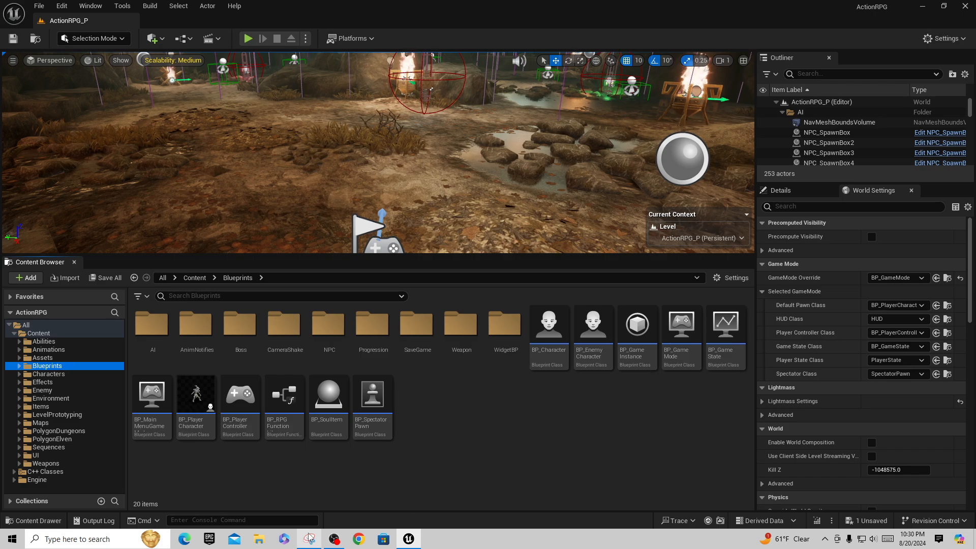
- View the captured viewer comment in the Snipping Tool and return to the Unreal level editor
{"action": "left_click", "coordinate": [309, 539]}
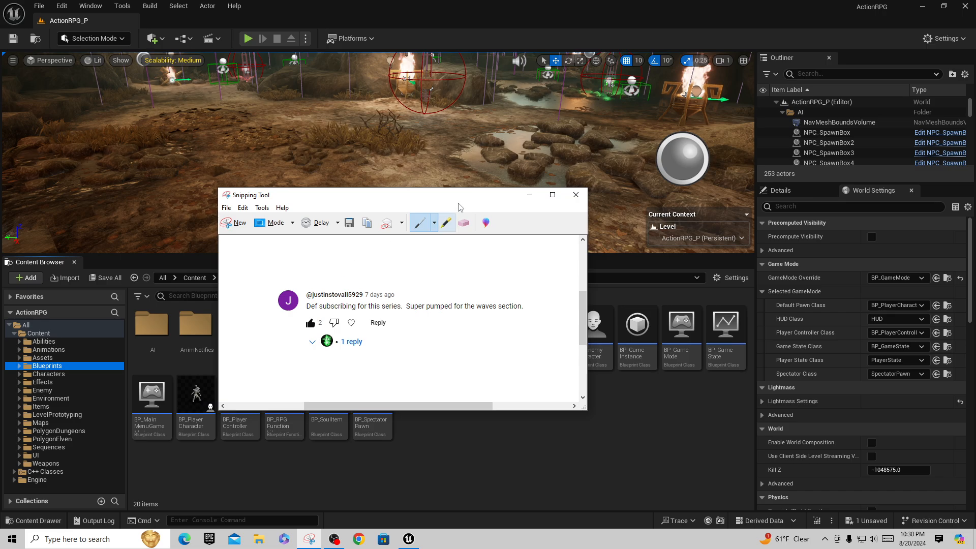
{"action": "left_click", "coordinate": [533, 203]}
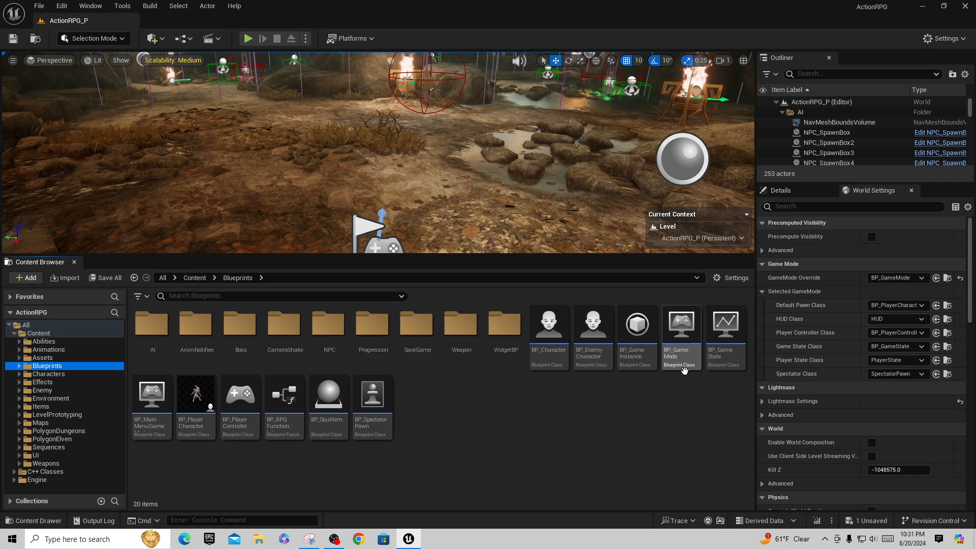
- Open the BP_GameMode blueprint and examine the StartEnemySpawn and StartNewWave event chains in the Enemy Manager graph
{"action": "double_click", "coordinate": [684, 329]}
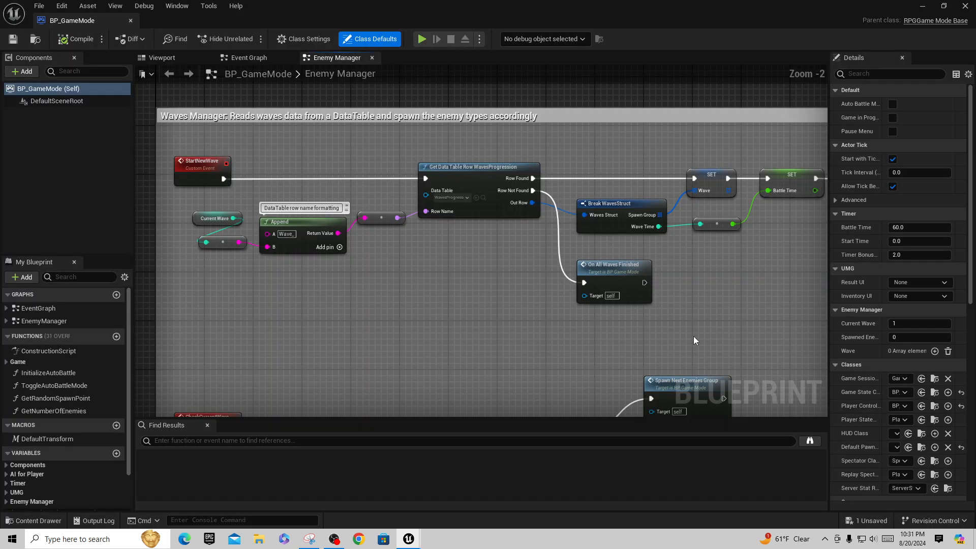
{"action": "scroll", "coordinate": [456, 322], "scroll_direction": "down", "scroll_amount": 10}
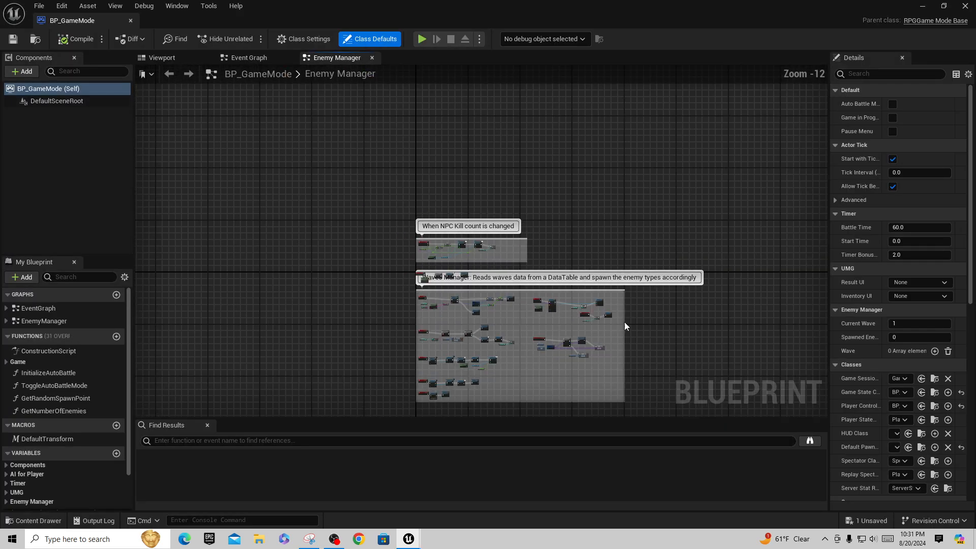
{"action": "scroll", "coordinate": [585, 234], "scroll_direction": "up", "scroll_amount": 3}
{"action": "right_click_drag", "start_coordinate": [537, 234], "coordinate": [645, 170]}
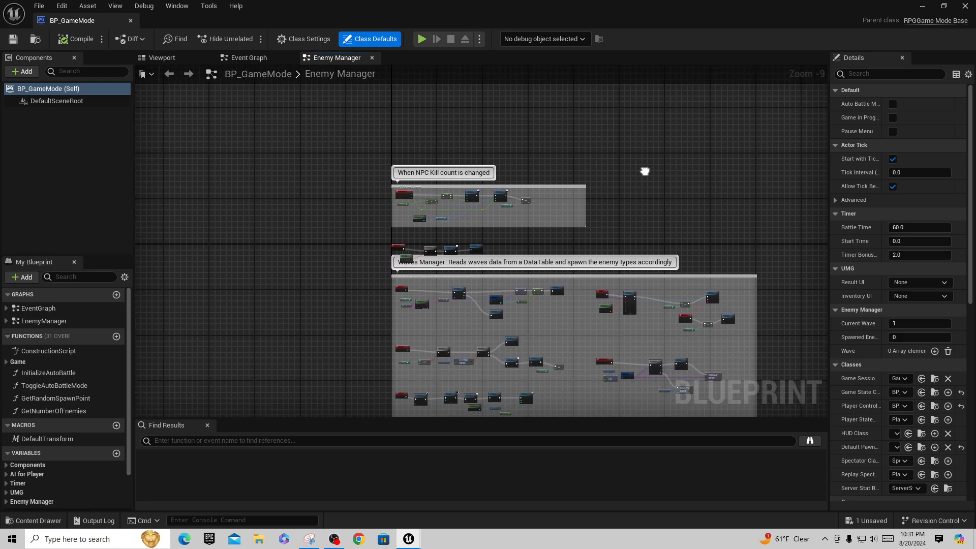
{"action": "scroll", "coordinate": [512, 159], "scroll_direction": "up", "scroll_amount": 4}
{"action": "scroll", "coordinate": [492, 158], "scroll_direction": "up", "scroll_amount": 1}
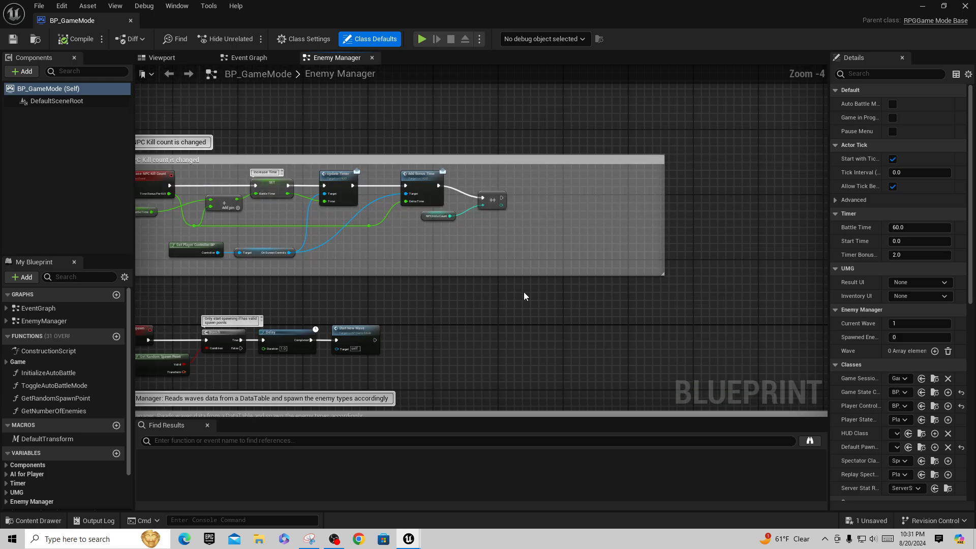
{"action": "scroll", "coordinate": [689, 194], "scroll_direction": "up", "scroll_amount": 2}
{"action": "scroll", "coordinate": [659, 152], "scroll_direction": "up", "scroll_amount": 2}
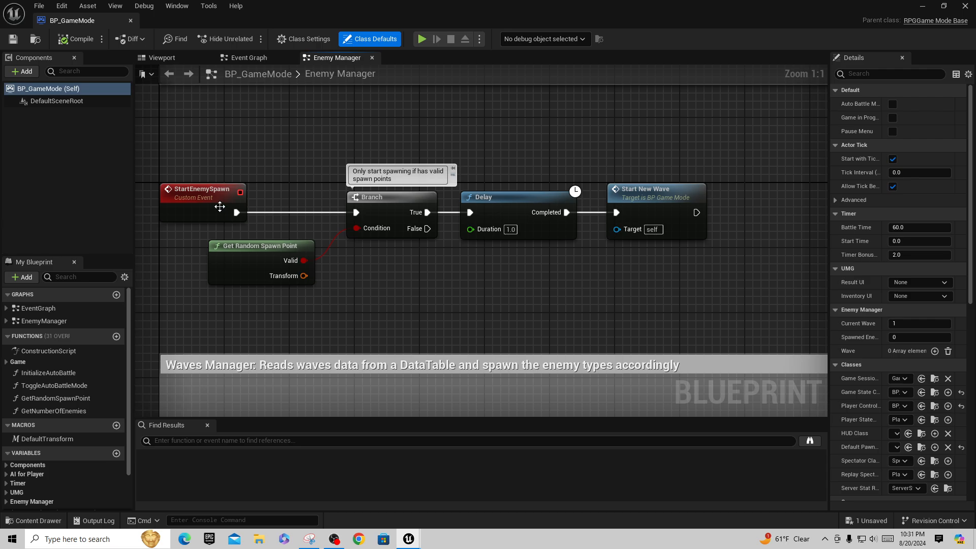
{"action": "right_click_drag", "start_coordinate": [518, 308], "coordinate": [556, 101]}
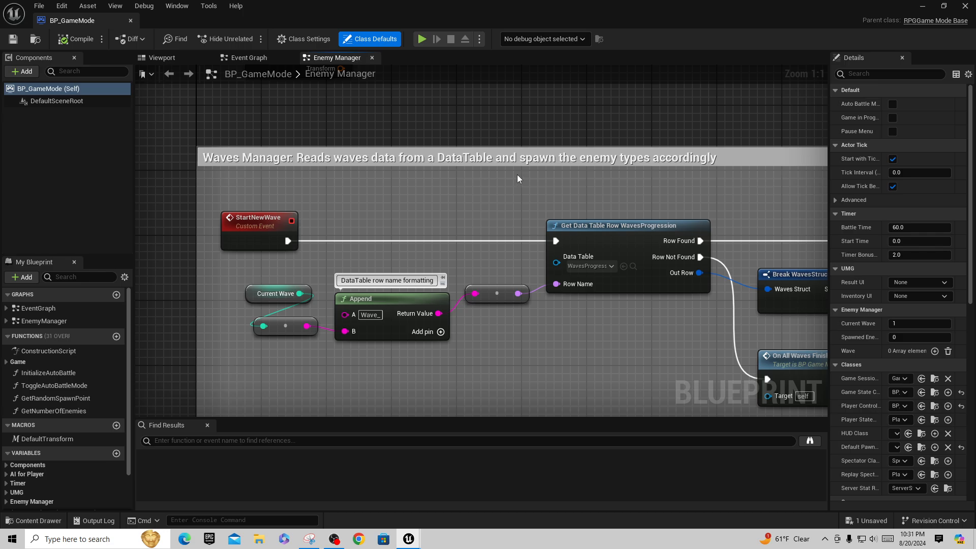
{"action": "right_click_drag", "start_coordinate": [668, 141], "coordinate": [616, 67]}
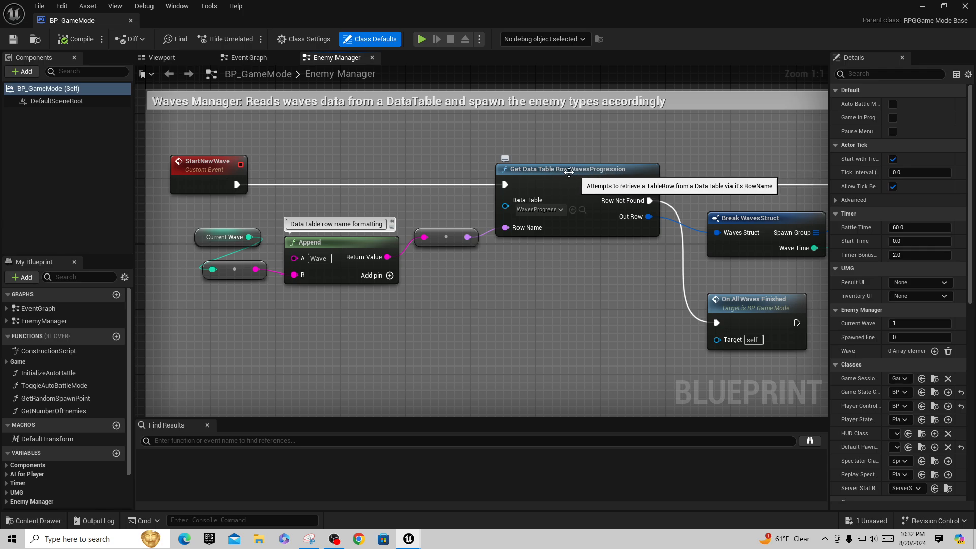
- Dock the BP_GameMode editor beside the ActionRPG_P level and show the root Content folder in the level's Content Browser
{"action": "left_click_drag", "start_coordinate": [94, 21], "coordinate": [204, 24]}
{"action": "left_click", "coordinate": [104, 19]}
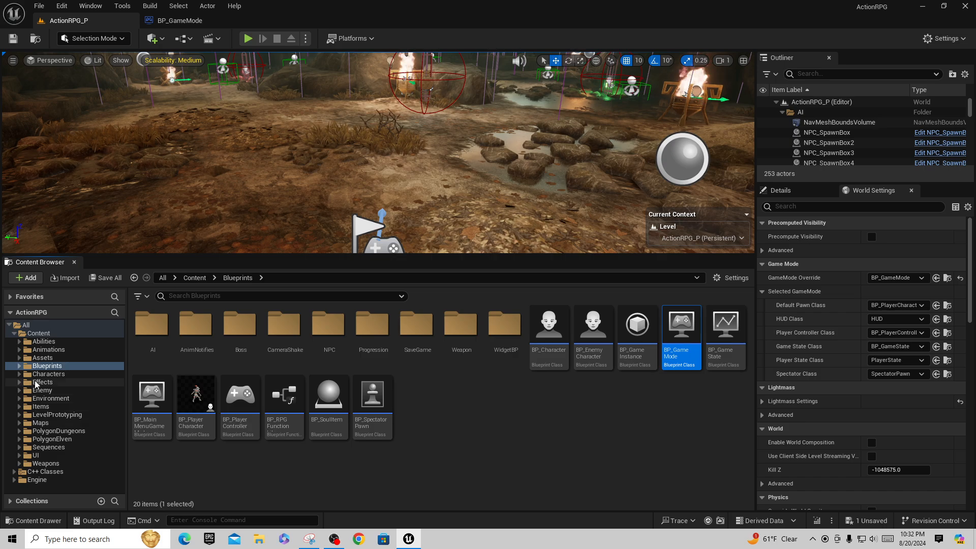
{"action": "left_click", "coordinate": [20, 363]}
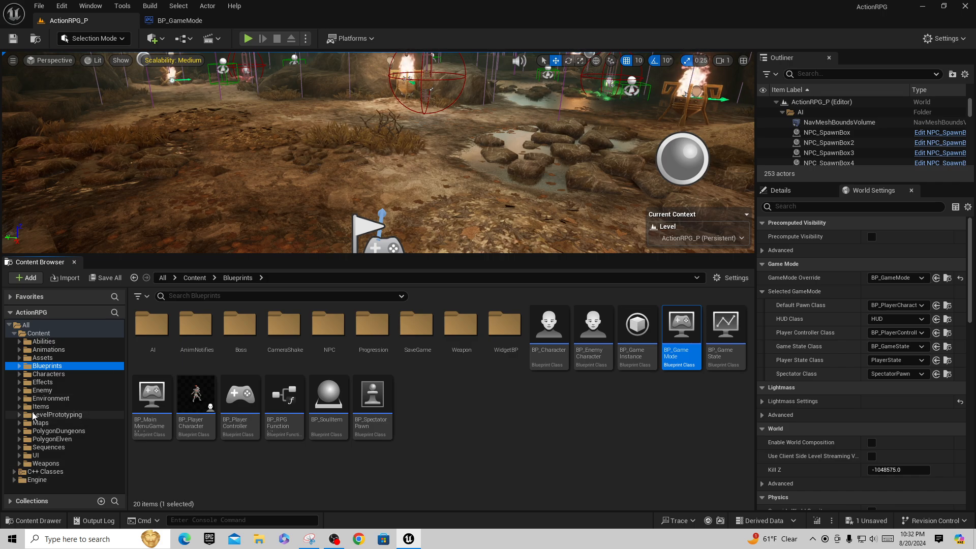
{"action": "left_click", "coordinate": [42, 336]}
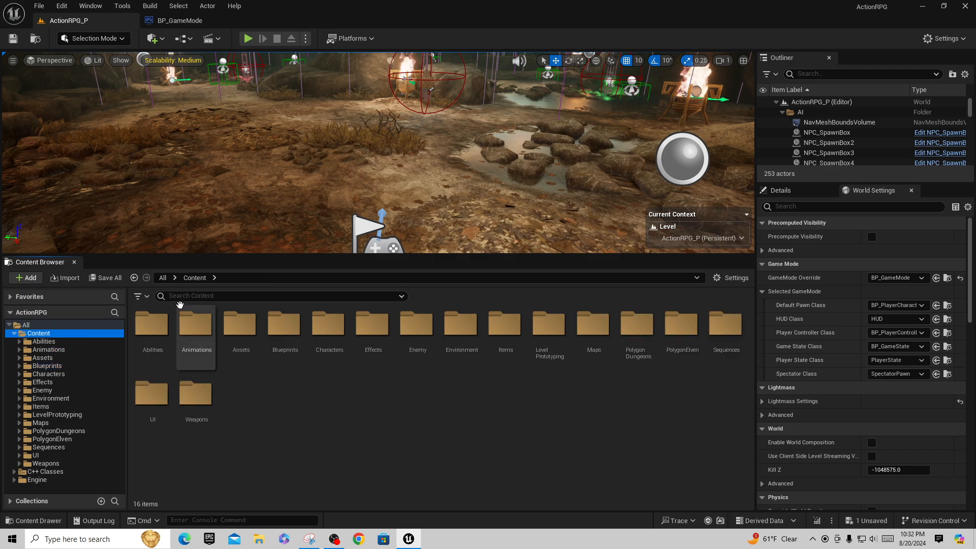
- Filter the Content folder to show only Structure assets
{"action": "left_click", "coordinate": [136, 299]}
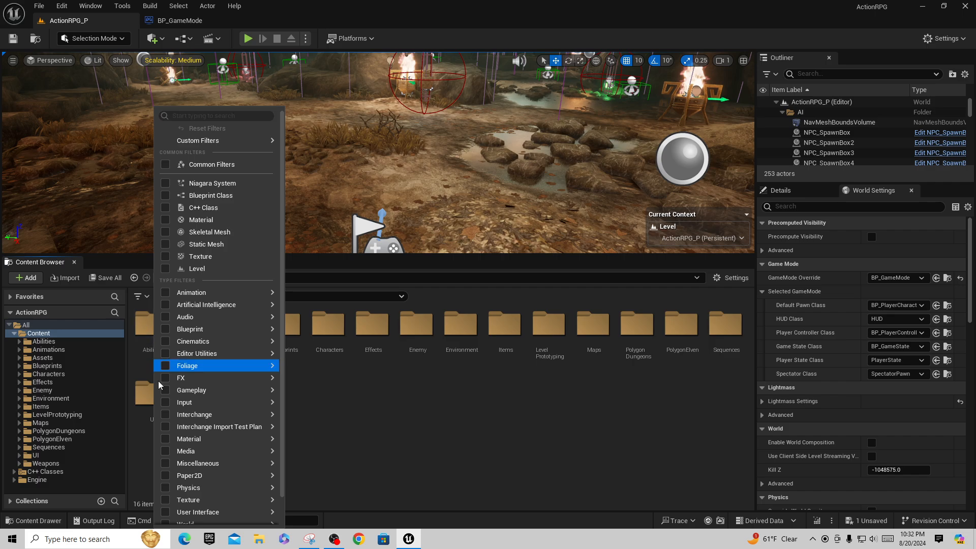
{"action": "mouse_move", "coordinate": [203, 294]}
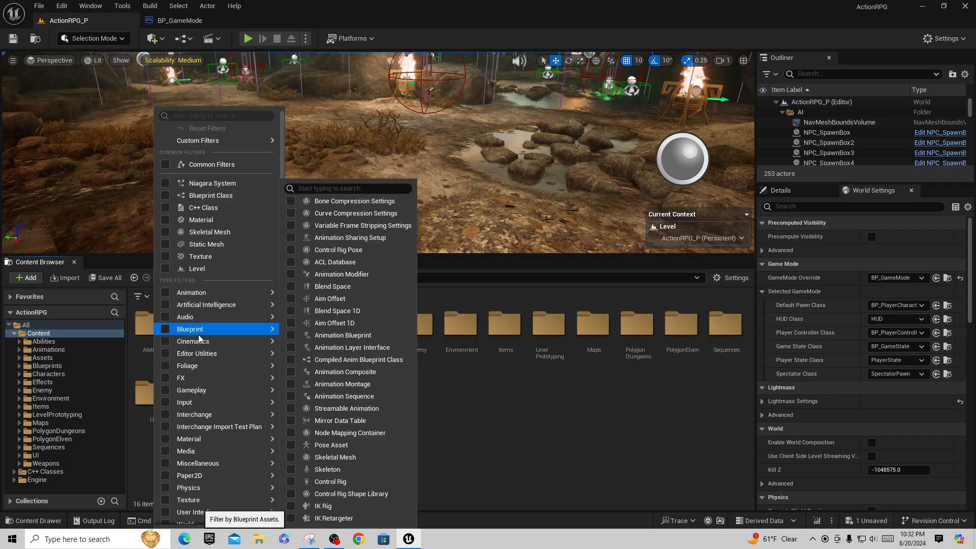
{"action": "mouse_move", "coordinate": [198, 332]}
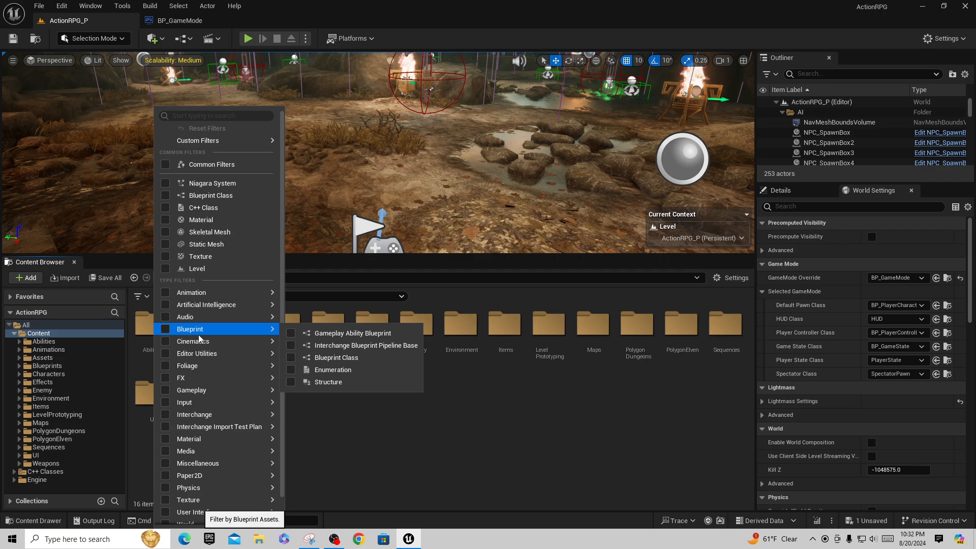
{"action": "left_click", "coordinate": [335, 383]}
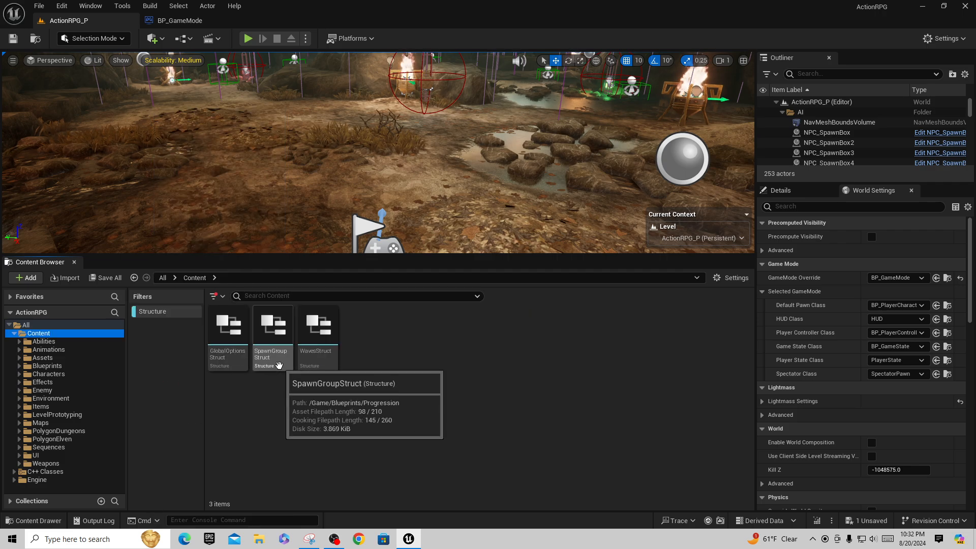
- Check the table used by BP_GameMode's Get Data Table Row node, and add a Data Table filter to the Content folder
{"action": "left_click", "coordinate": [178, 21]}
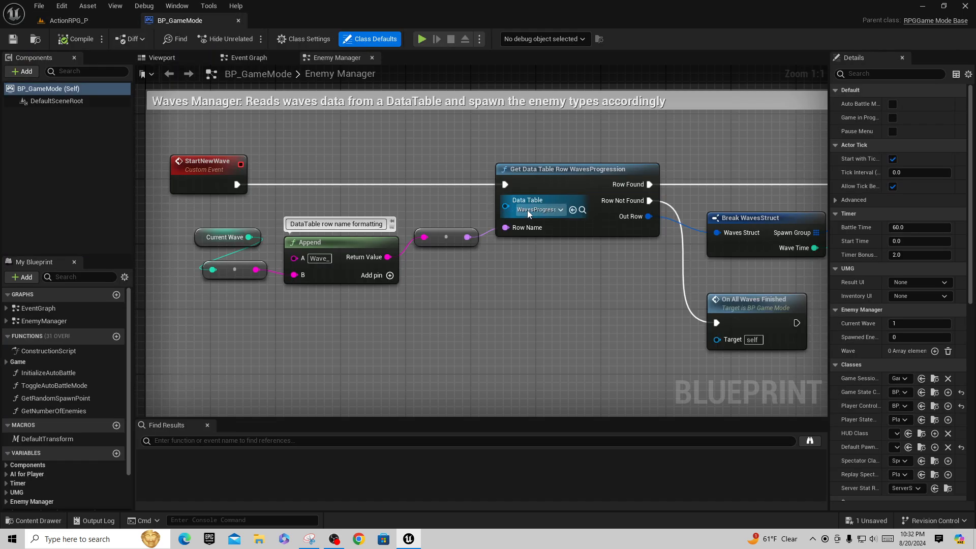
{"action": "left_click", "coordinate": [69, 21]}
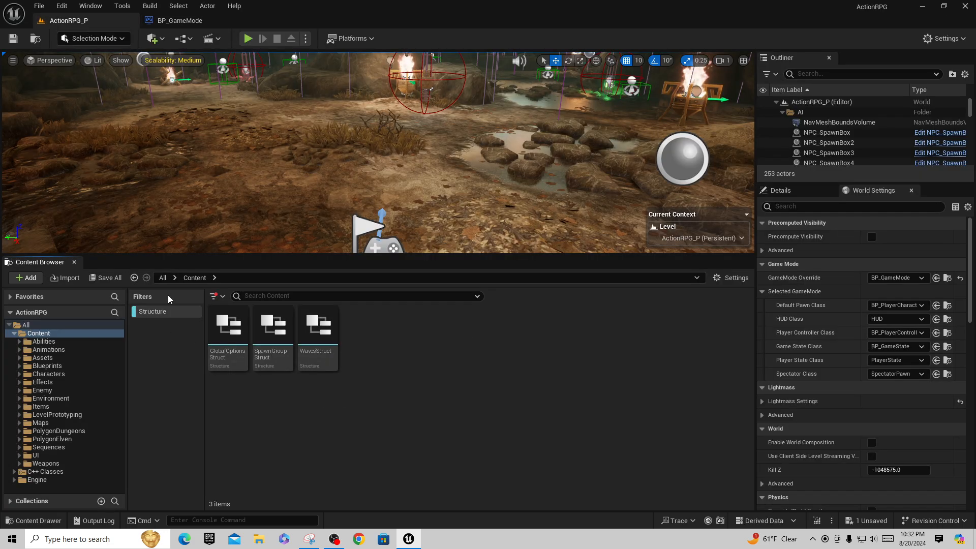
{"action": "left_click", "coordinate": [215, 296]}
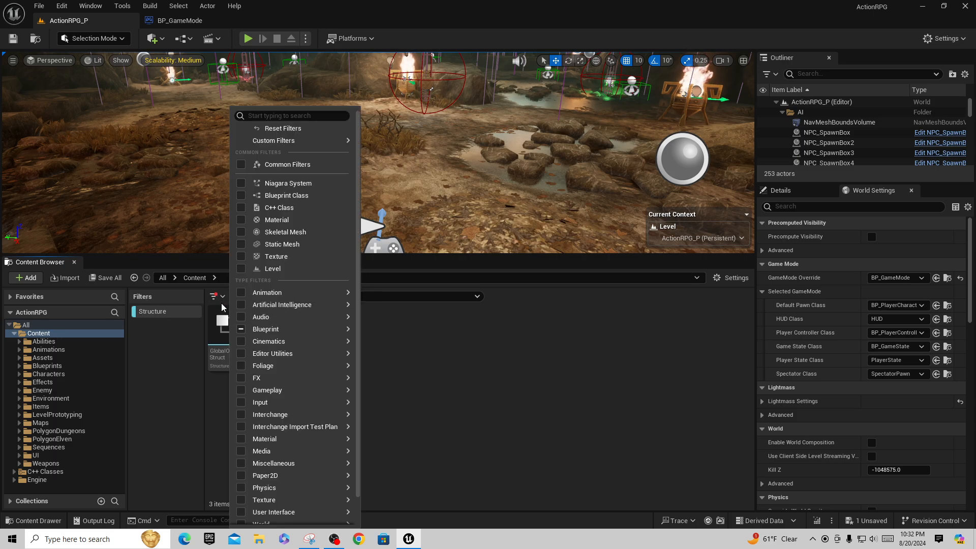
{"action": "mouse_move", "coordinate": [281, 292]}
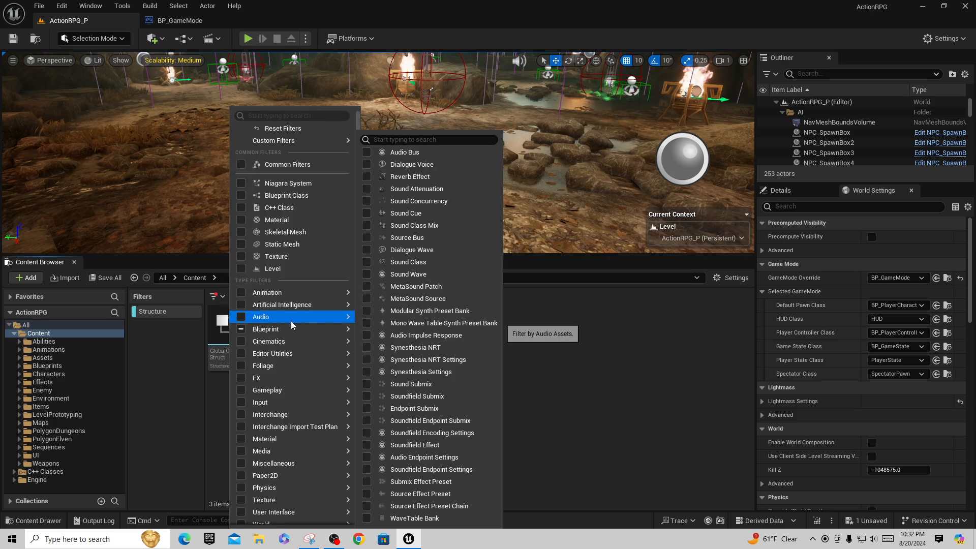
{"action": "mouse_move", "coordinate": [285, 328]}
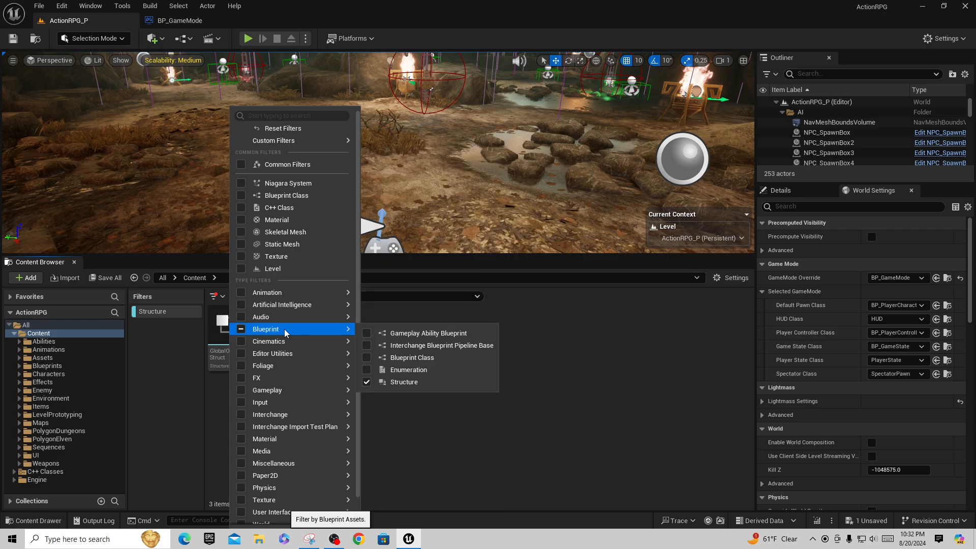
{"action": "mouse_move", "coordinate": [281, 354]}
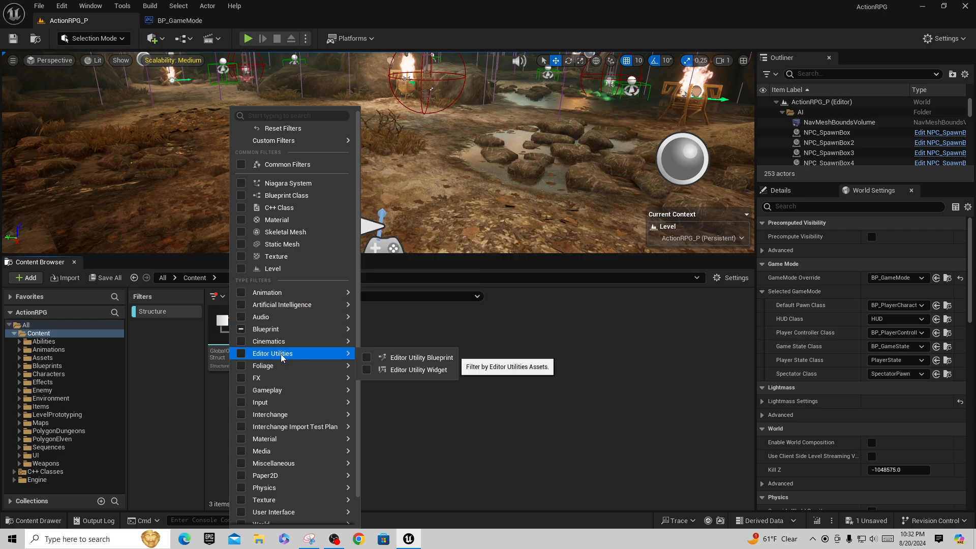
{"action": "mouse_move", "coordinate": [298, 468]}
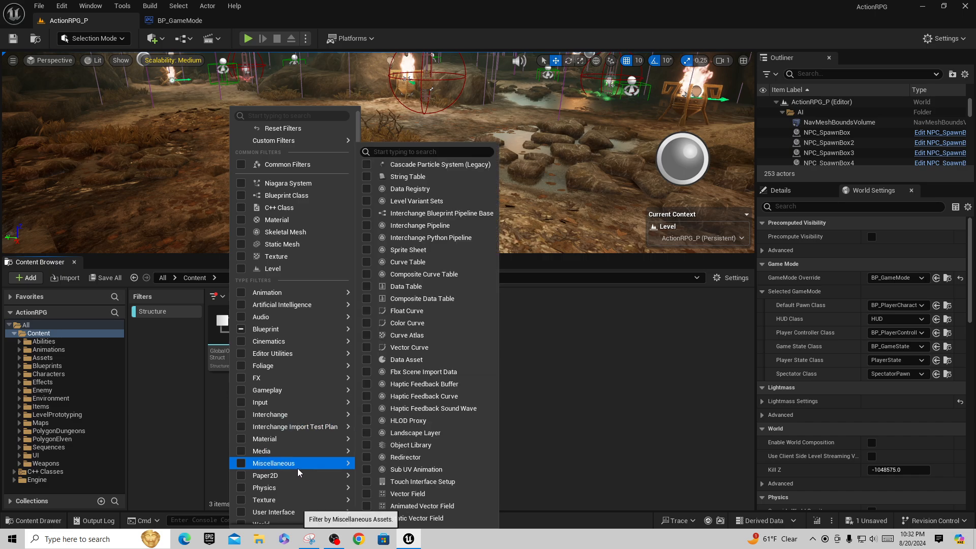
{"action": "left_click", "coordinate": [394, 289]}
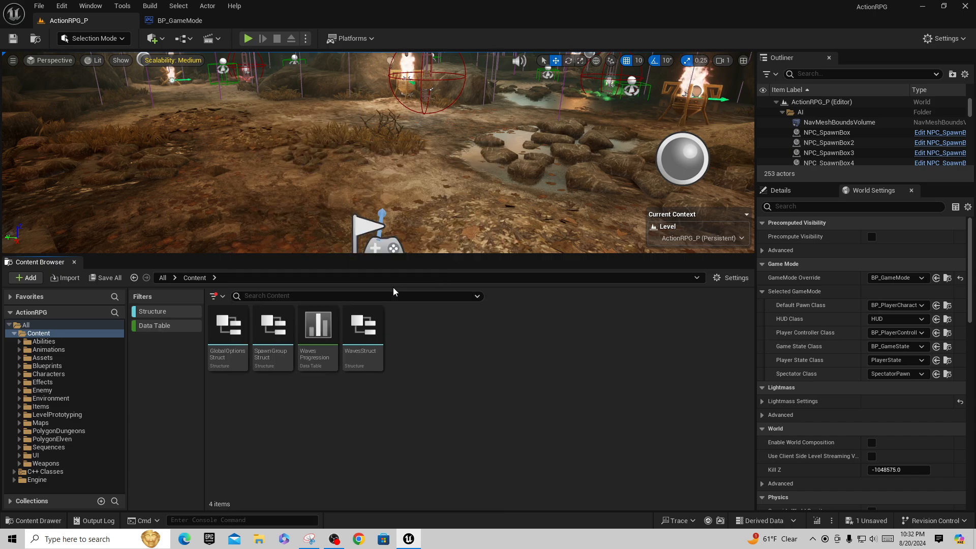
- Open the WavesProgression data table and widen its Row Name column to show the full wave names
{"action": "left_click", "coordinate": [318, 331]}
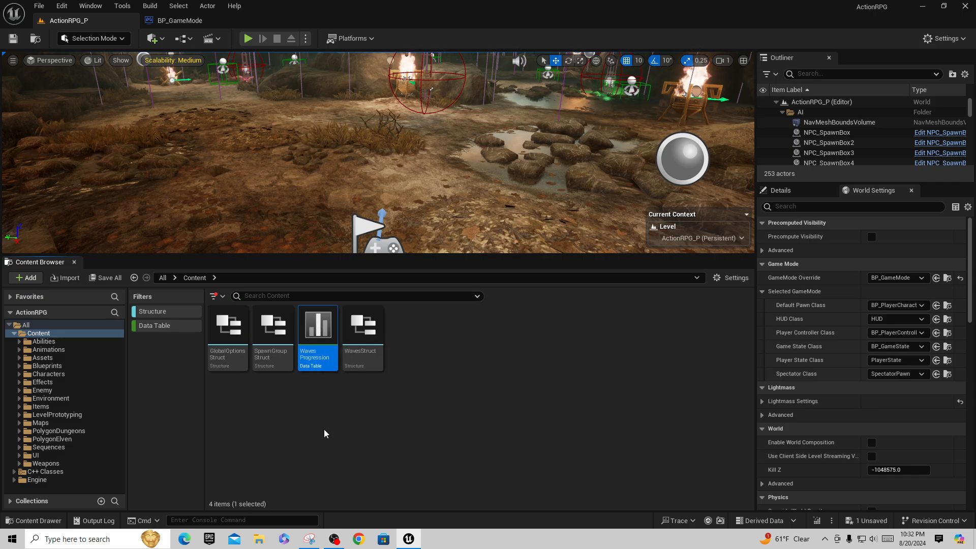
{"action": "double_click", "coordinate": [315, 333]}
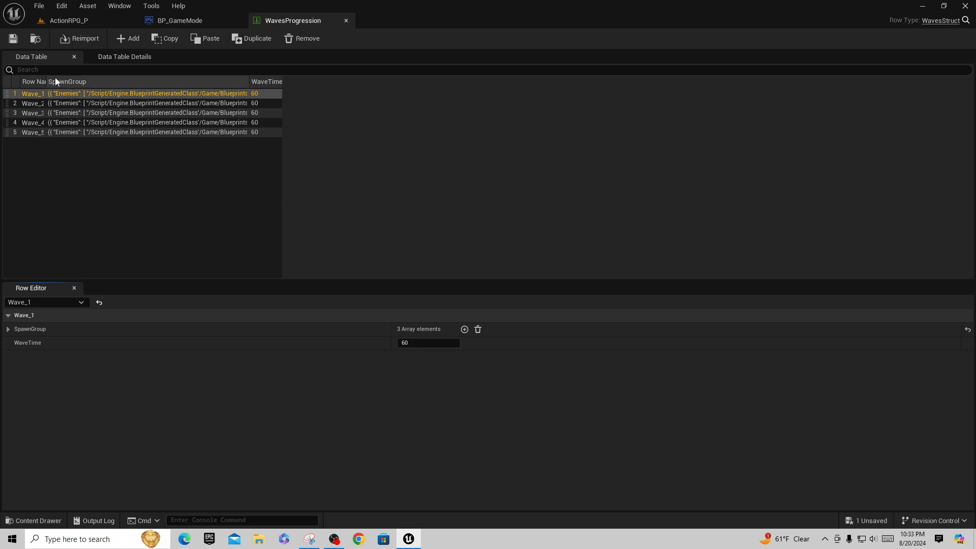
{"action": "left_click", "coordinate": [60, 147]}
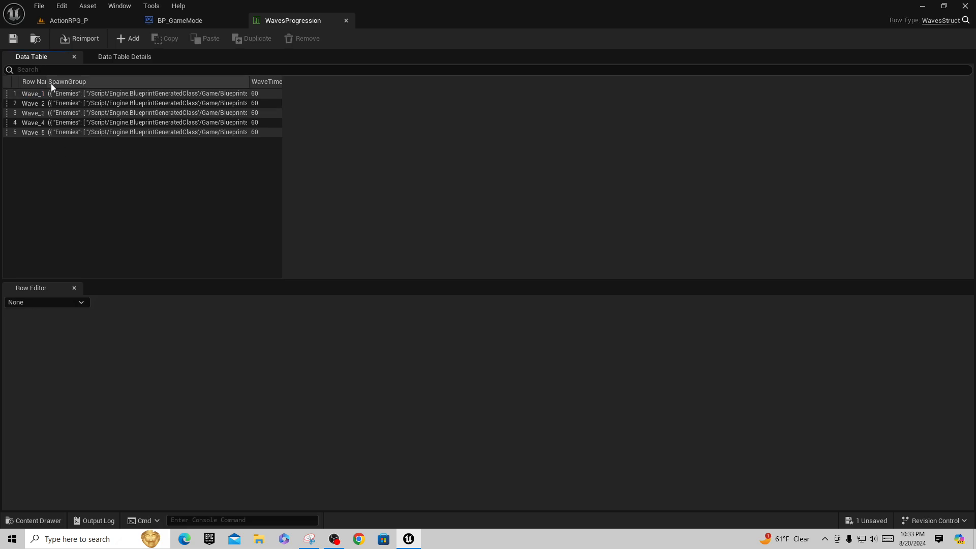
{"action": "left_click_drag", "start_coordinate": [44, 81], "coordinate": [85, 81]}
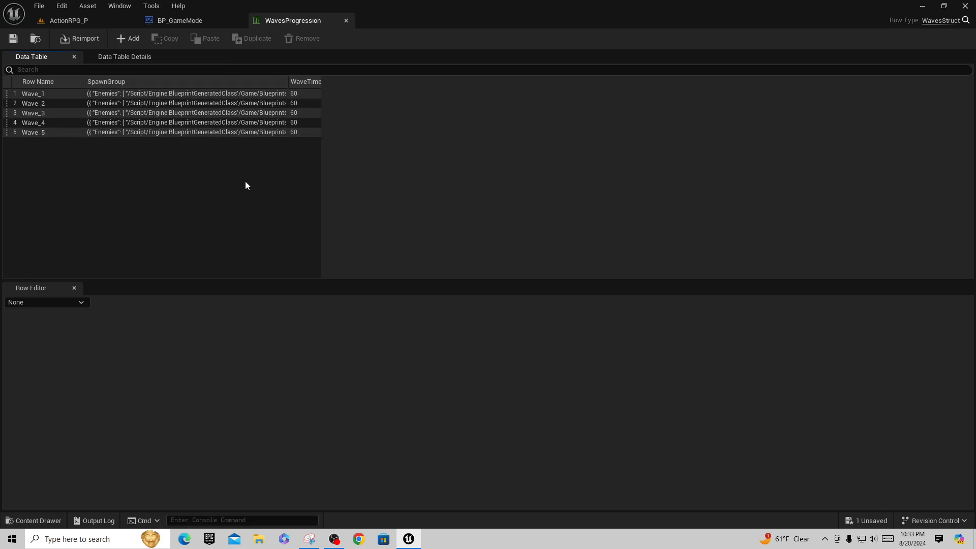
- Select the Wave_1 row, expand the Enemies arrays of SpawnGroup indexes 0 to 2, and enlarge the Row Editor area
{"action": "left_click", "coordinate": [51, 96]}
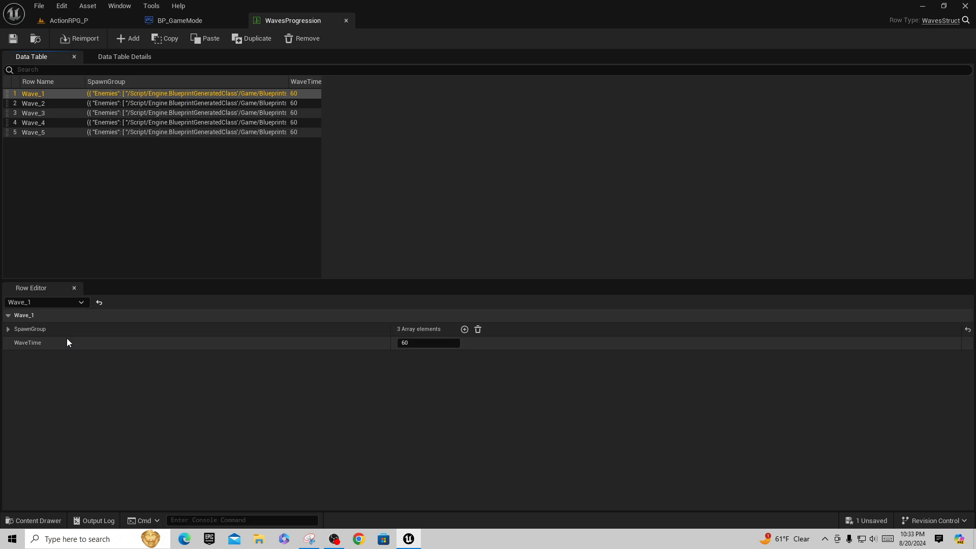
{"action": "left_click", "coordinate": [8, 330]}
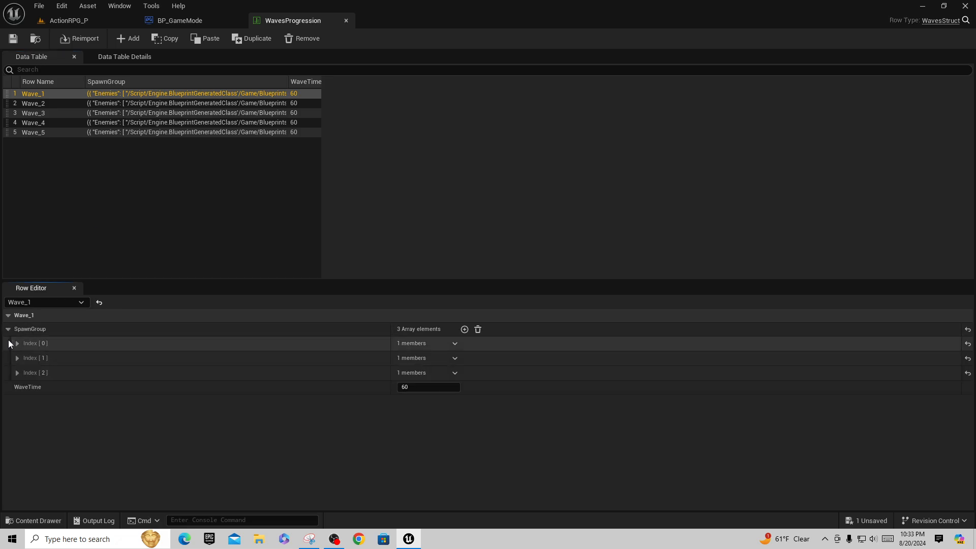
{"action": "left_click", "coordinate": [17, 343]}
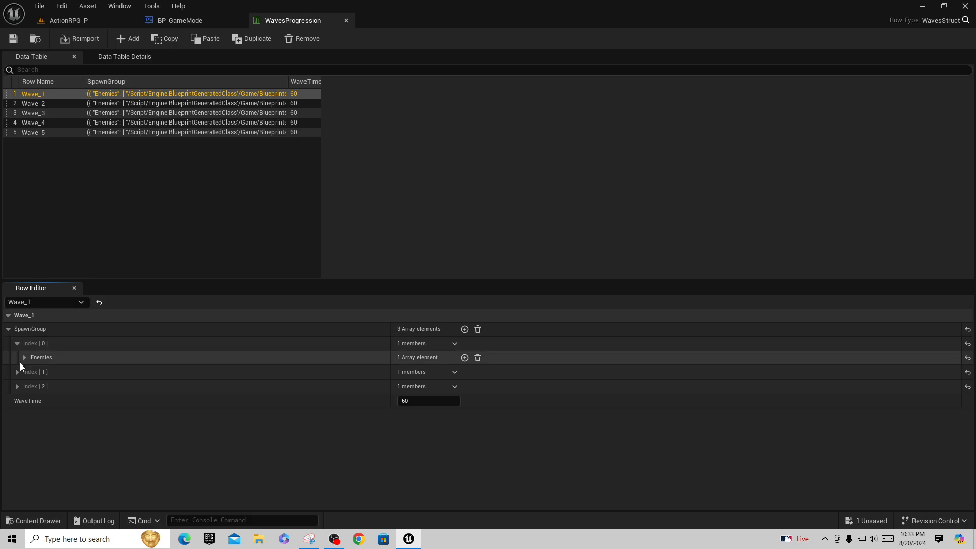
{"action": "left_click", "coordinate": [25, 358]}
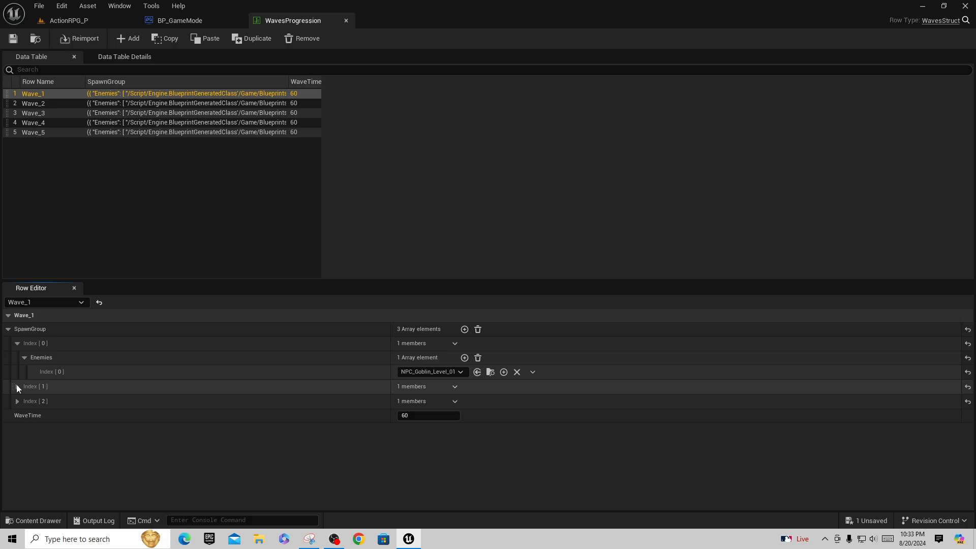
{"action": "left_click", "coordinate": [17, 386]}
{"action": "left_click", "coordinate": [25, 401]}
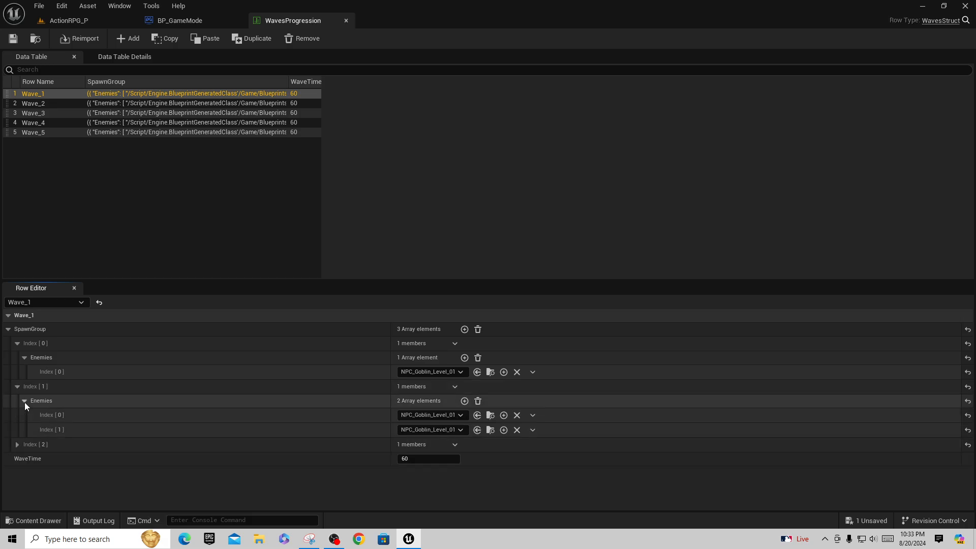
{"action": "left_click", "coordinate": [17, 444]}
{"action": "left_click", "coordinate": [25, 459]}
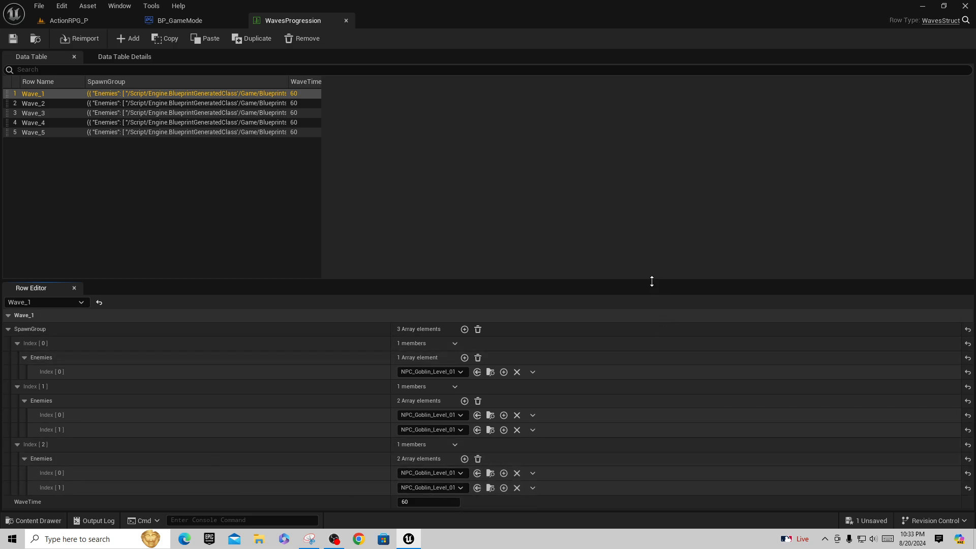
{"action": "left_click_drag", "start_coordinate": [652, 282], "coordinate": [630, 218]}
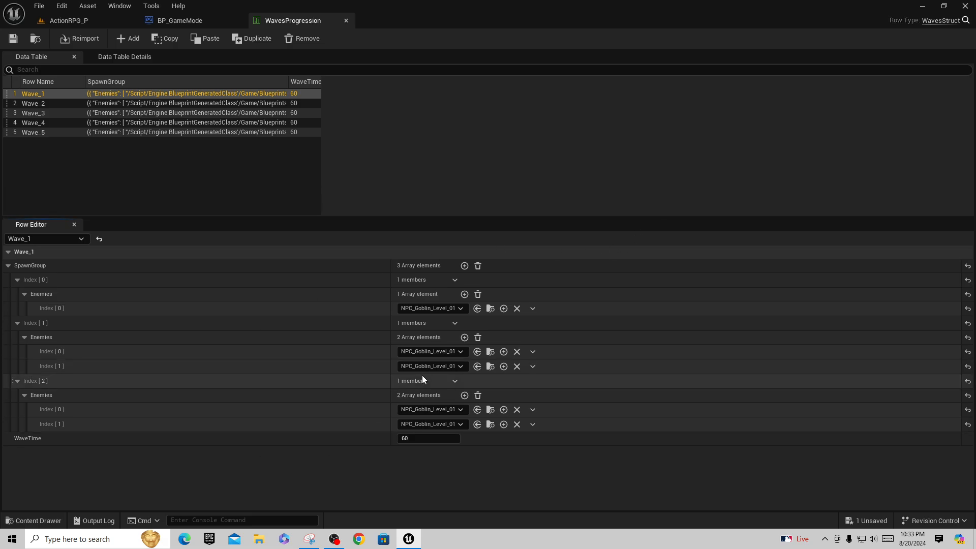
- Examine the nodes in BP_GameMode's Enemy Manager graph that run when the NPC kill count is changed
{"action": "left_click", "coordinate": [180, 21]}
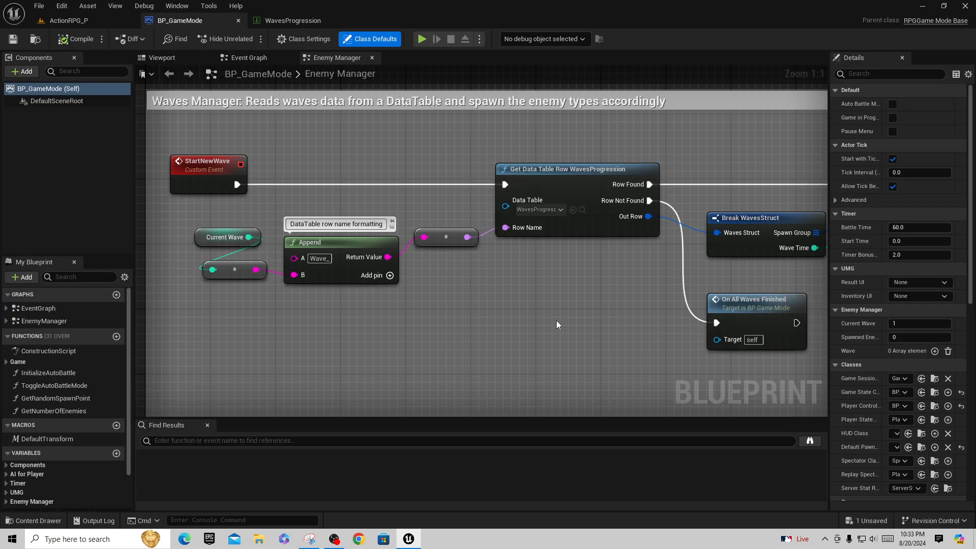
{"action": "mouse_move", "coordinate": [556, 320]}
{"action": "right_mouse_down"}
{"action": "mouse_move", "coordinate": [355, 310]}
{"action": "mouse_move", "coordinate": [544, 311]}
{"action": "right_mouse_up"}
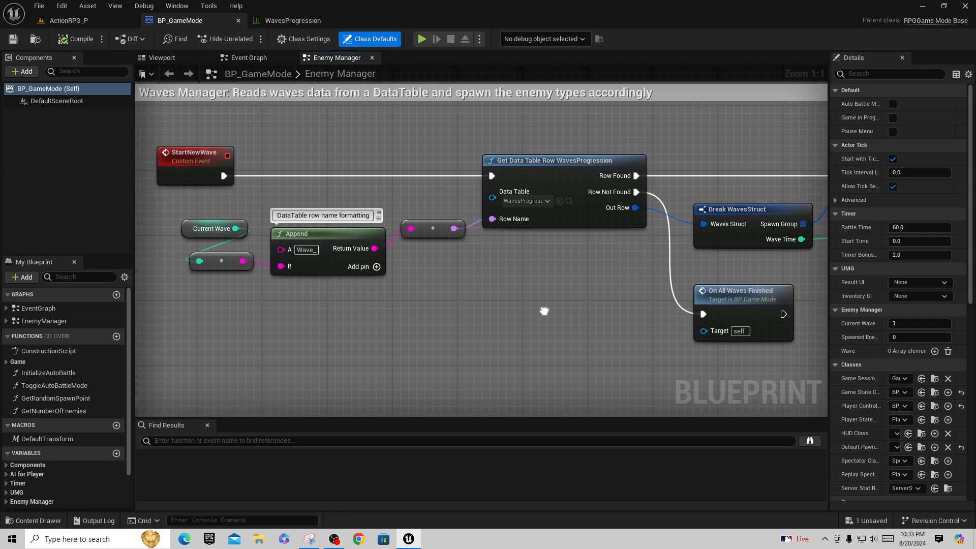
{"action": "scroll", "coordinate": [447, 305], "scroll_direction": "down", "scroll_amount": 4}
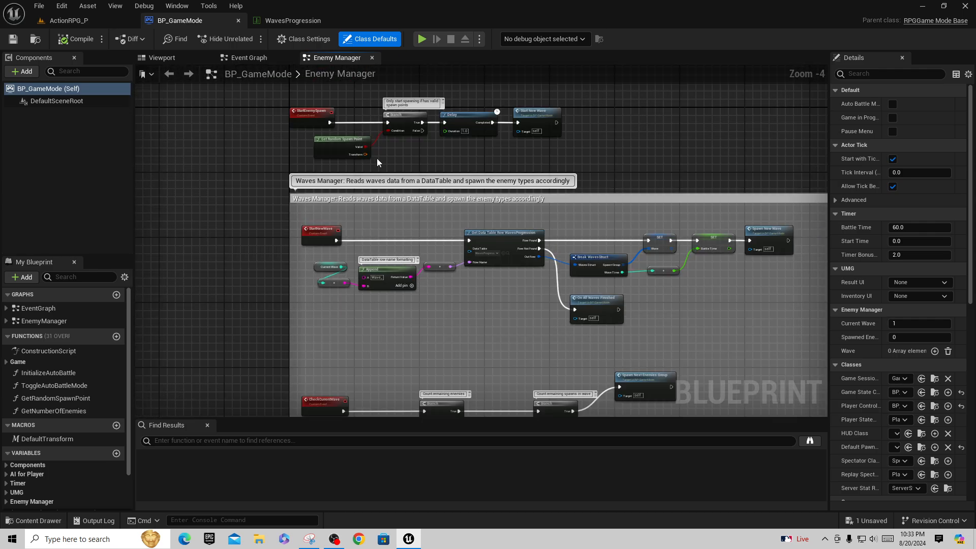
{"action": "scroll", "coordinate": [377, 155], "scroll_direction": "up", "scroll_amount": 1}
{"action": "right_click_drag", "start_coordinate": [377, 155], "coordinate": [308, 460]}
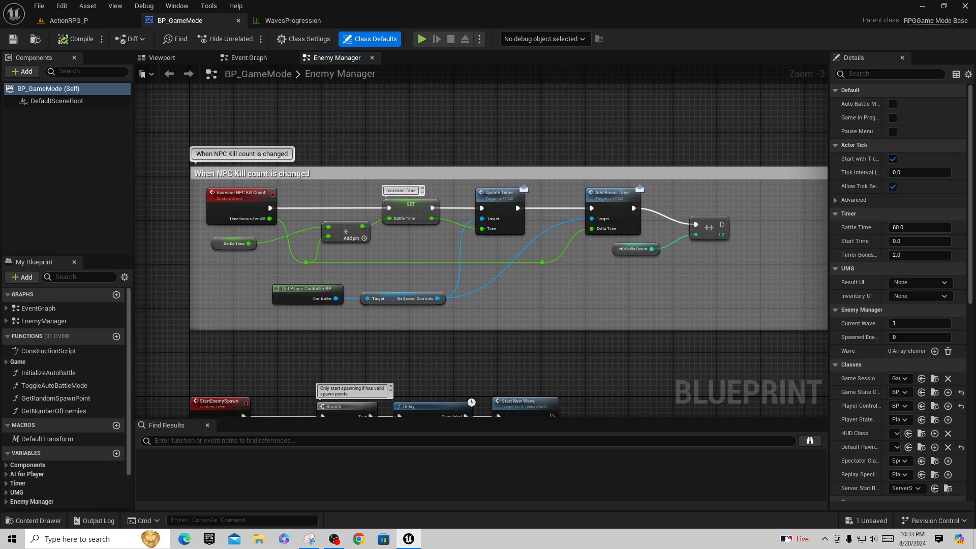
{"action": "right_click_drag", "start_coordinate": [382, 401], "coordinate": [385, 396]}
{"action": "scroll", "coordinate": [301, 252], "scroll_direction": "up", "scroll_amount": 2}
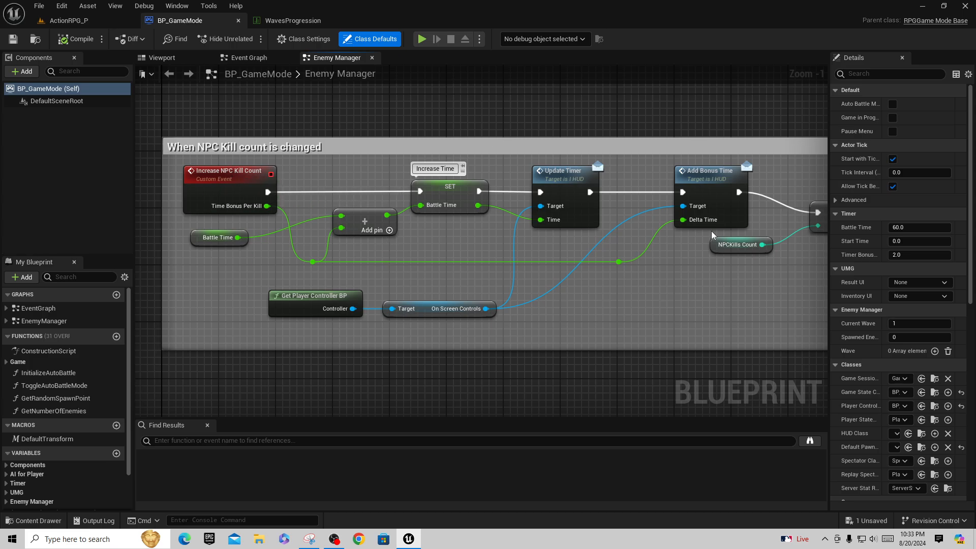
{"action": "scroll", "coordinate": [687, 308], "scroll_direction": "down", "scroll_amount": 1}
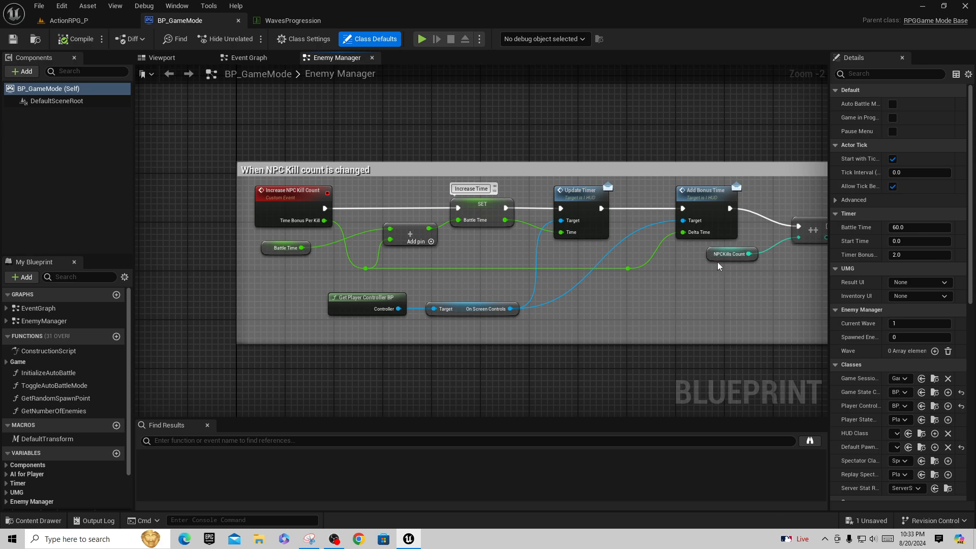
{"action": "right_click_drag", "start_coordinate": [725, 324], "coordinate": [567, 292]}
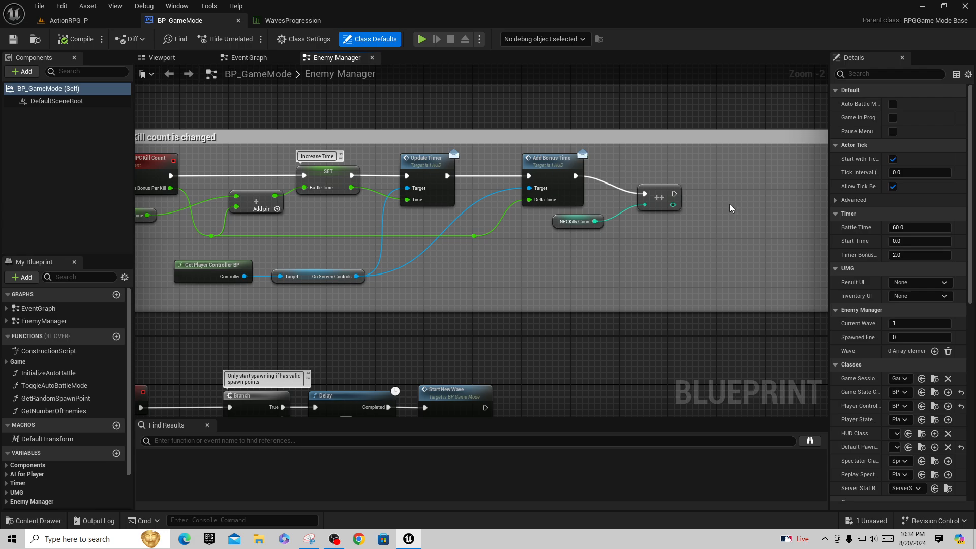
{"action": "scroll", "coordinate": [581, 291], "scroll_direction": "down", "scroll_amount": 1}
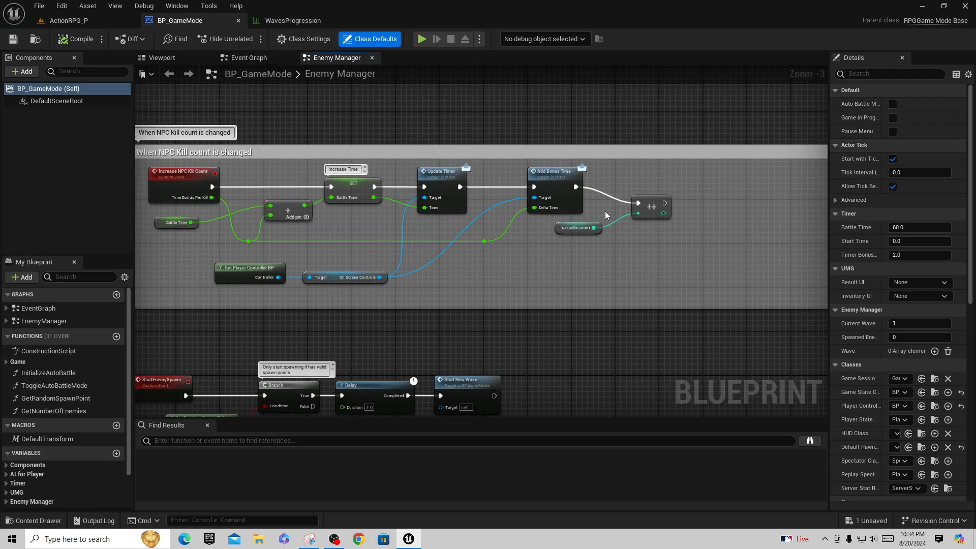
- Examine the StartEnemySpawn chain and the StartNewWave logic through to the Spawn New Wave call
{"action": "right_click_drag", "start_coordinate": [563, 288], "coordinate": [632, 127]}
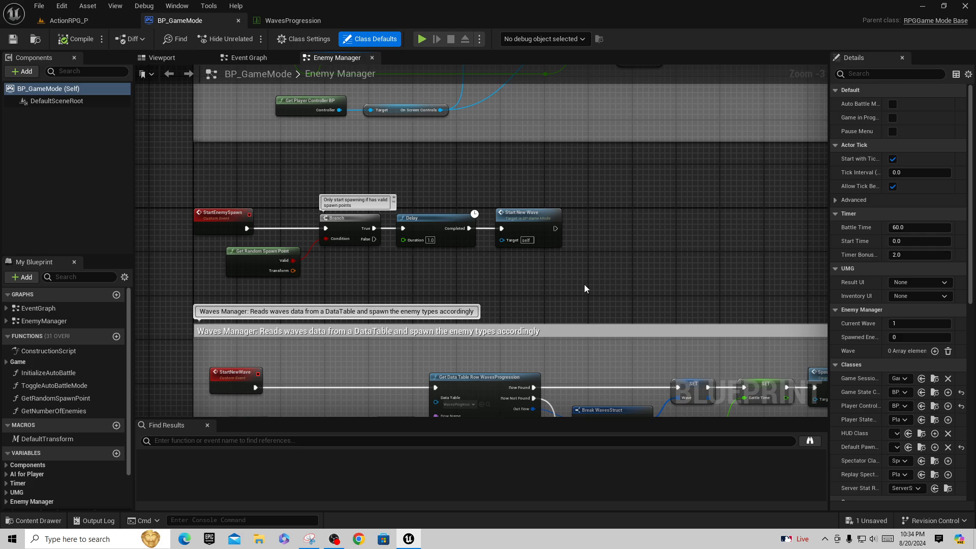
{"action": "right_click_drag", "start_coordinate": [578, 279], "coordinate": [599, 109]}
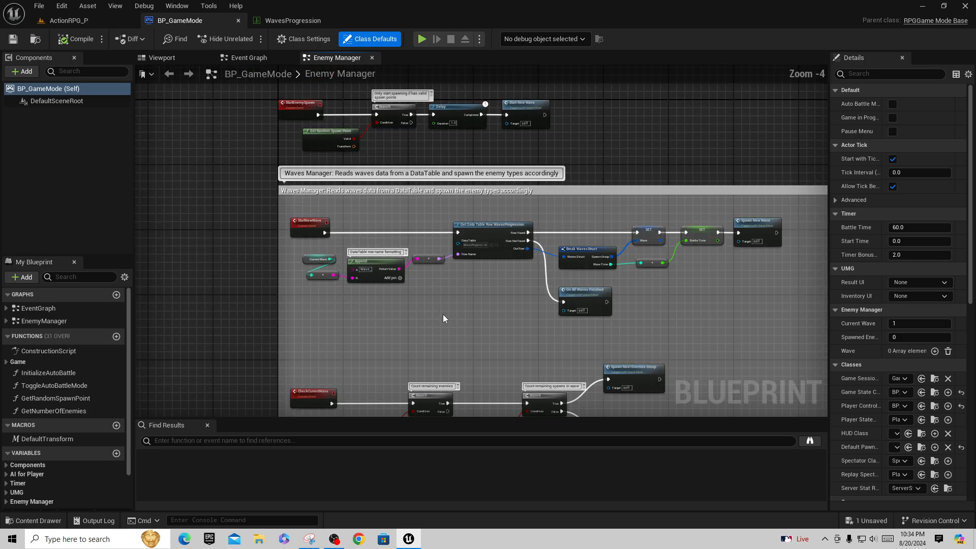
{"action": "scroll", "coordinate": [437, 315], "scroll_direction": "up", "scroll_amount": 2}
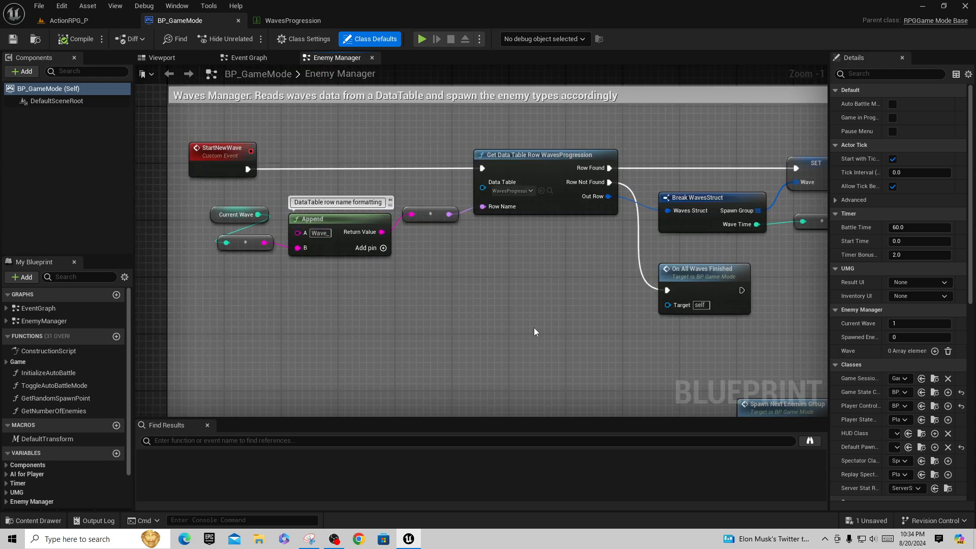
{"action": "right_click_drag", "start_coordinate": [781, 275], "coordinate": [422, 261]}
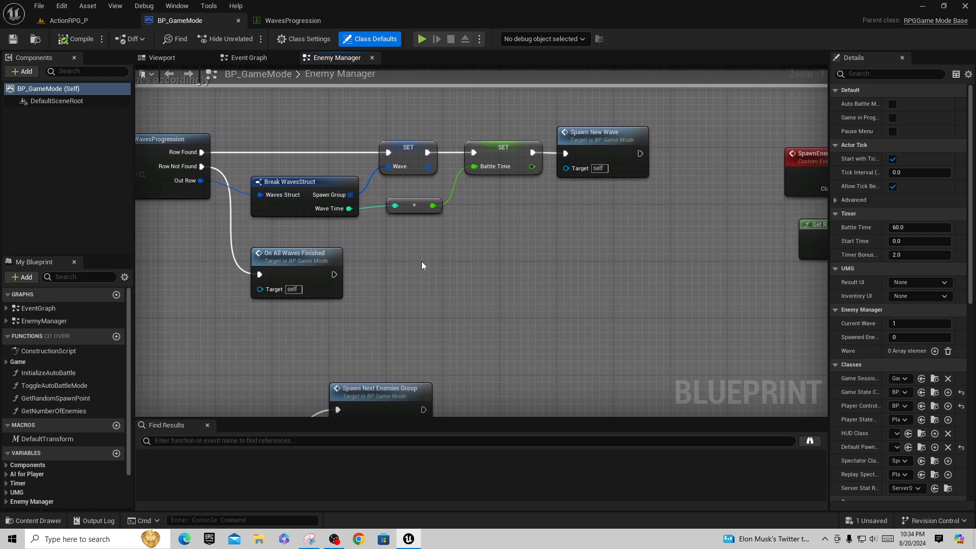
- Go to the SpawnNewWave event's definition and examine its nodes from the Wave Start widget through Update Timer
{"action": "double_click", "coordinate": [609, 155]}
{"action": "right_click_drag", "start_coordinate": [616, 341], "coordinate": [346, 308]}
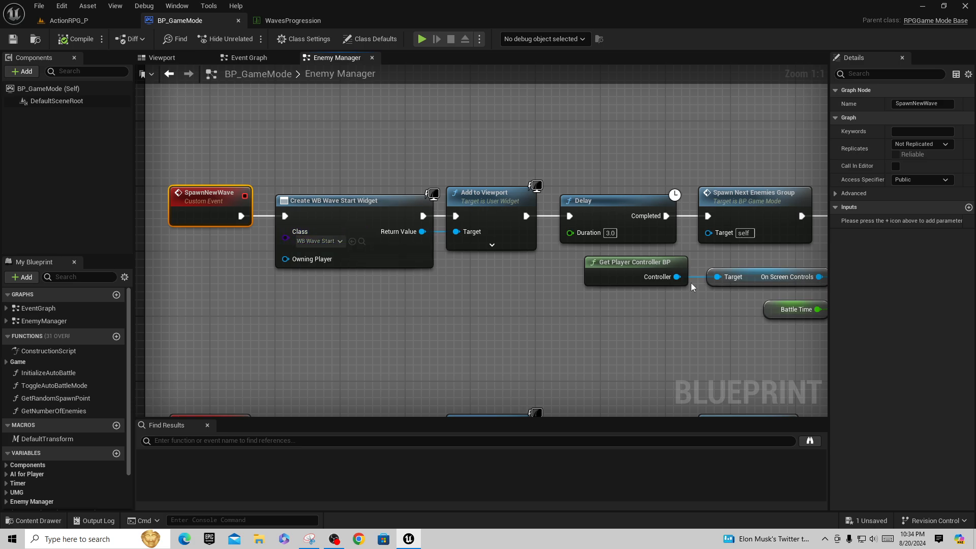
{"action": "right_click_drag", "start_coordinate": [673, 334], "coordinate": [398, 277]}
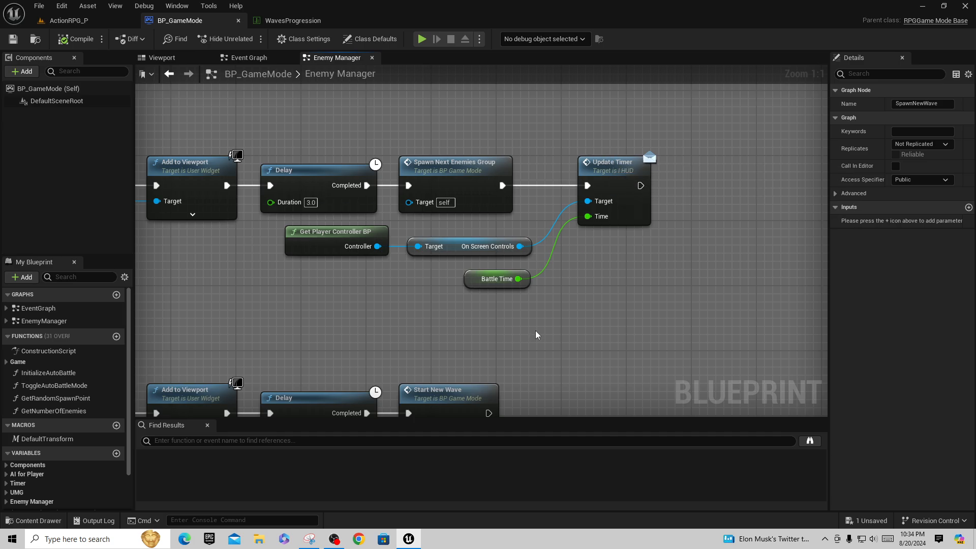
{"action": "scroll", "coordinate": [453, 343], "scroll_direction": "down", "scroll_amount": 1}
{"action": "right_click_drag", "start_coordinate": [453, 343], "coordinate": [606, 393]}
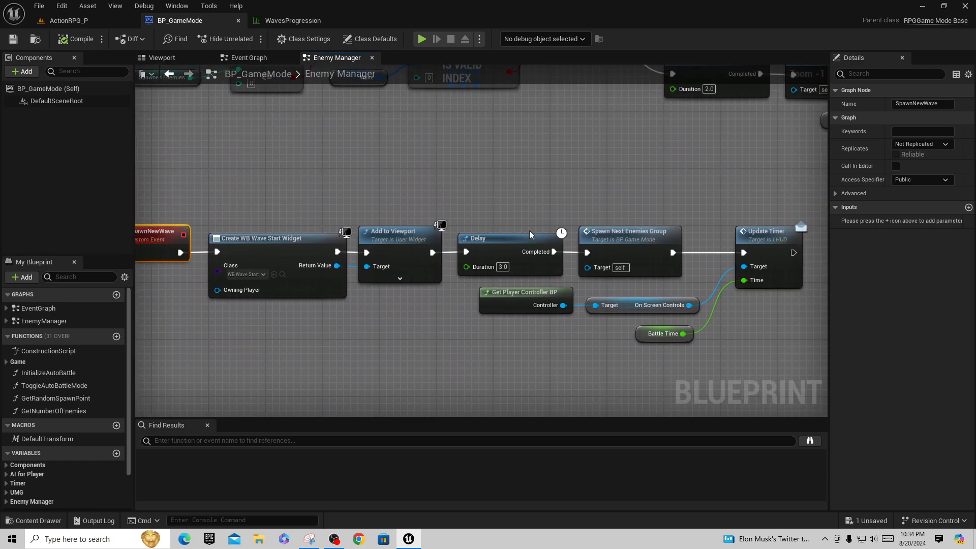
{"action": "right_click_drag", "start_coordinate": [531, 224], "coordinate": [550, 233]}
- Go to the SpawnNextEnemiesGroup event's definition and examine its For Each Loop, Spawn Enemy and Remove Index nodes
{"action": "double_click", "coordinate": [619, 238]}
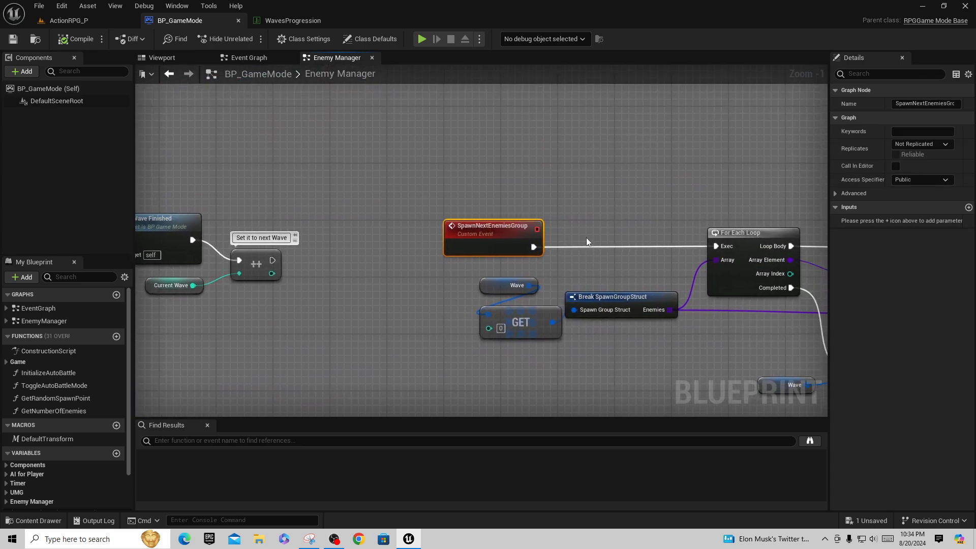
{"action": "right_click_drag", "start_coordinate": [618, 178], "coordinate": [388, 114]}
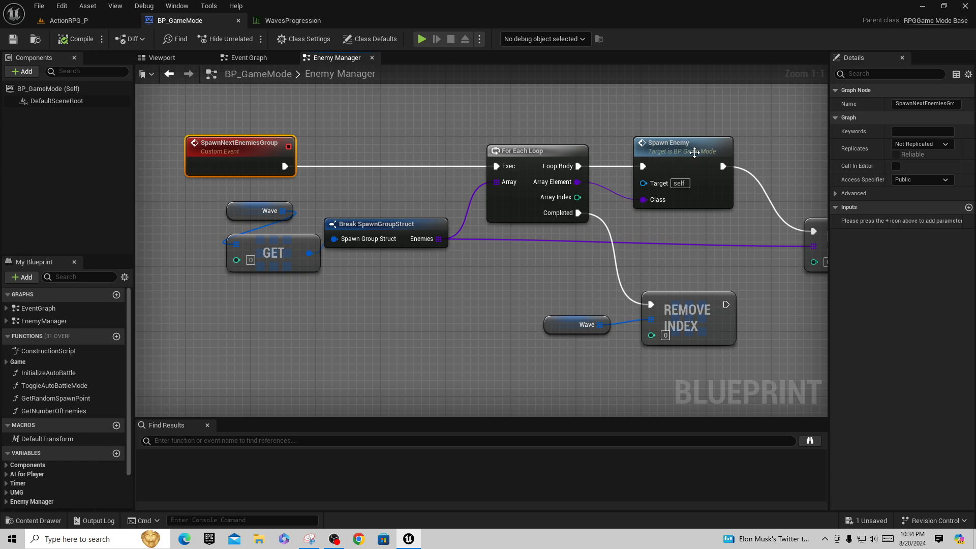
{"action": "right_click_drag", "start_coordinate": [752, 280], "coordinate": [648, 298]}
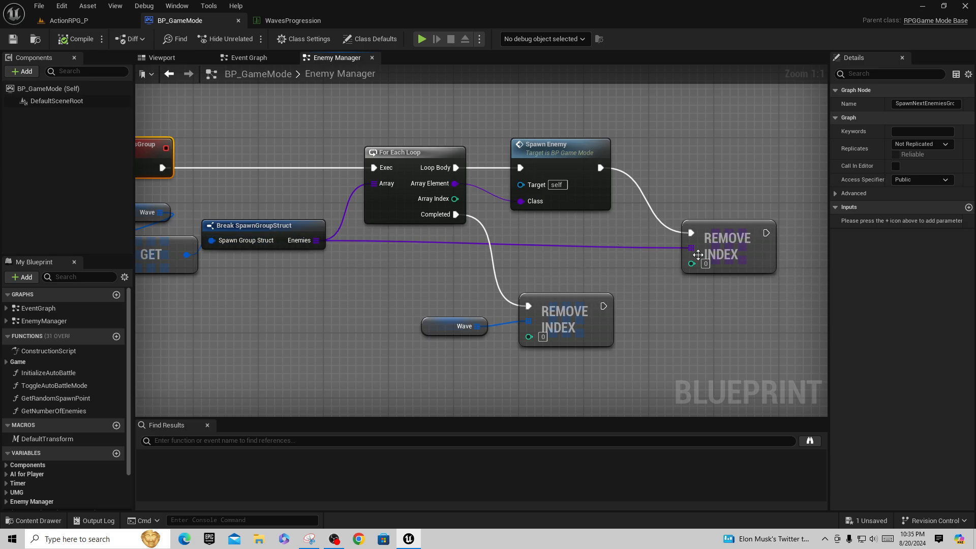
{"action": "scroll", "coordinate": [315, 348], "scroll_direction": "down", "scroll_amount": 1}
{"action": "right_click", "coordinate": [306, 329]}
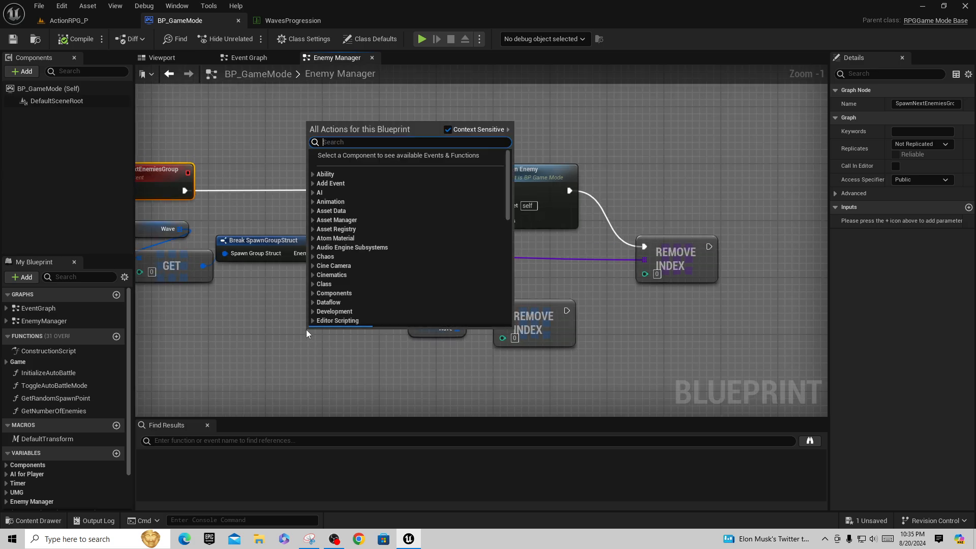
{"action": "left_click", "coordinate": [291, 373]}
{"action": "scroll", "coordinate": [307, 351], "scroll_direction": "down", "scroll_amount": 3}
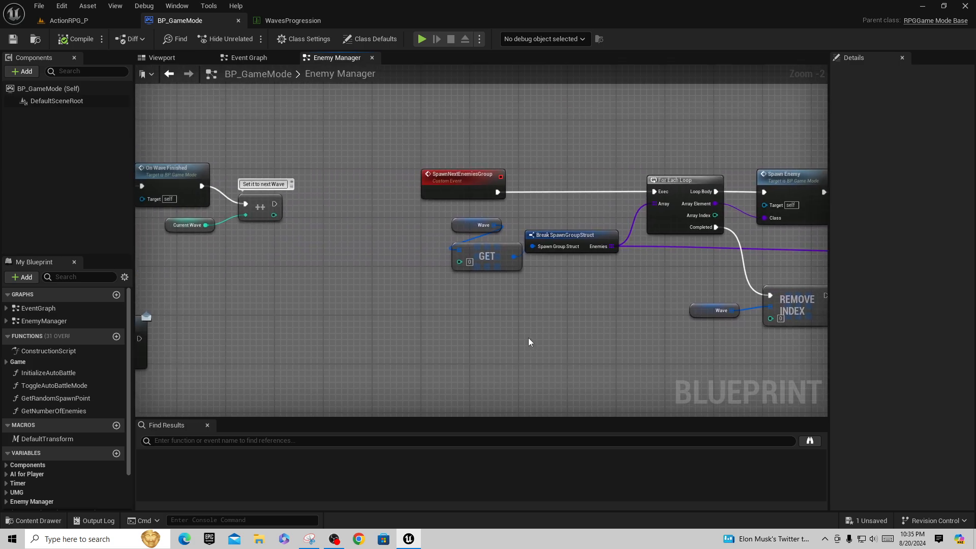
{"action": "scroll", "coordinate": [523, 340], "scroll_direction": "up", "scroll_amount": 1}
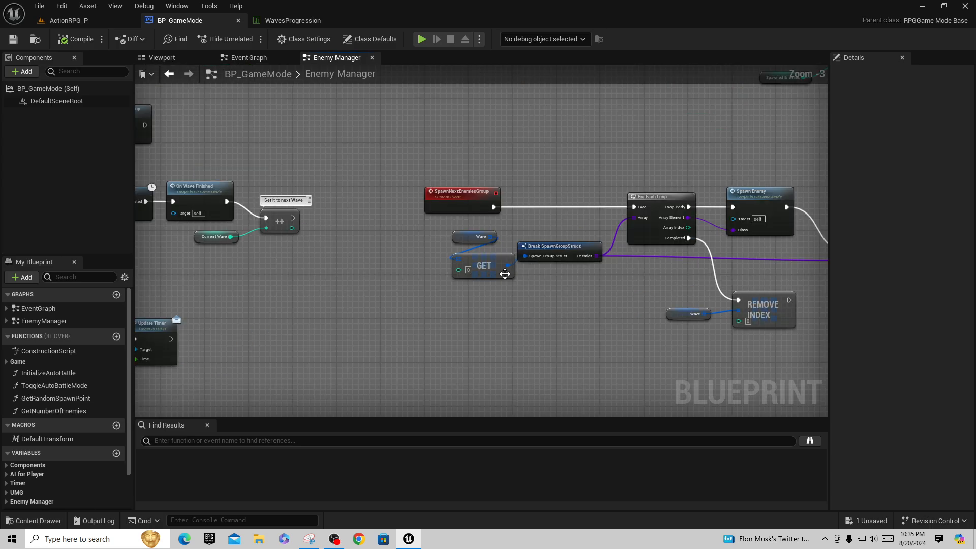
- Set a breakpoint on the StartNewWave custom event in the Waves Manager section
{"action": "right_click", "coordinate": [541, 166]}
{"action": "left_click", "coordinate": [427, 183]}
{"action": "scroll", "coordinate": [375, 191], "scroll_direction": "down", "scroll_amount": 5}
{"action": "right_click_drag", "start_coordinate": [376, 191], "coordinate": [429, 319]}
{"action": "scroll", "coordinate": [370, 320], "scroll_direction": "up", "scroll_amount": 6}
{"action": "right_click_drag", "start_coordinate": [365, 331], "coordinate": [373, 277]}
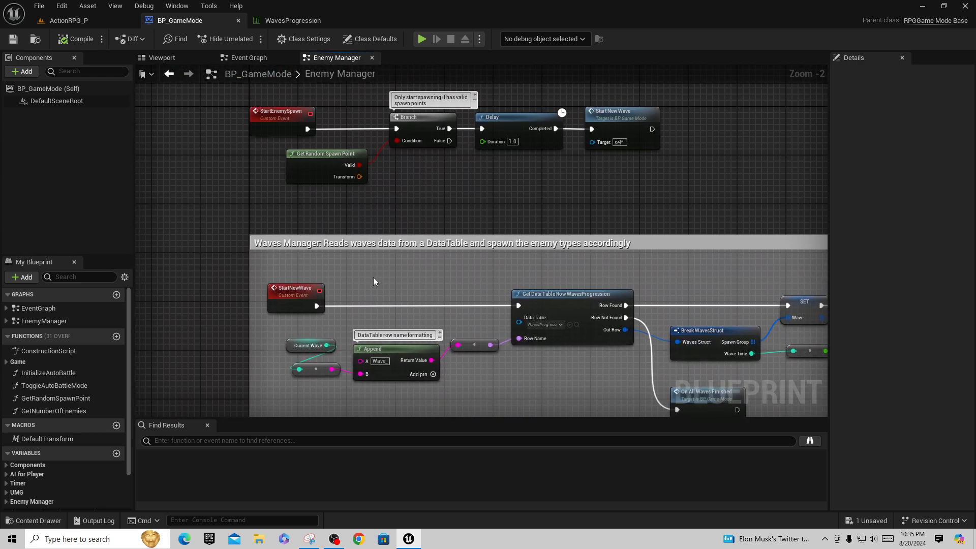
{"action": "right_click", "coordinate": [290, 290]}
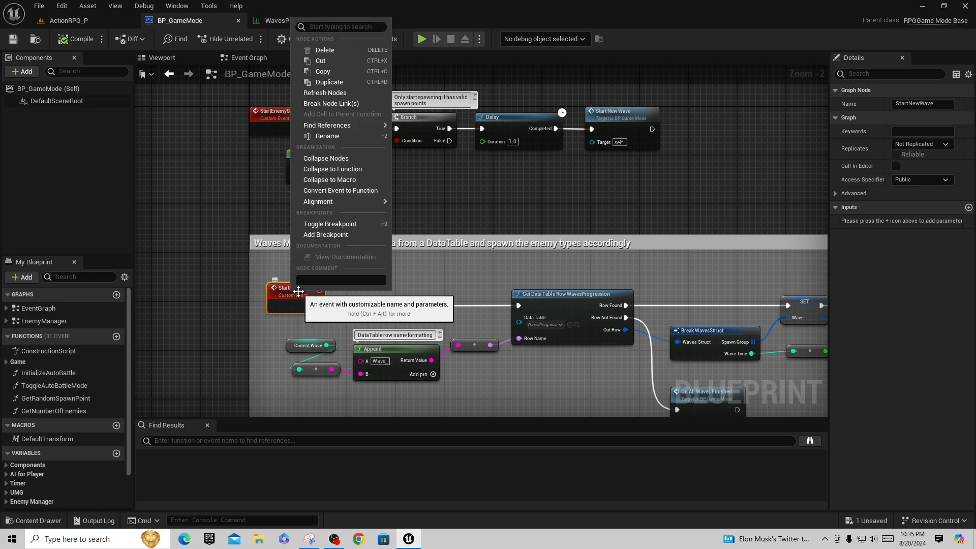
{"action": "left_click", "coordinate": [340, 226]}
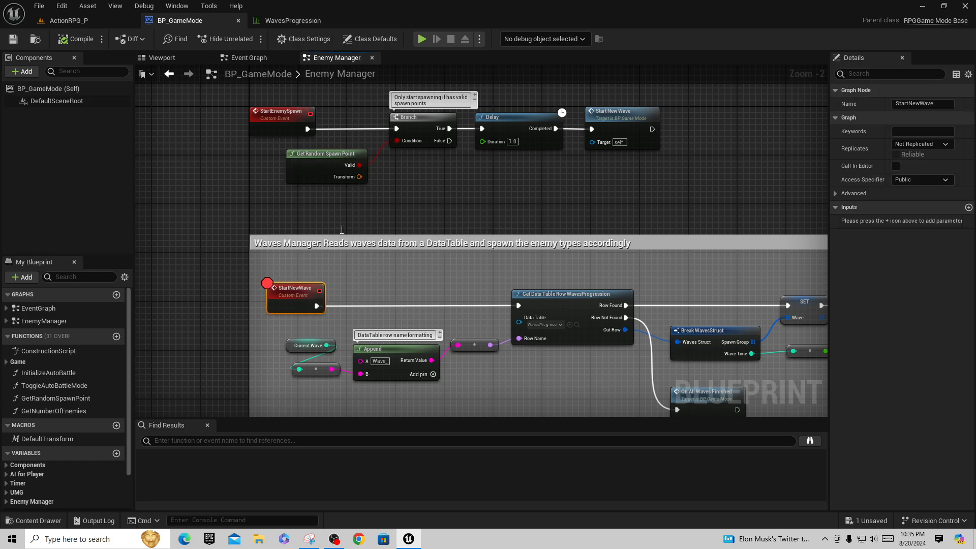
- Play the ActionRPG_P level and step from the StartNewWave breakpoint to the Get Data Table Row node
{"action": "left_click", "coordinate": [94, 20]}
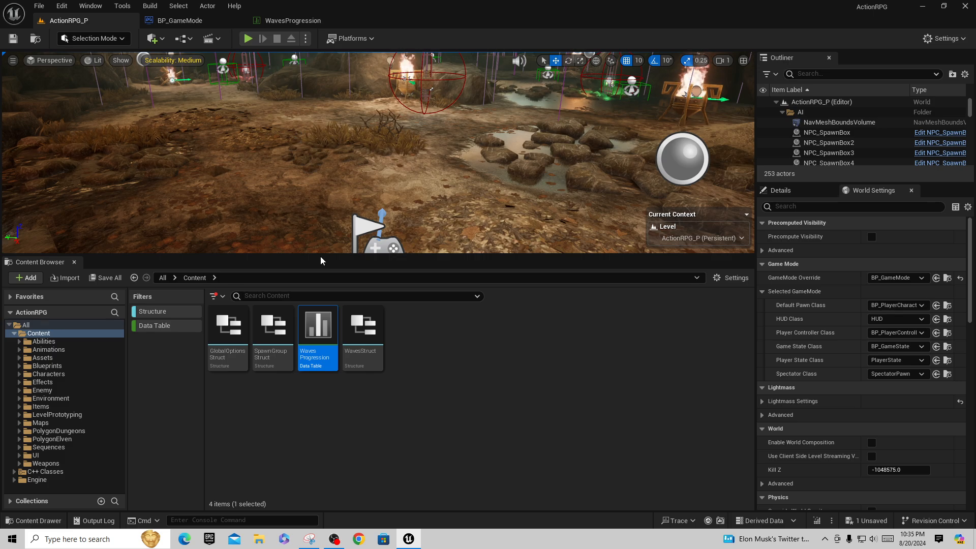
{"action": "left_click", "coordinate": [325, 214]}
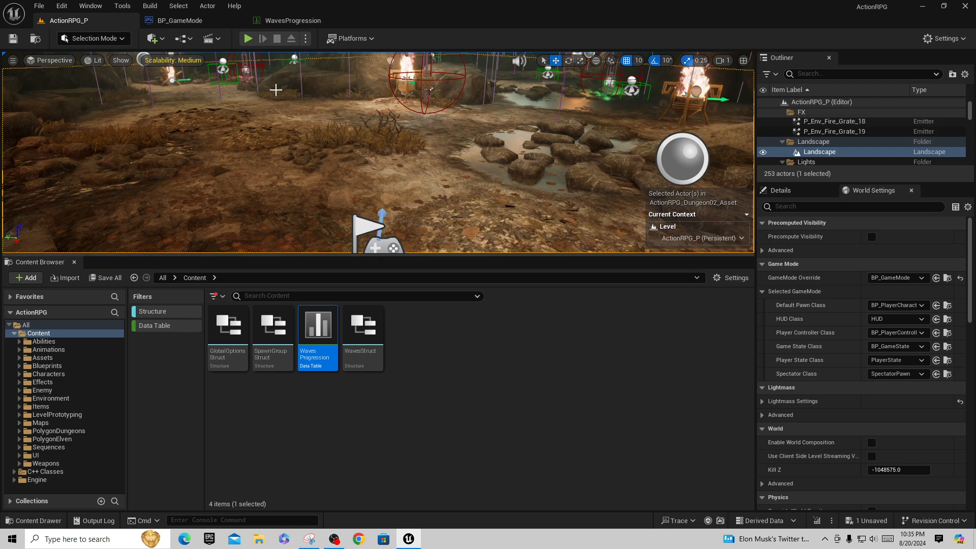
{"action": "key", "text": "alt+p"}
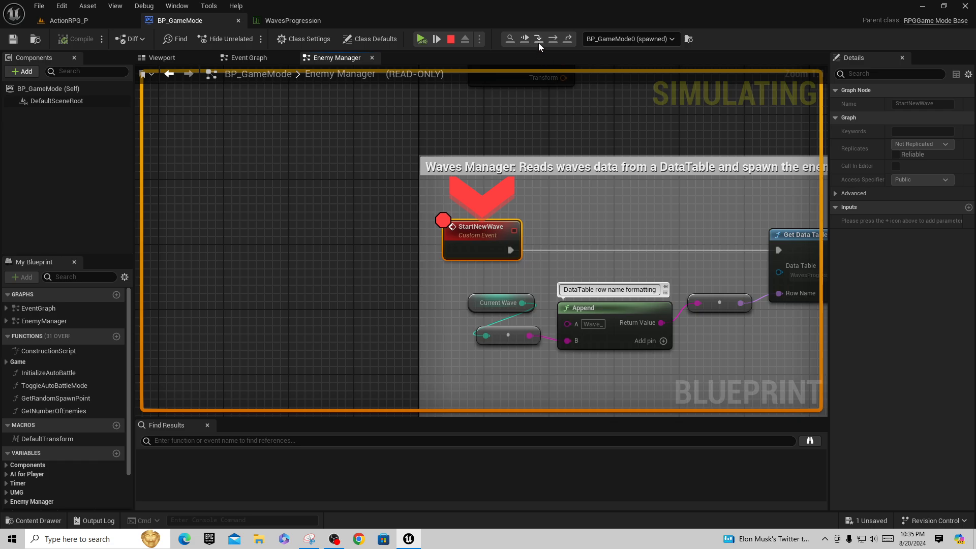
{"action": "left_click", "coordinate": [511, 109]}
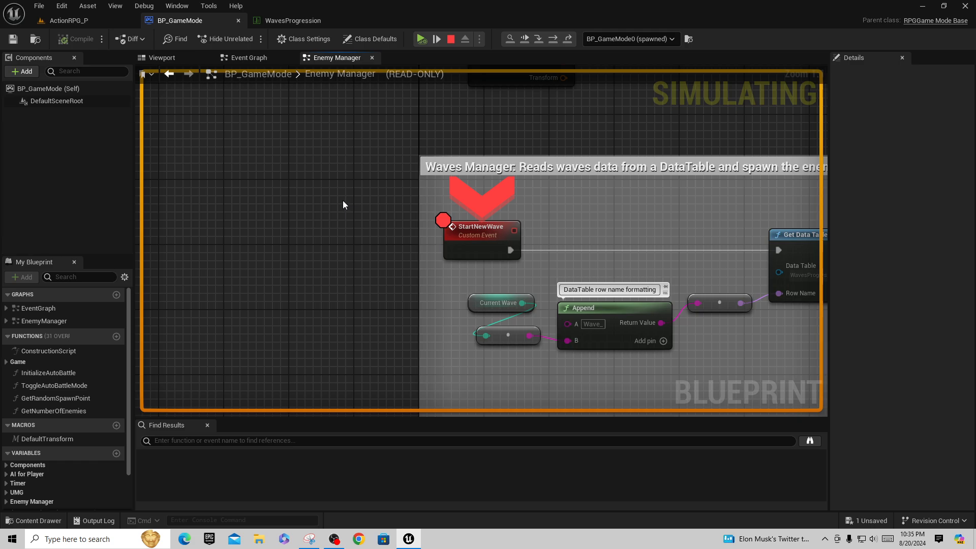
{"action": "key", "text": "F11"}
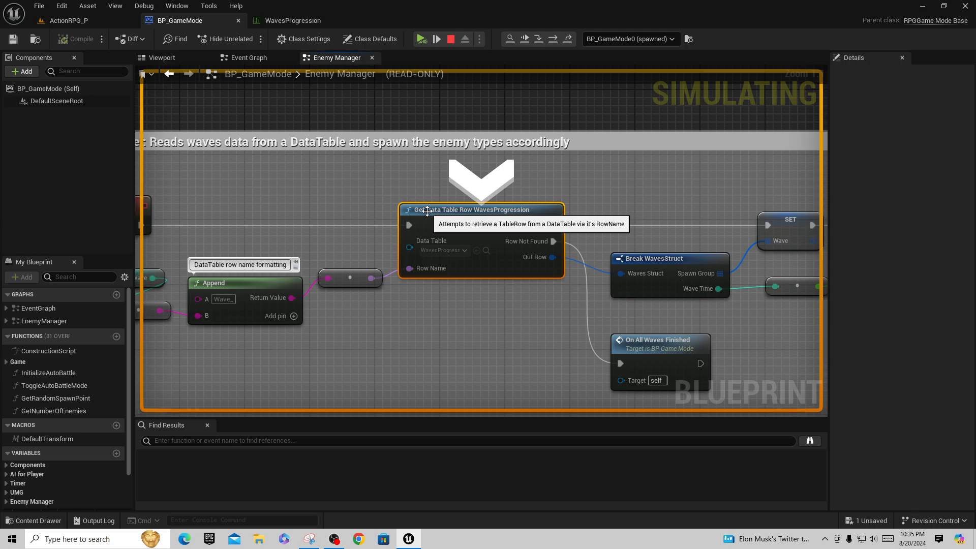
- Check the Wave_1 row in the WavesProgression table while lowering the system volume, and return to BP_GameMode
{"action": "right_click_drag", "start_coordinate": [478, 319], "coordinate": [623, 314]}
{"action": "left_click", "coordinate": [292, 22]}
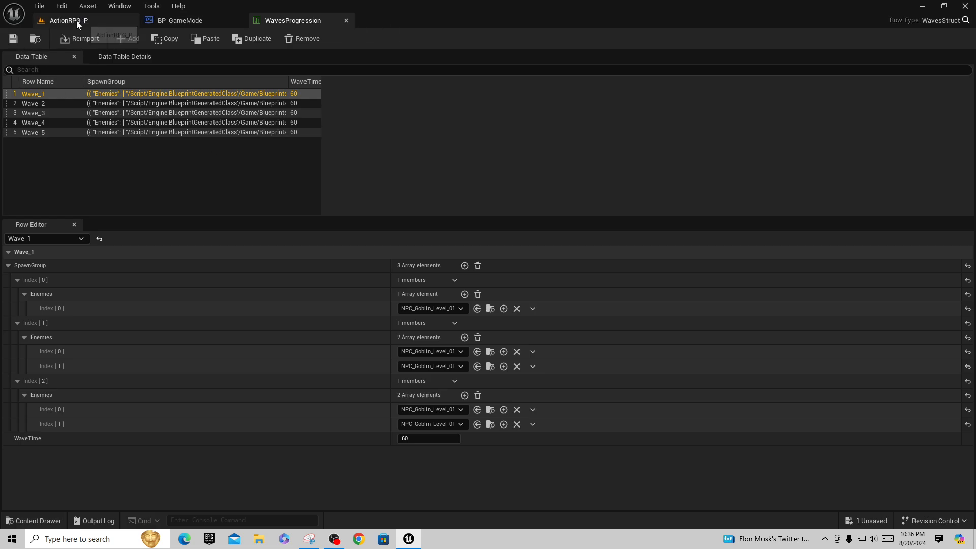
{"action": "key", "text": "XF86AudioLowerVolume"}
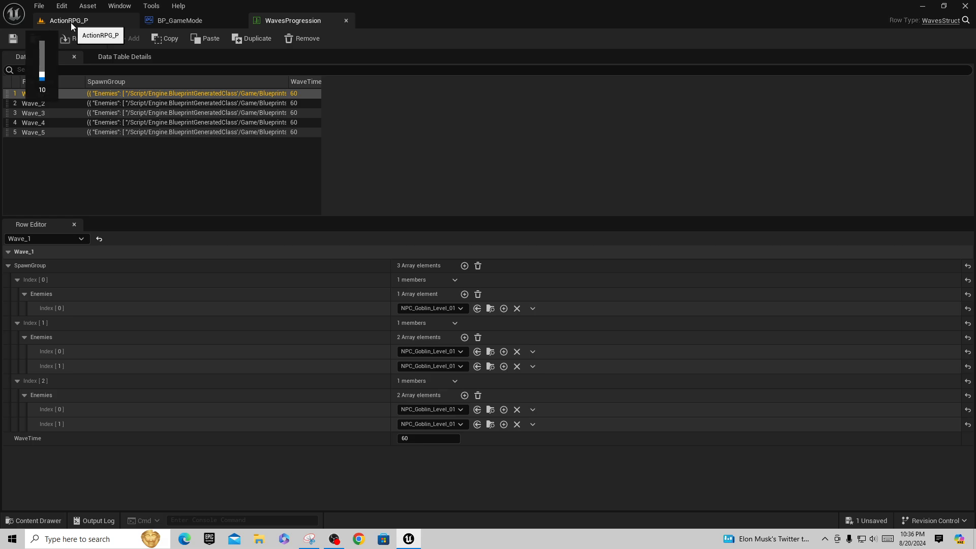
{"action": "left_click", "coordinate": [164, 23]}
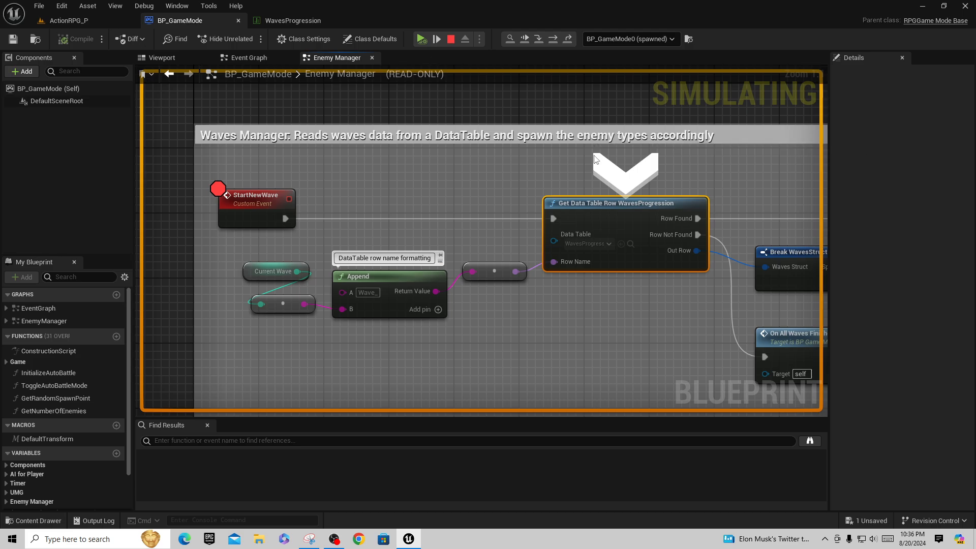
- Step over the data table lookup and the Wave and Battle Time Set nodes to reach the Spawn New Wave call
{"action": "key", "text": "F10"}
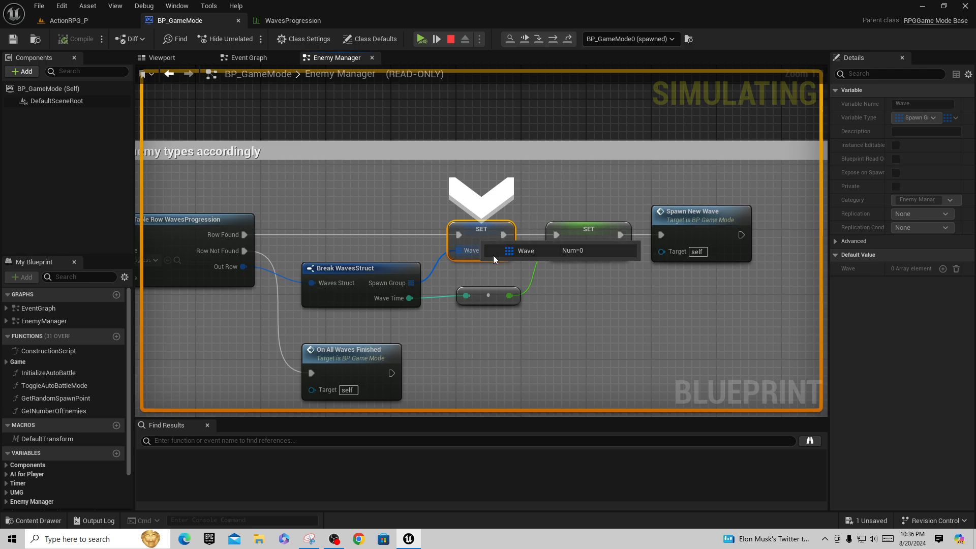
{"action": "mouse_move", "coordinate": [349, 292]}
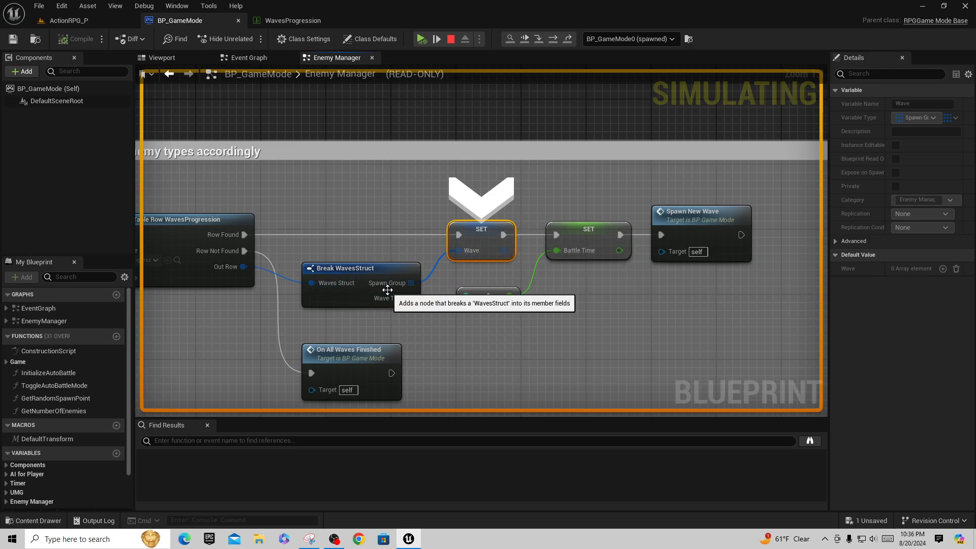
{"action": "key", "text": "F10"}
{"action": "key", "text": "F10"}
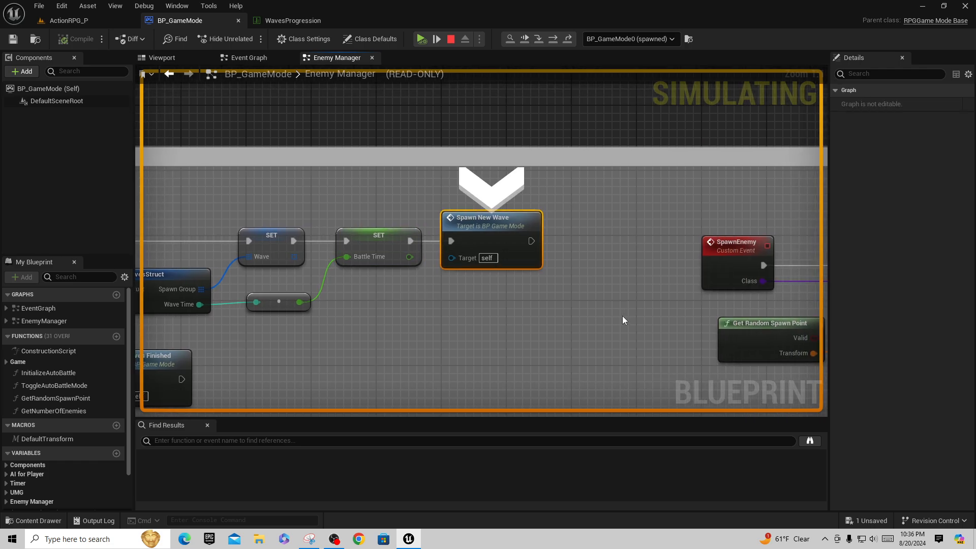
- Step into the Spawn New Wave call and on through Create WB Wave Start Widget into the Get Game Mode BP function
{"action": "key", "text": "F11"}
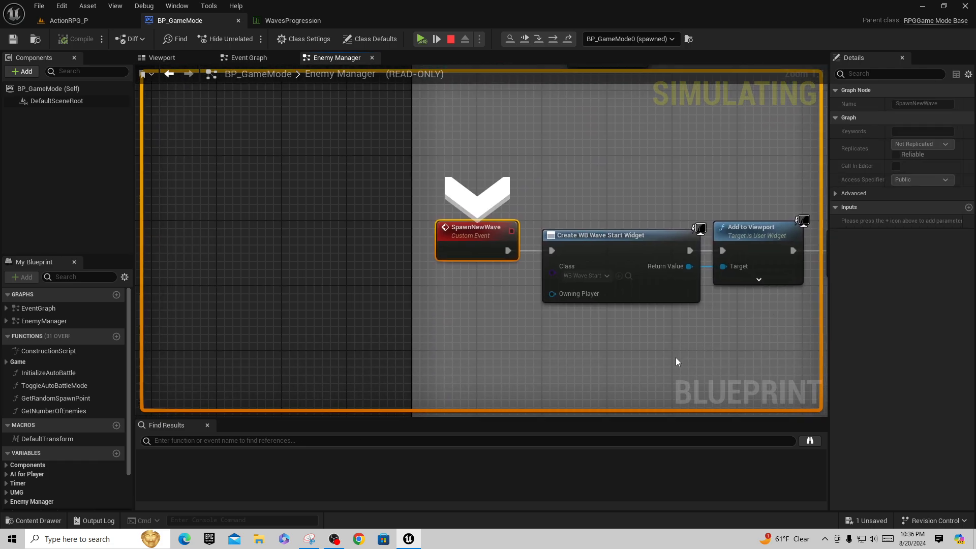
{"action": "right_click_drag", "start_coordinate": [712, 367], "coordinate": [535, 306]}
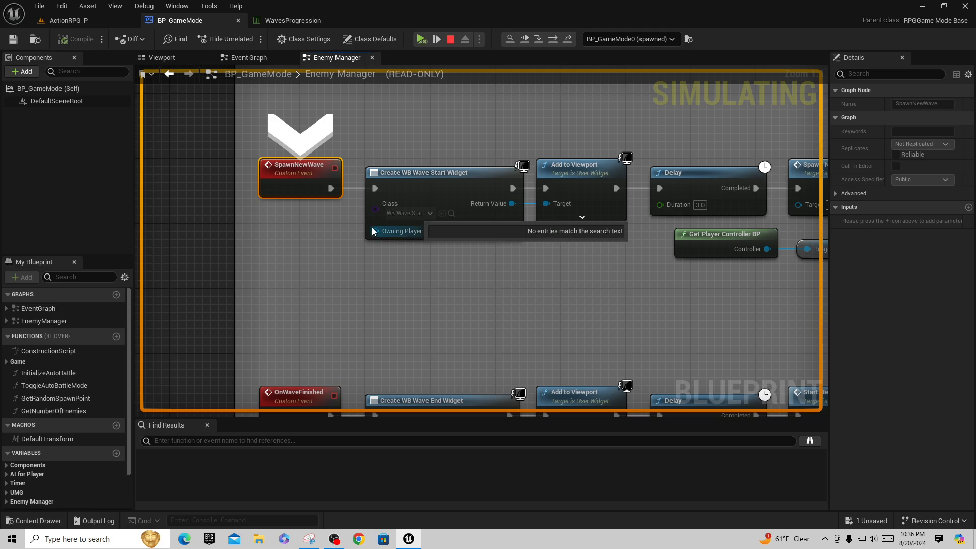
{"action": "right_click_drag", "start_coordinate": [653, 265], "coordinate": [523, 255]}
{"action": "key", "text": "F11"}
{"action": "key", "text": "F11"}
{"action": "key", "text": "F11"}
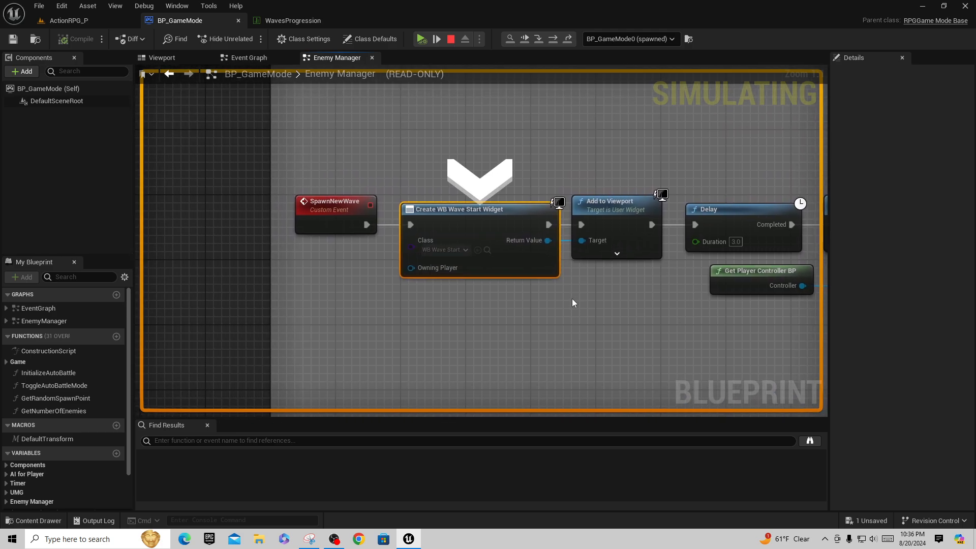
{"action": "key", "text": "F11"}
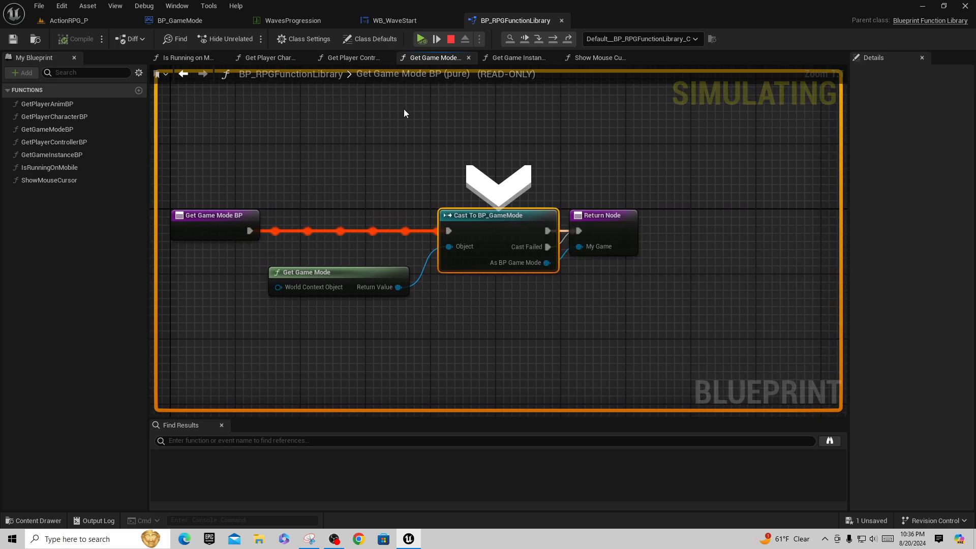
- Step through WB_WaveStart's SetText and Play Animation nodes until execution reaches the Delay node in BP_GameMode
{"action": "double_click", "coordinate": [385, 80]}
{"action": "key", "text": "Escape"}
{"action": "key", "text": "F11"}
{"action": "key", "text": "F11"}
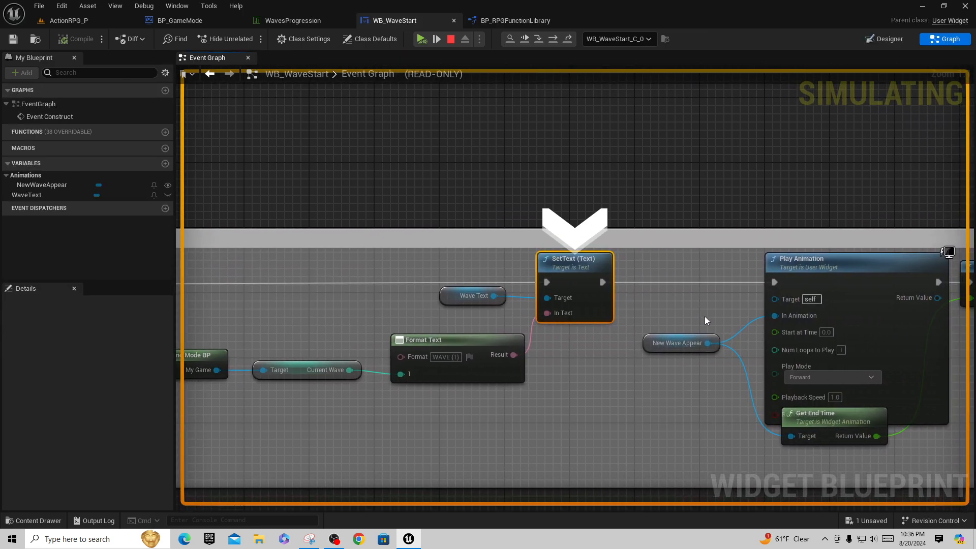
{"action": "key", "text": "F11"}
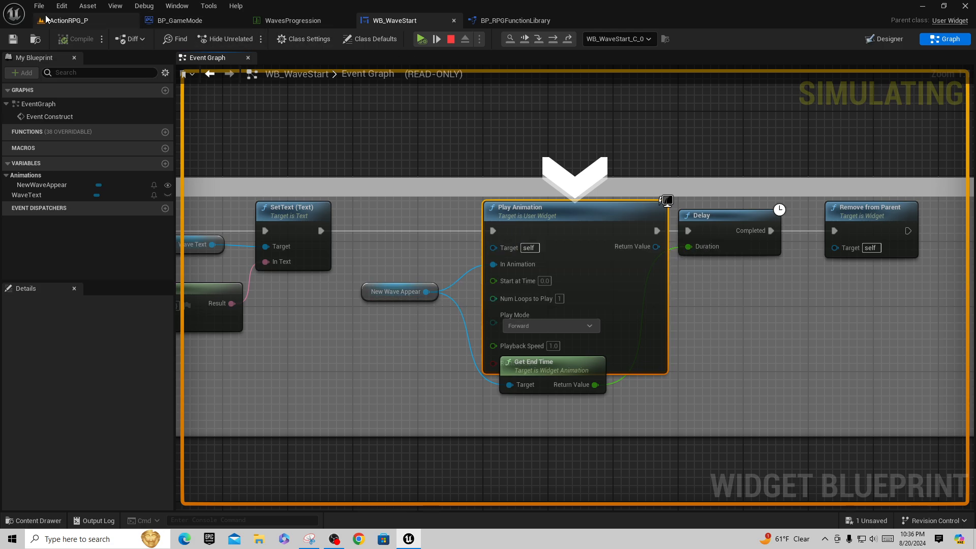
{"action": "key", "text": "F11"}
{"action": "key", "text": "F11"}
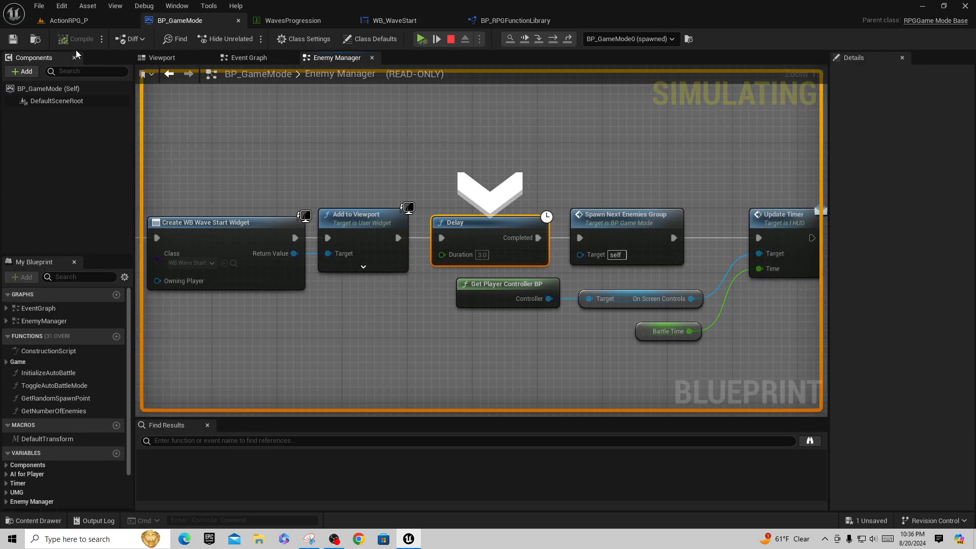
- Return to the ActionRPG_P level and resume the paused game to play through Wave 1
{"action": "left_click", "coordinate": [53, 22]}
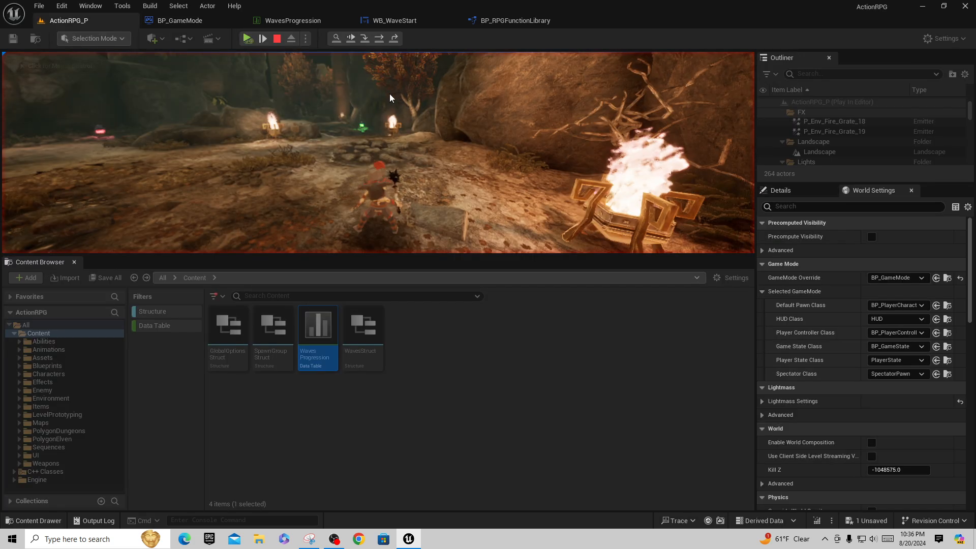
{"action": "left_click", "coordinate": [247, 39]}
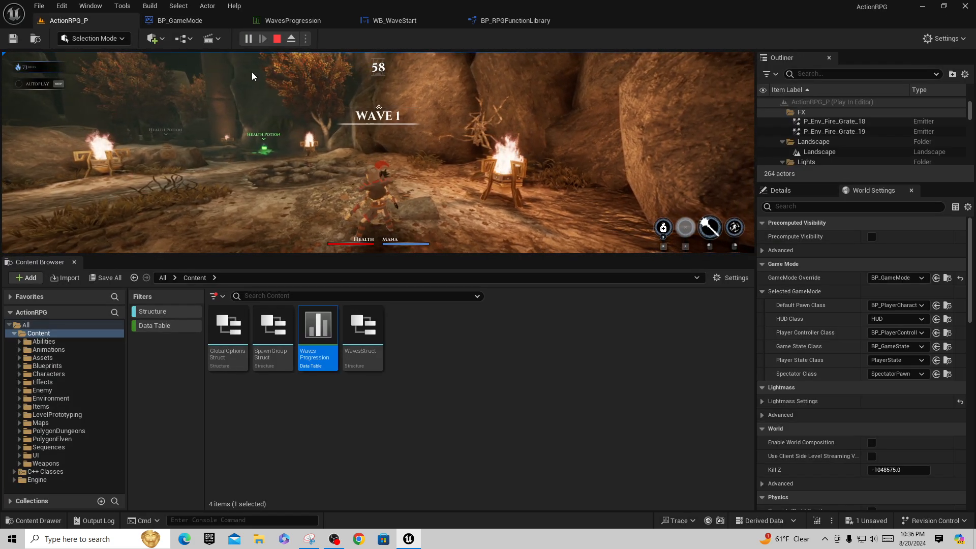
{"action": "left_click", "coordinate": [251, 76]}
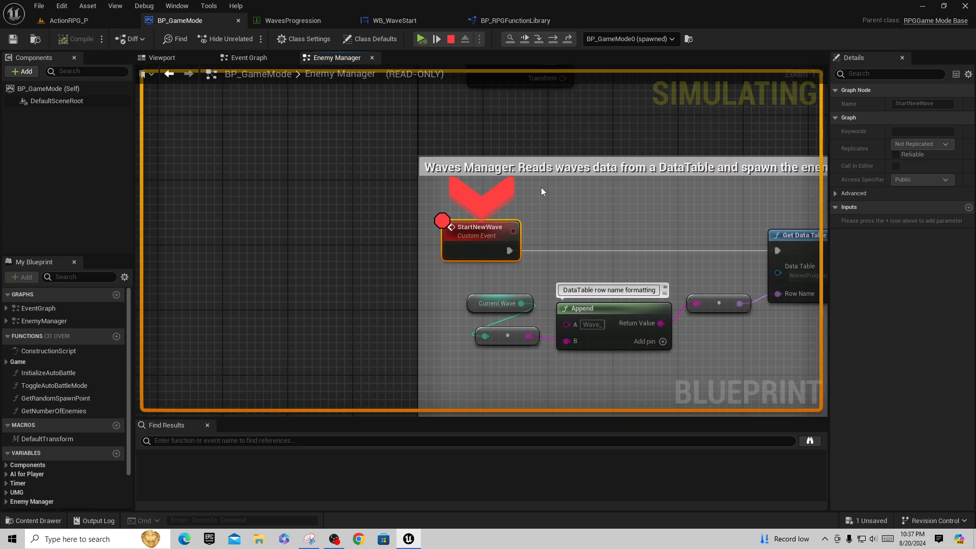
- Step from the StartNewWave breakpoint to Get Data Table Row and examine the Wave_2 row in the WavesProgression table
{"action": "key", "text": "F10"}
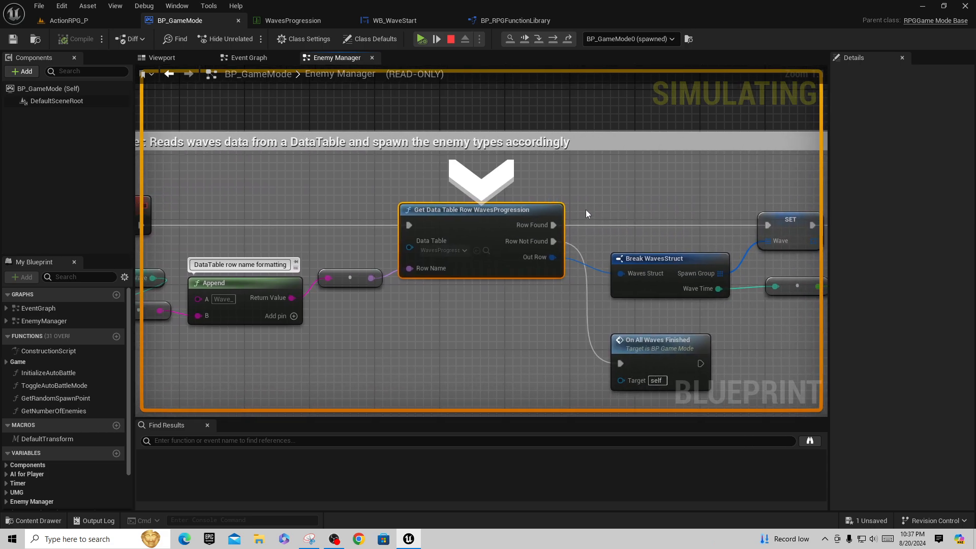
{"action": "right_click_drag", "start_coordinate": [420, 306], "coordinate": [510, 297]}
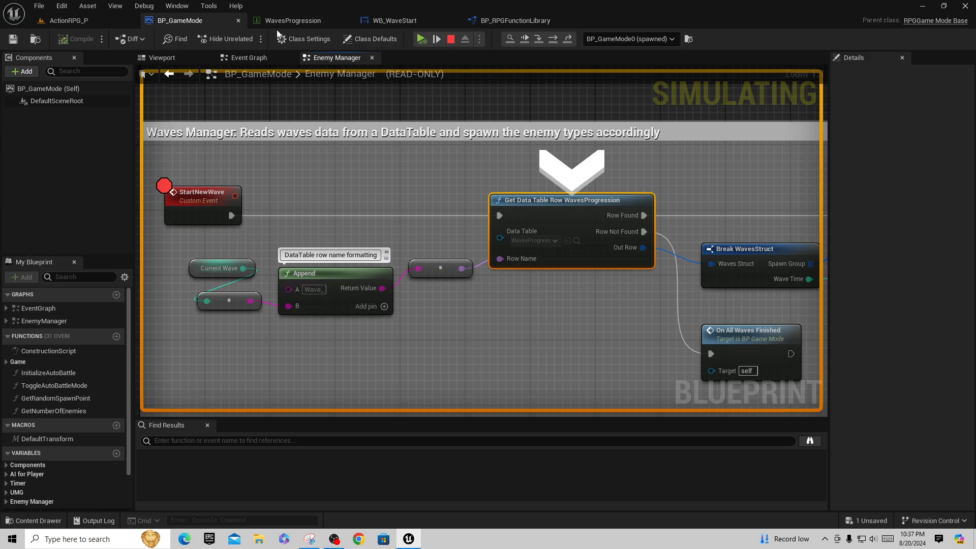
{"action": "left_click", "coordinate": [292, 20]}
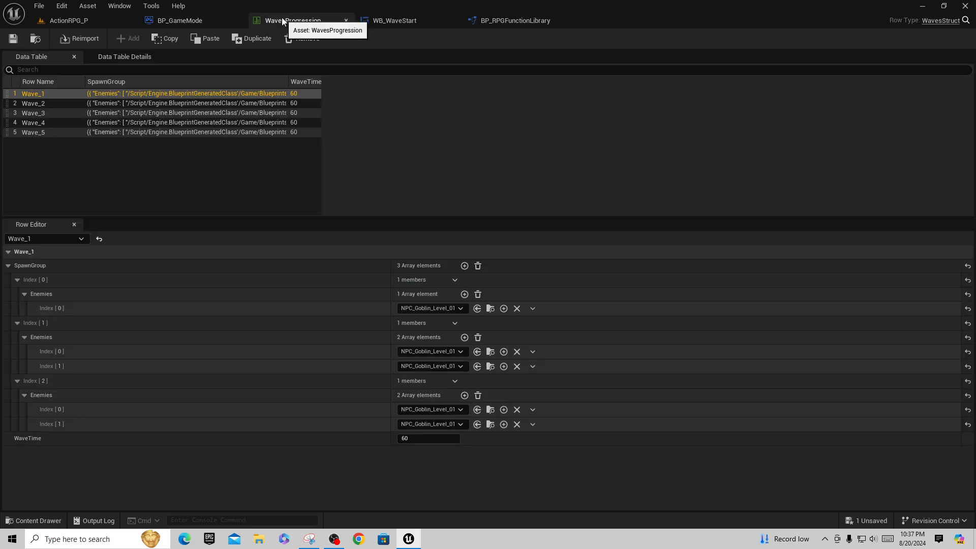
{"action": "left_click", "coordinate": [109, 105]}
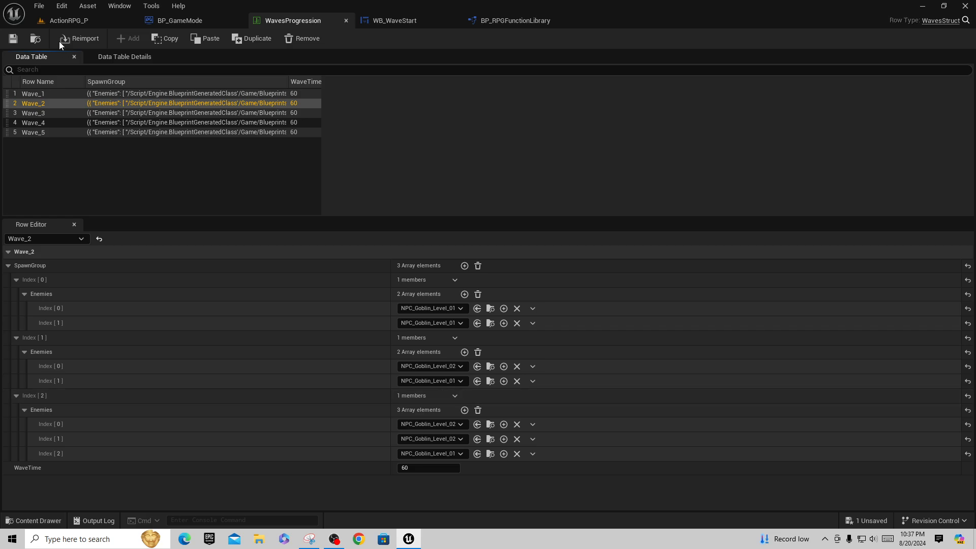
- Go back to the ActionRPG_P level and resume the game to start Wave 2
{"action": "left_click", "coordinate": [55, 22]}
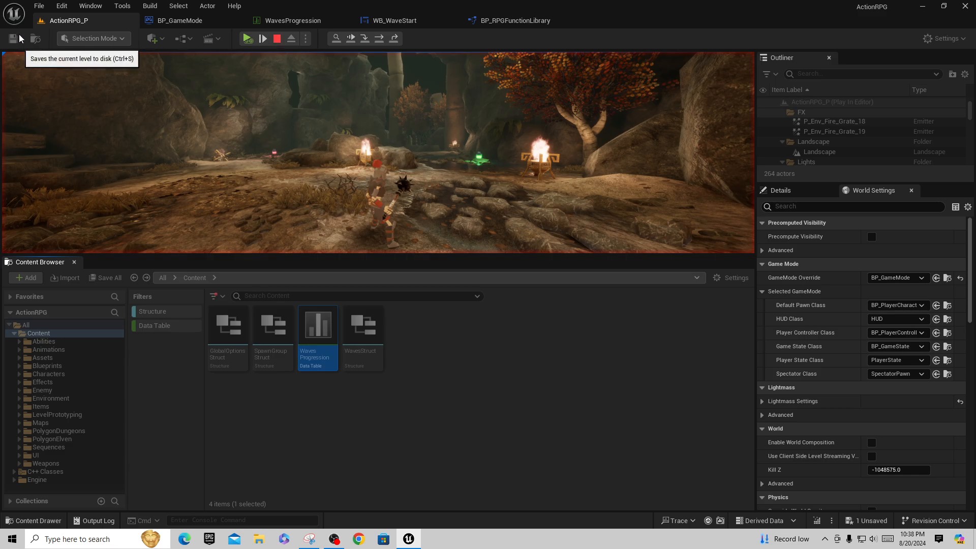
{"action": "left_click", "coordinate": [169, 24]}
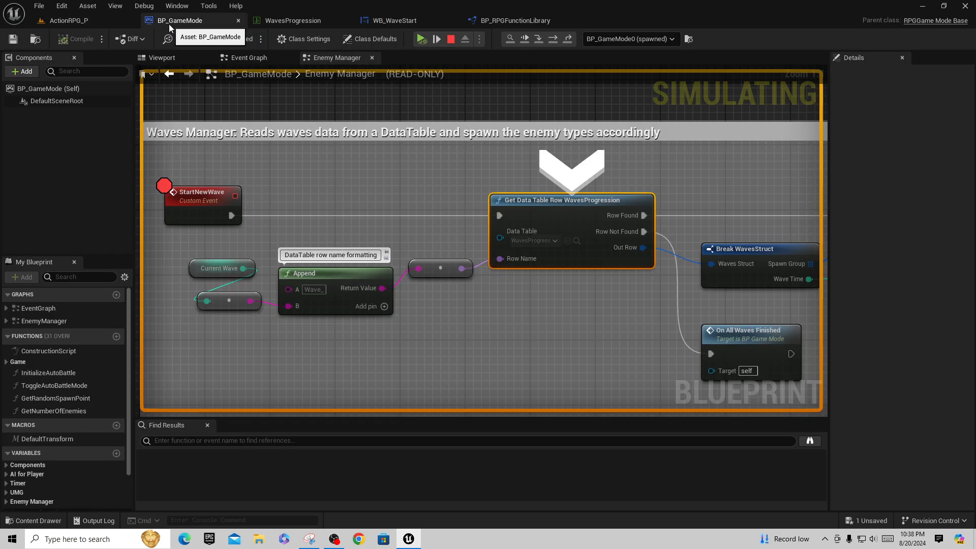
{"action": "left_click", "coordinate": [84, 23]}
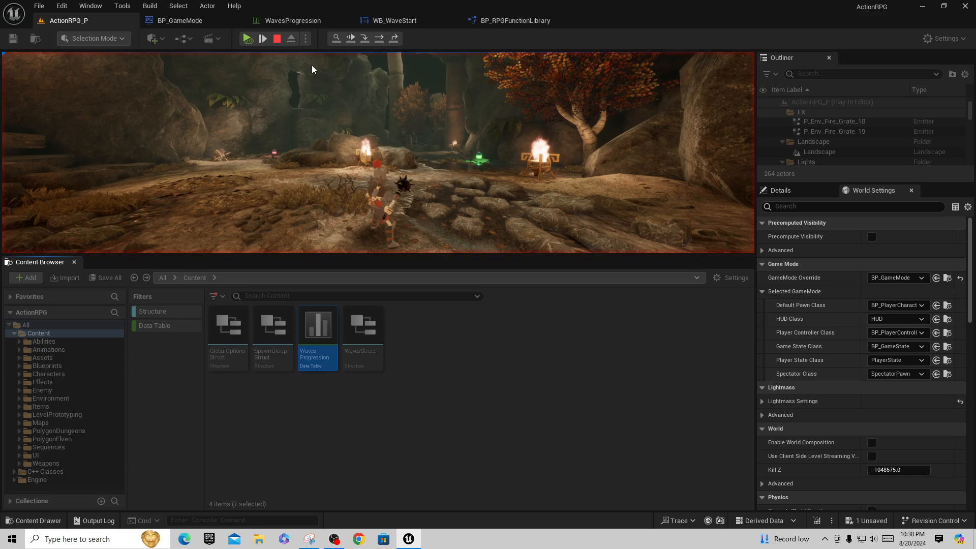
{"action": "left_click", "coordinate": [246, 39]}
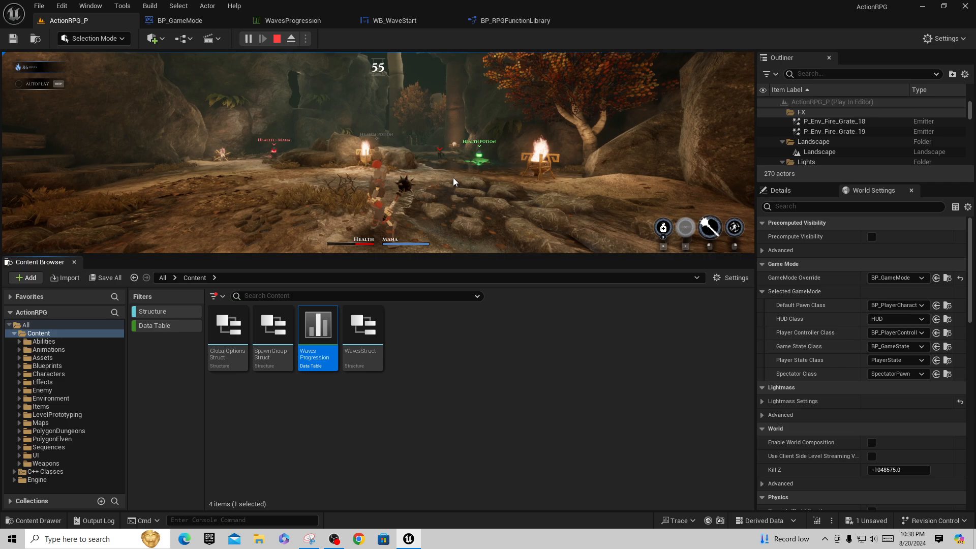
- Fight through Wave 2's enemies until the StartNewWave breakpoint is hit again, and stop the play session
{"action": "left_click", "coordinate": [385, 172]}
{"action": "left_click", "coordinate": [385, 172]}
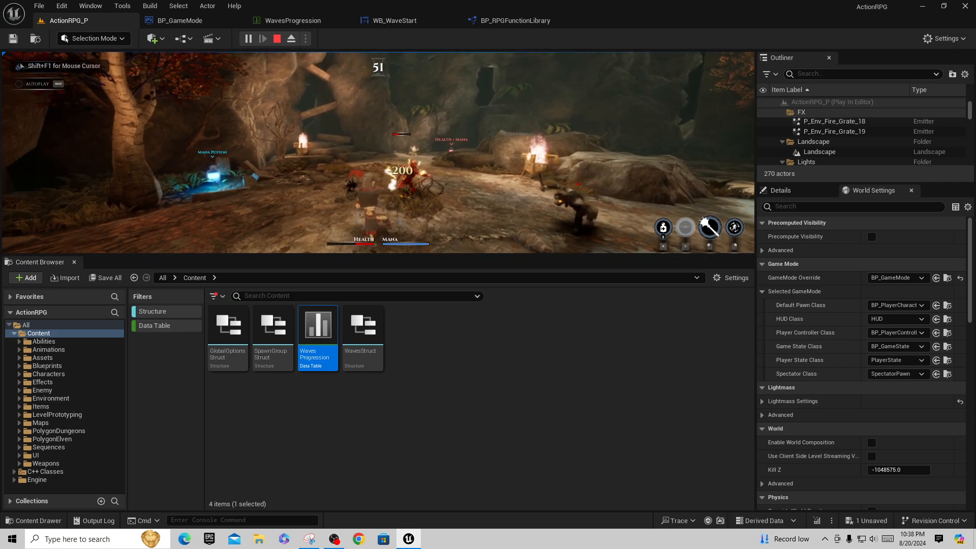
{"action": "left_click", "coordinate": [386, 172]}
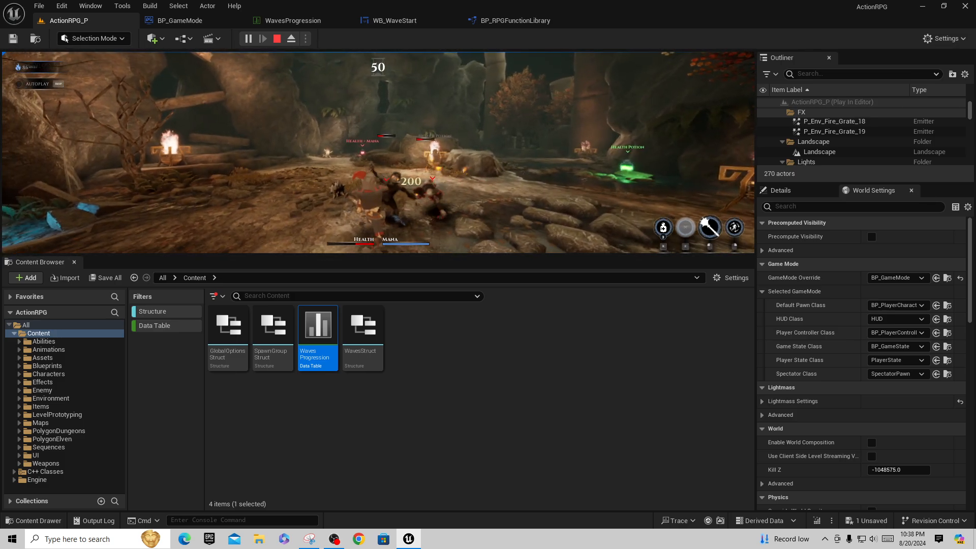
{"action": "left_click", "coordinate": [386, 172]}
{"action": "left_click", "coordinate": [386, 172]}
{"action": "key", "text": "w"}
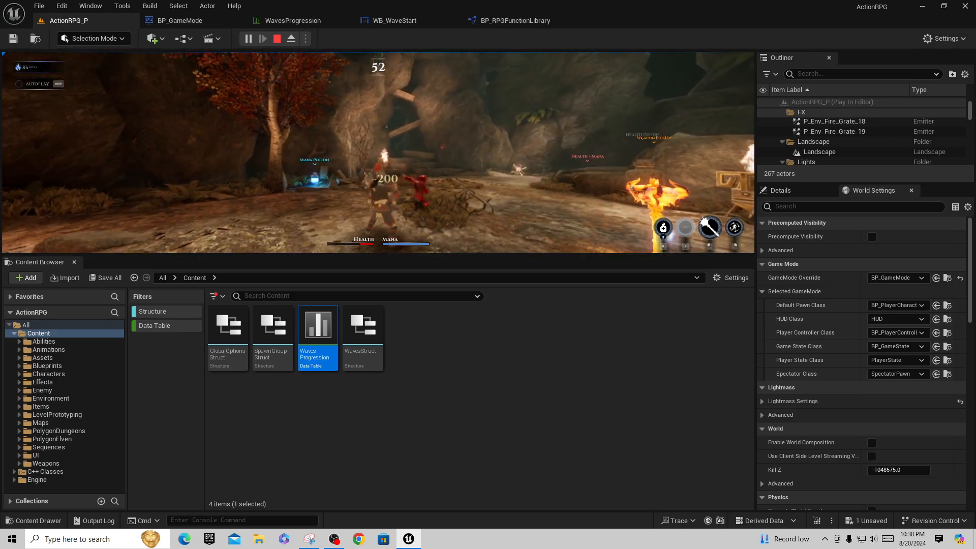
{"action": "key", "text": "w"}
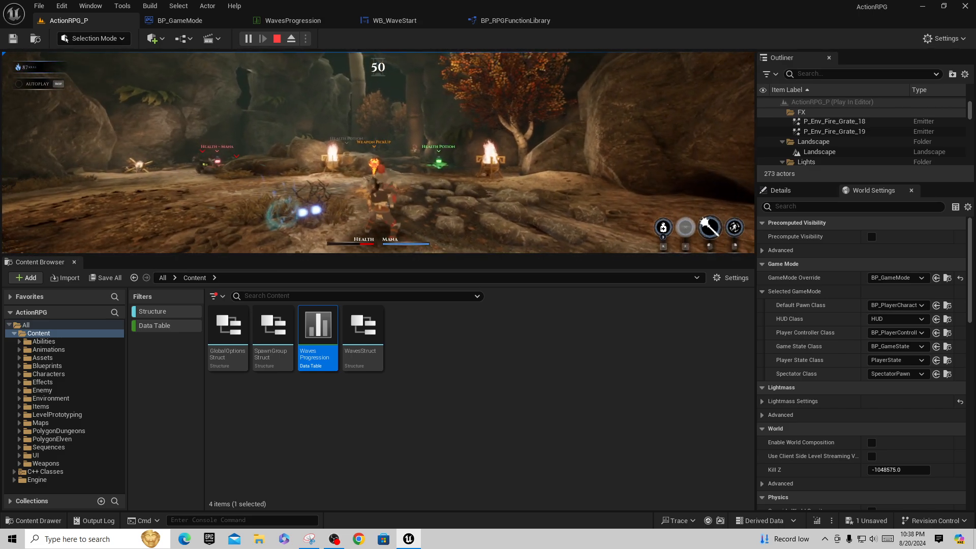
{"action": "key", "text": "w"}
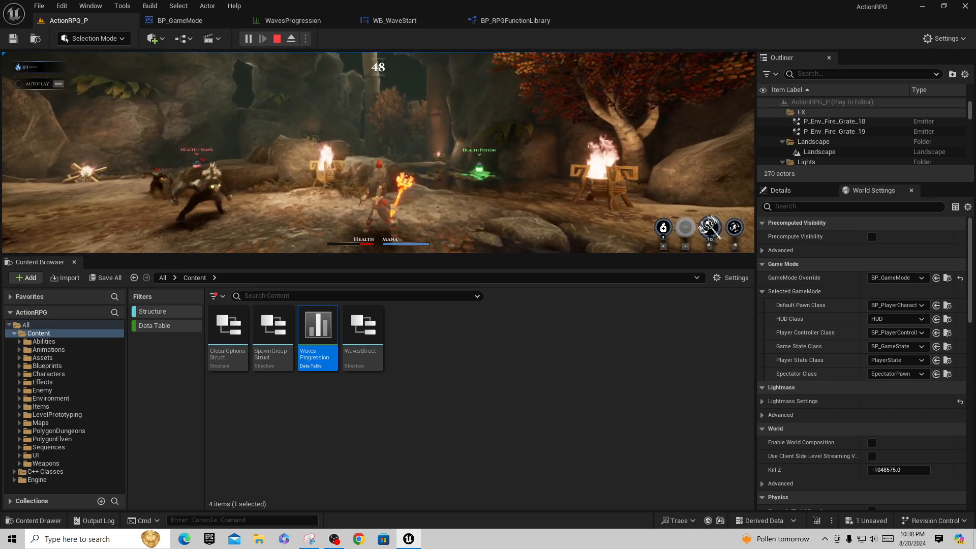
{"action": "key", "text": "r"}
{"action": "key", "text": "w"}
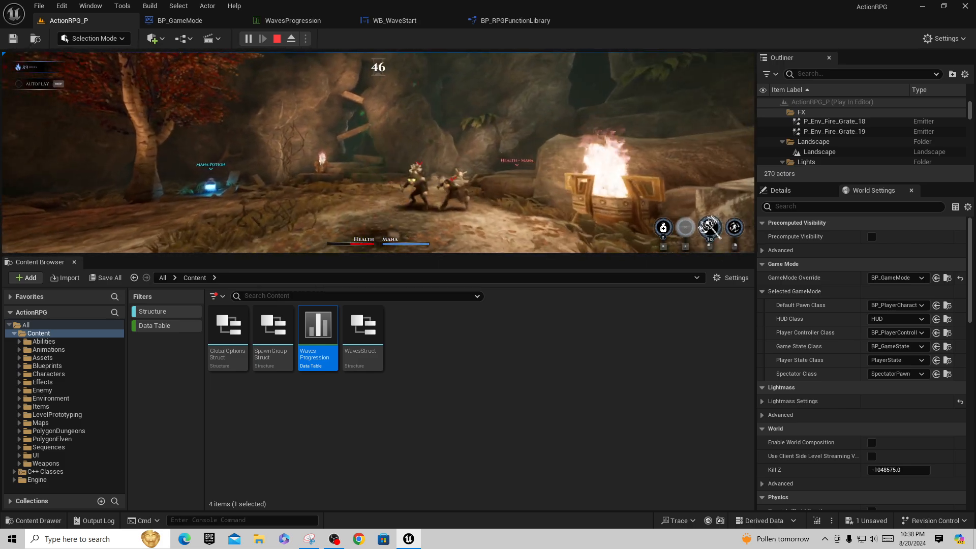
{"action": "left_click", "coordinate": [378, 152]}
{"action": "key", "text": "w"}
{"action": "left_click", "coordinate": [379, 152]}
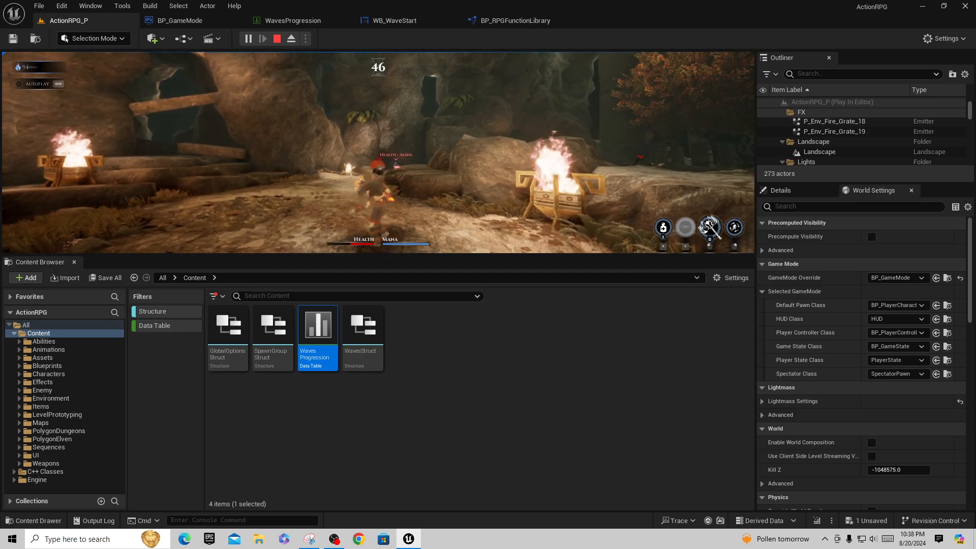
{"action": "key", "text": "w"}
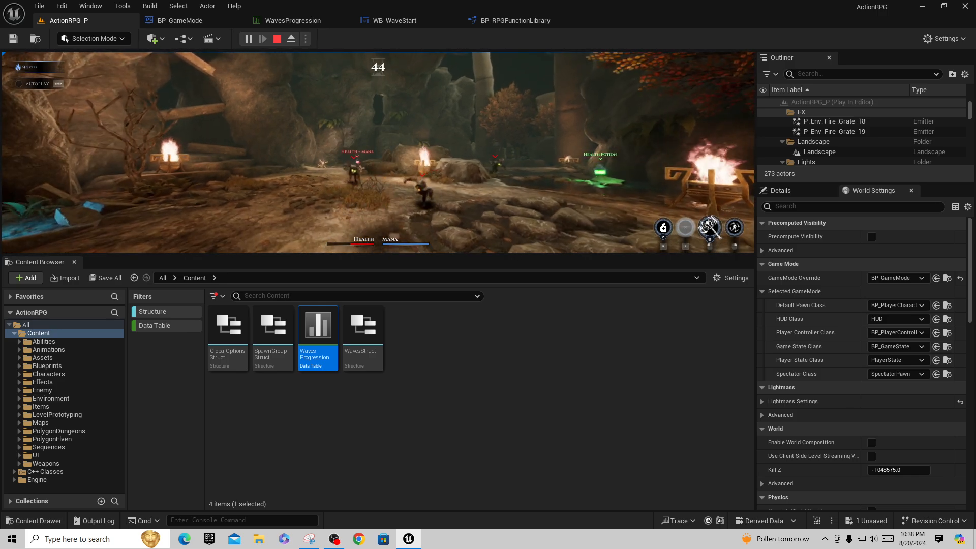
{"action": "left_click", "coordinate": [378, 153]}
{"action": "left_click", "coordinate": [379, 152]}
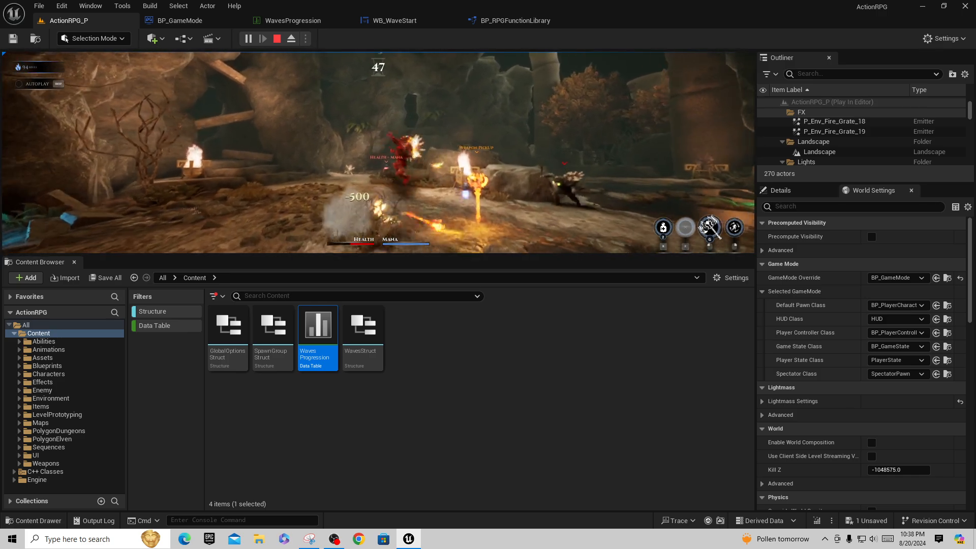
{"action": "key", "text": "w"}
{"action": "key", "text": "w"}
{"action": "left_click", "coordinate": [378, 153]}
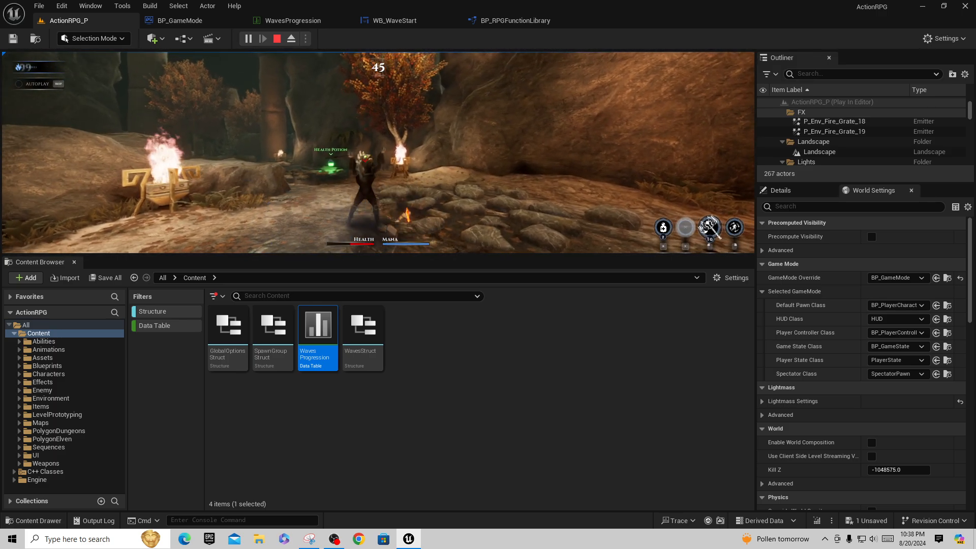
{"action": "left_click", "coordinate": [379, 153]}
{"action": "key", "text": "w"}
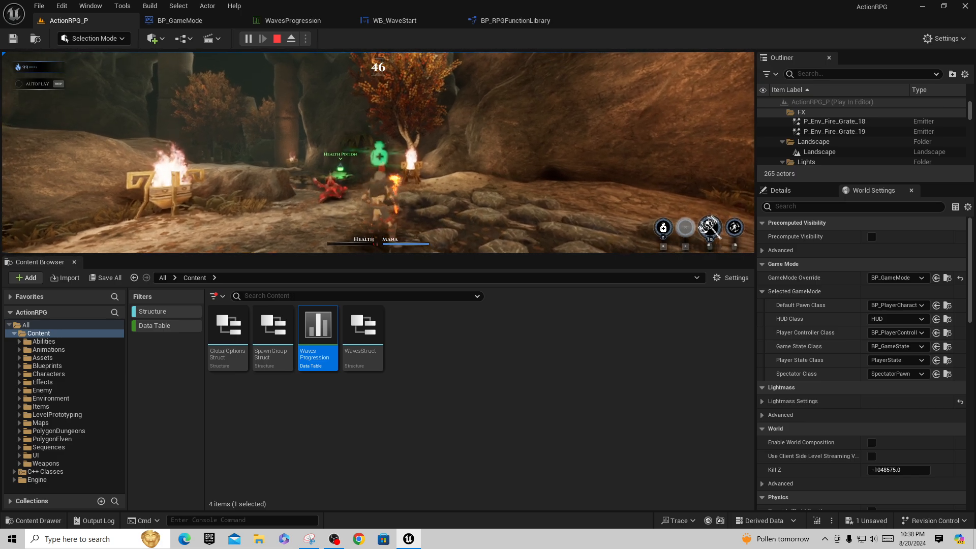
{"action": "key", "text": "q"}
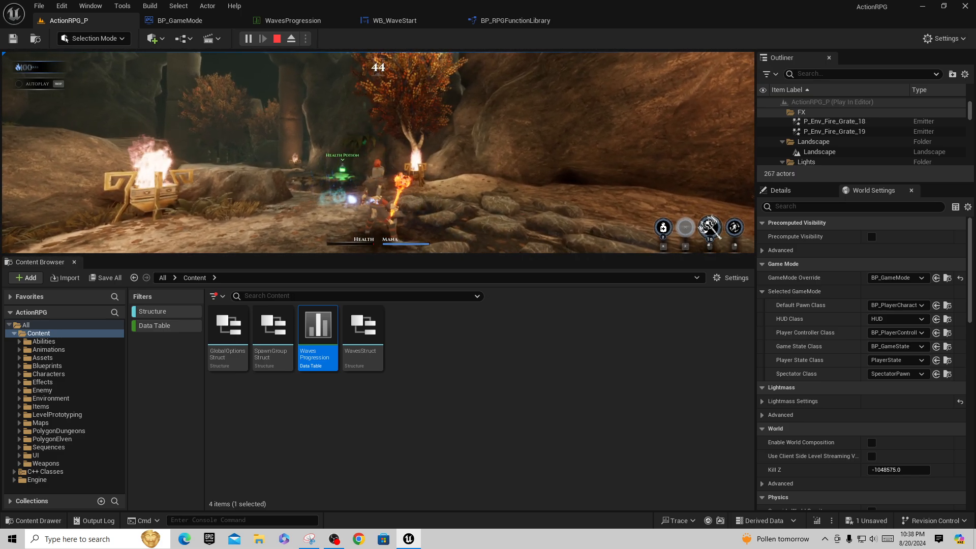
{"action": "key", "text": "q"}
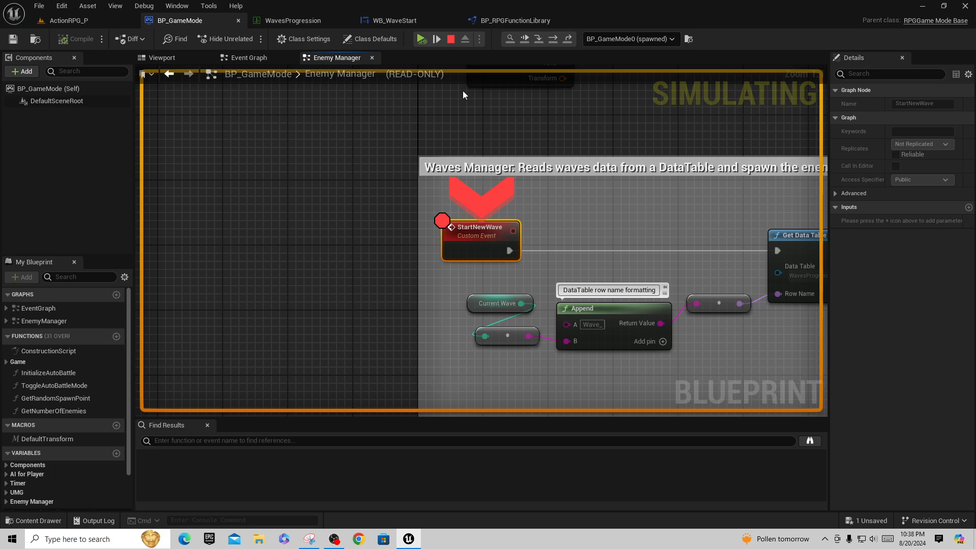
{"action": "left_click", "coordinate": [452, 41]}
- Return to the ActionRPG_P level and open the Player folder under Content > Abilities
{"action": "left_click", "coordinate": [83, 22]}
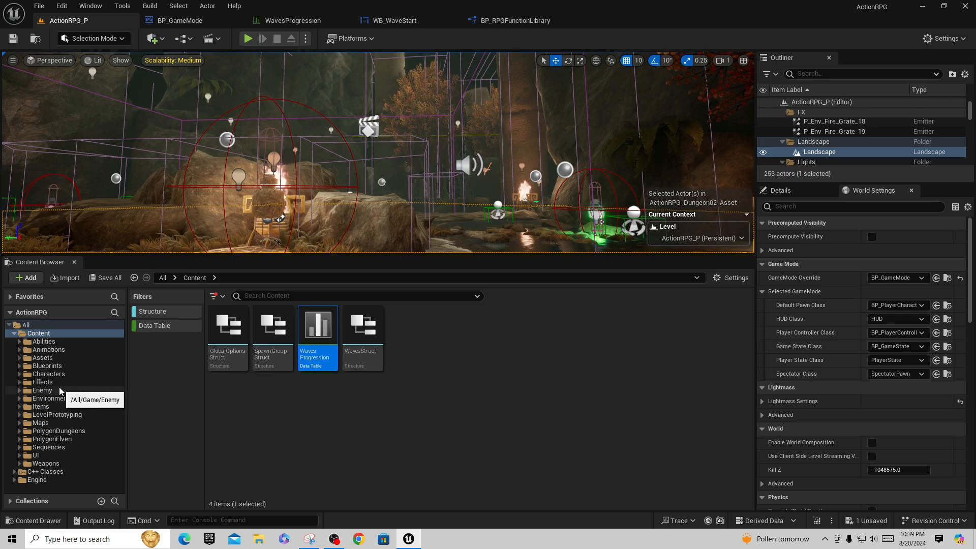
{"action": "left_click", "coordinate": [21, 343]}
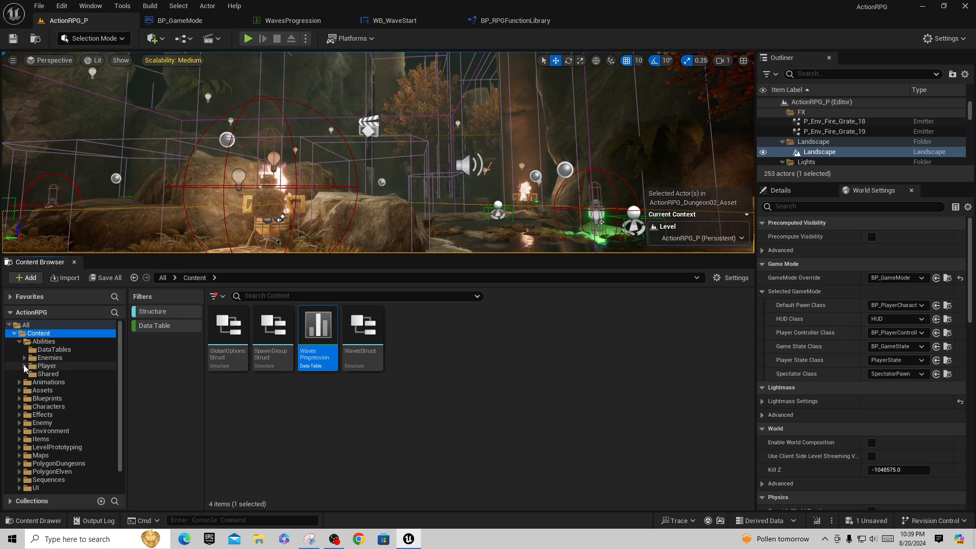
{"action": "left_click", "coordinate": [25, 366]}
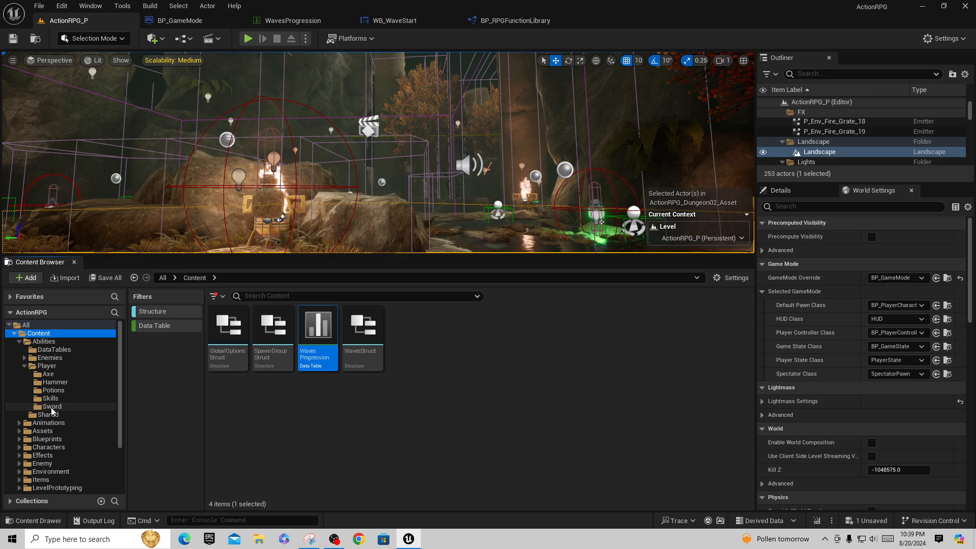
{"action": "left_click", "coordinate": [46, 366]}
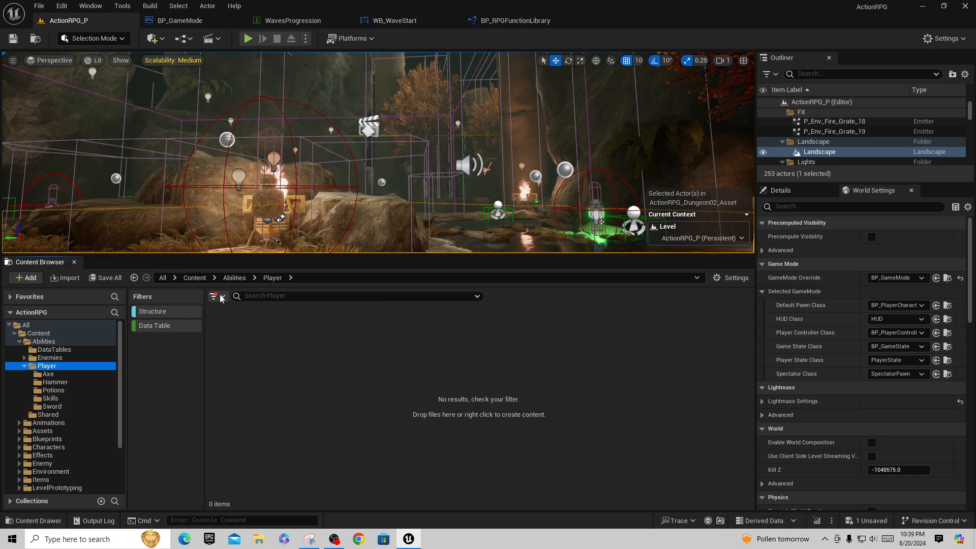
- Turn off the Structure and Data Table filters, and open the Weapons folder under Content > Items
{"action": "left_click", "coordinate": [165, 311]}
{"action": "left_click", "coordinate": [171, 326]}
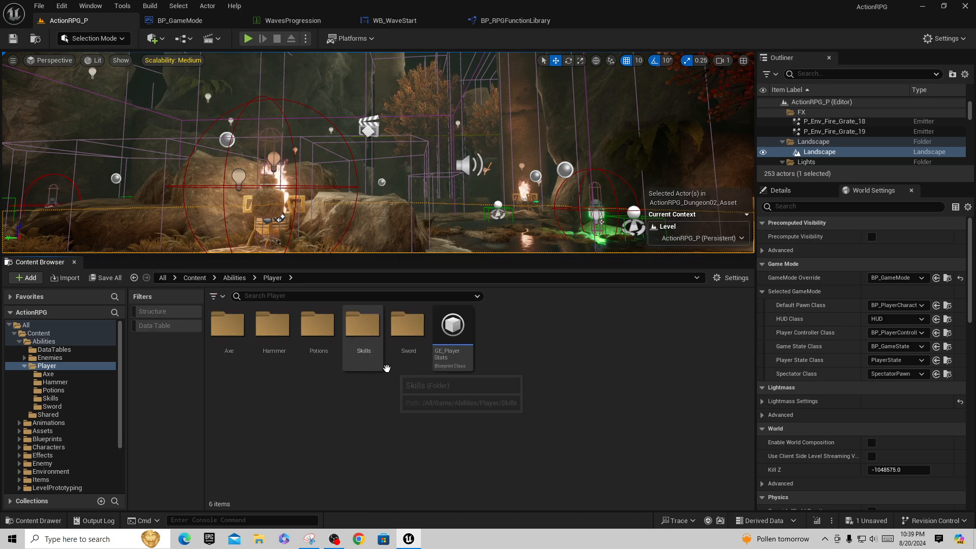
{"action": "scroll", "coordinate": [78, 417], "scroll_direction": "down", "scroll_amount": 2}
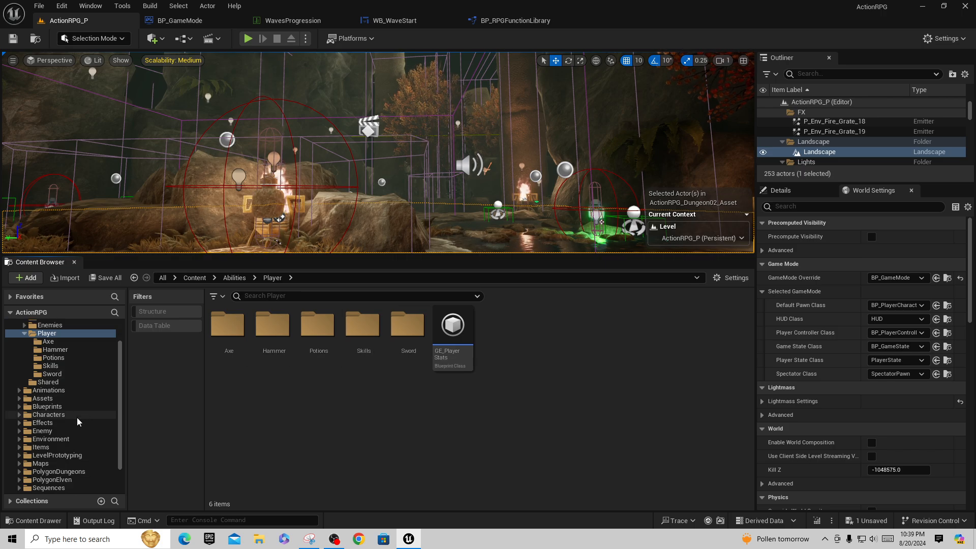
{"action": "left_click", "coordinate": [61, 407]}
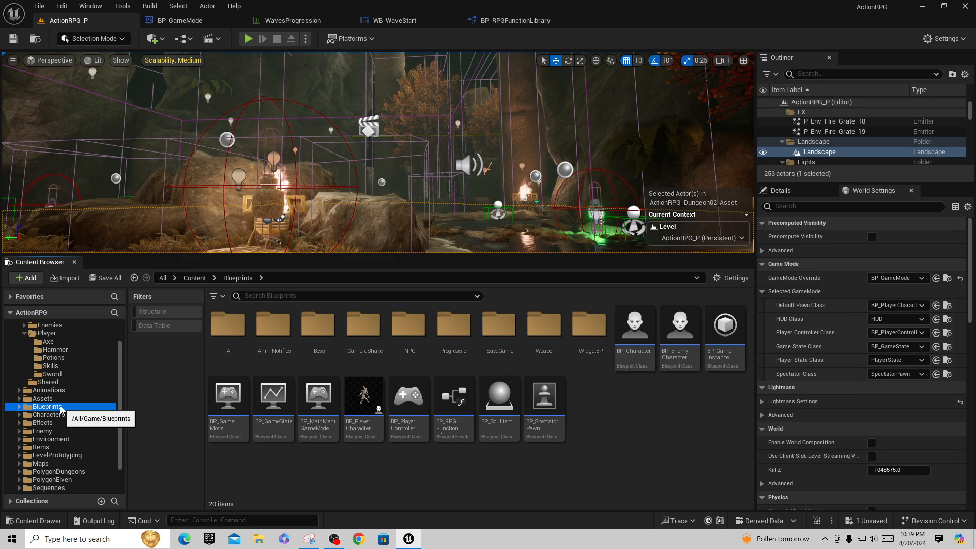
{"action": "left_click", "coordinate": [46, 448]}
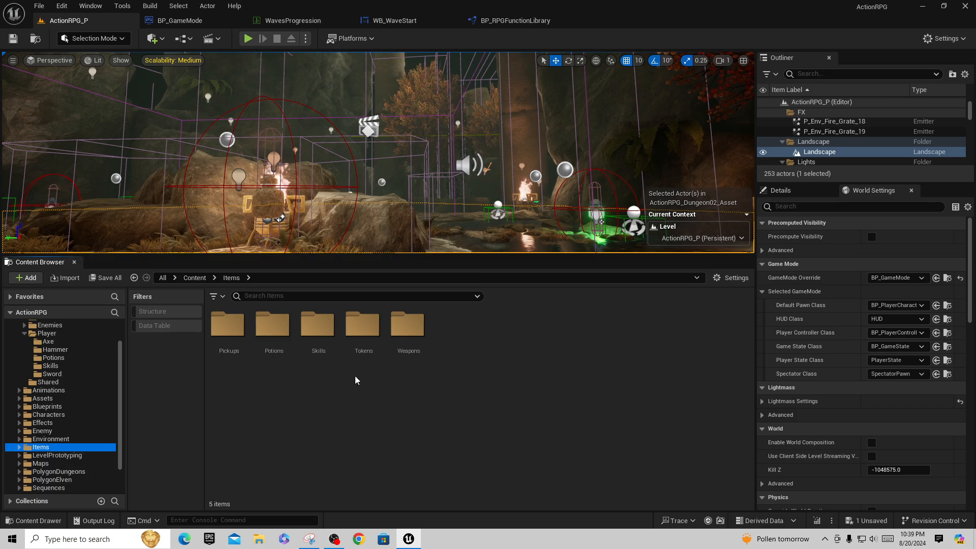
{"action": "double_click", "coordinate": [407, 325]}
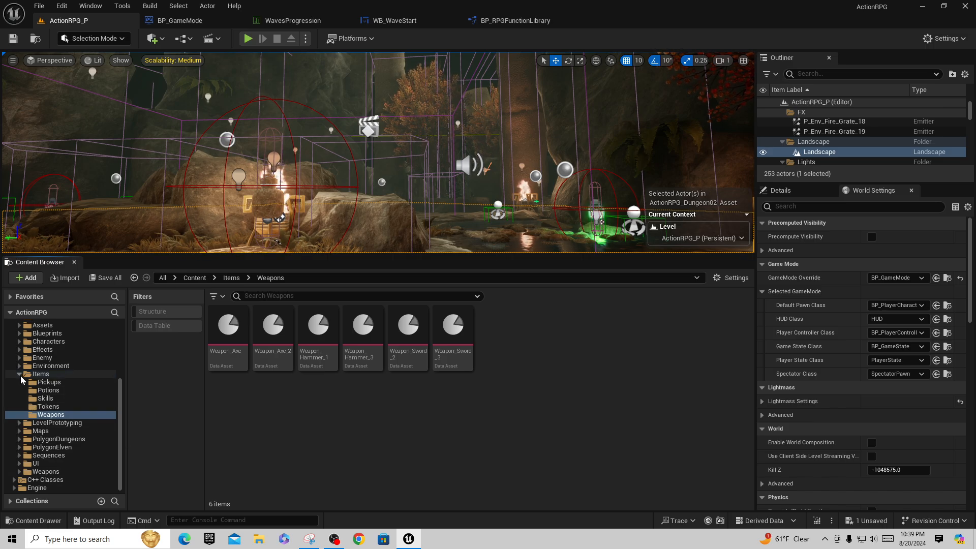
- Search the Content > Abilities folder for "GA_" and look over the gameplay ability blueprints
{"action": "scroll", "coordinate": [47, 389], "scroll_direction": "up", "scroll_amount": 5}
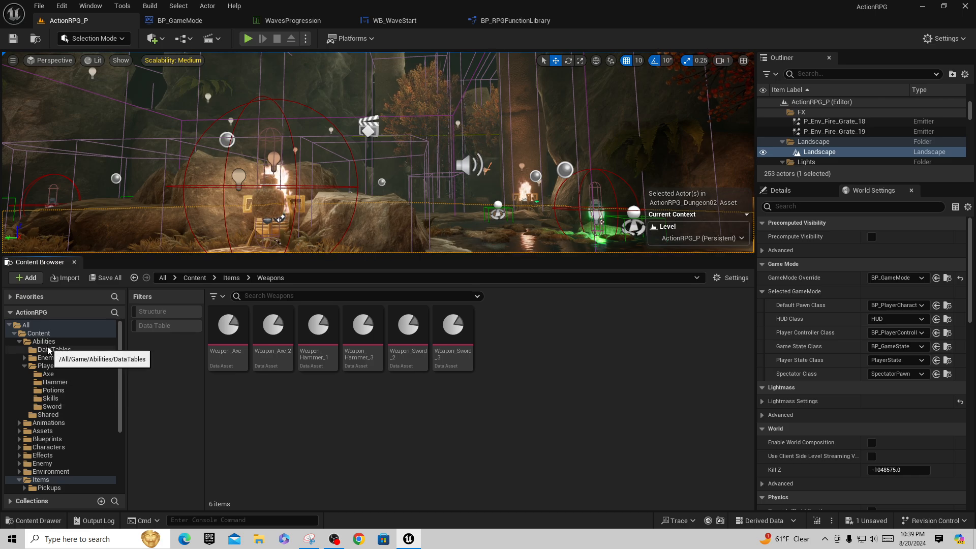
{"action": "left_click", "coordinate": [46, 366]}
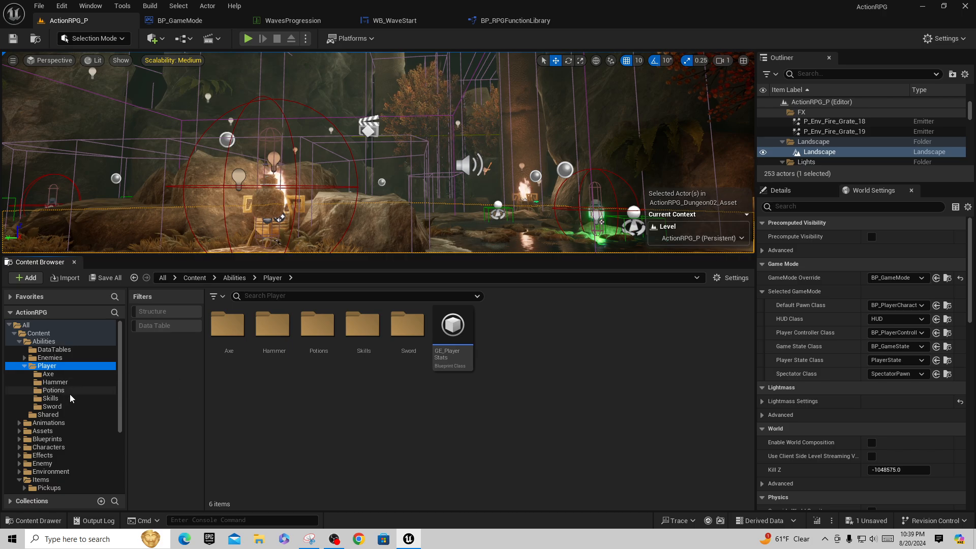
{"action": "left_click", "coordinate": [51, 344]}
{"action": "left_click", "coordinate": [270, 297]}
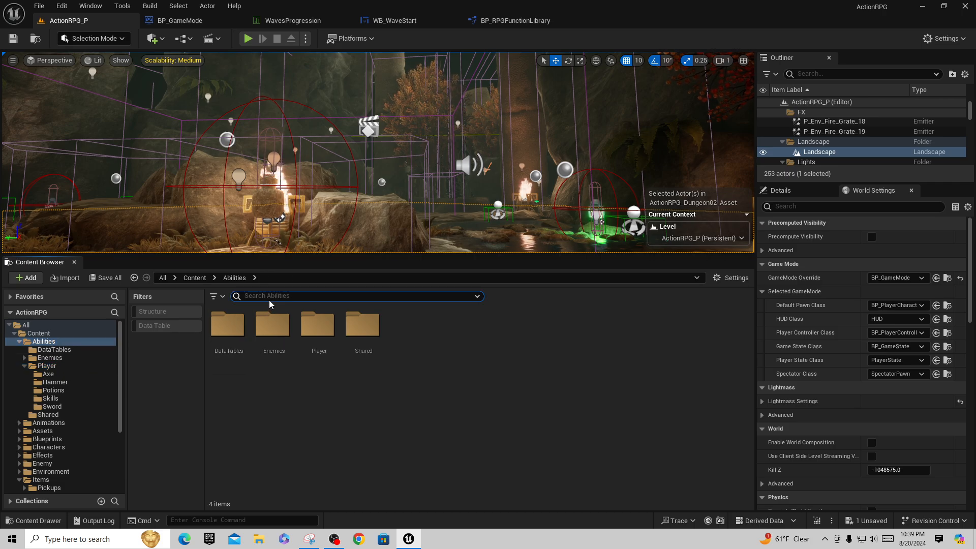
{"action": "type", "text": "GA_"}
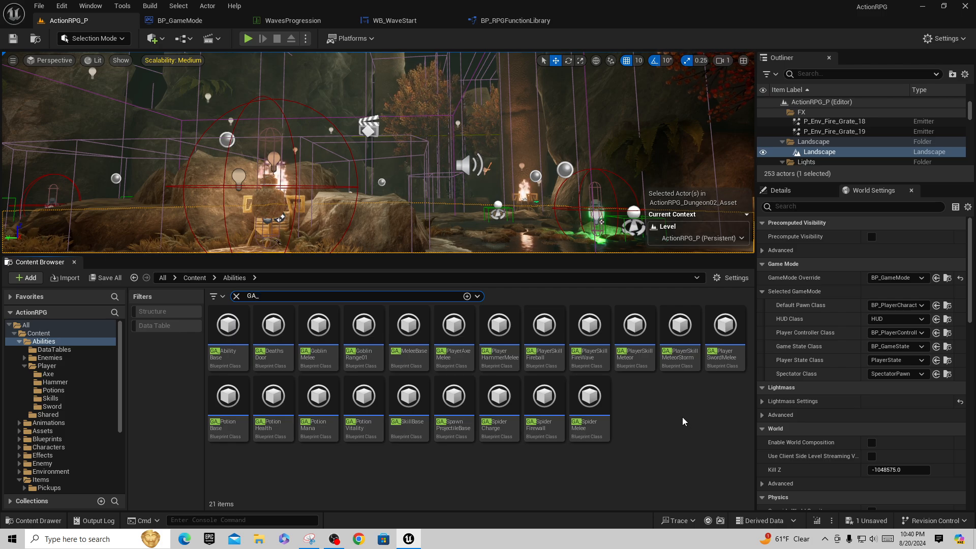
{"action": "mouse_move", "coordinate": [493, 365]}
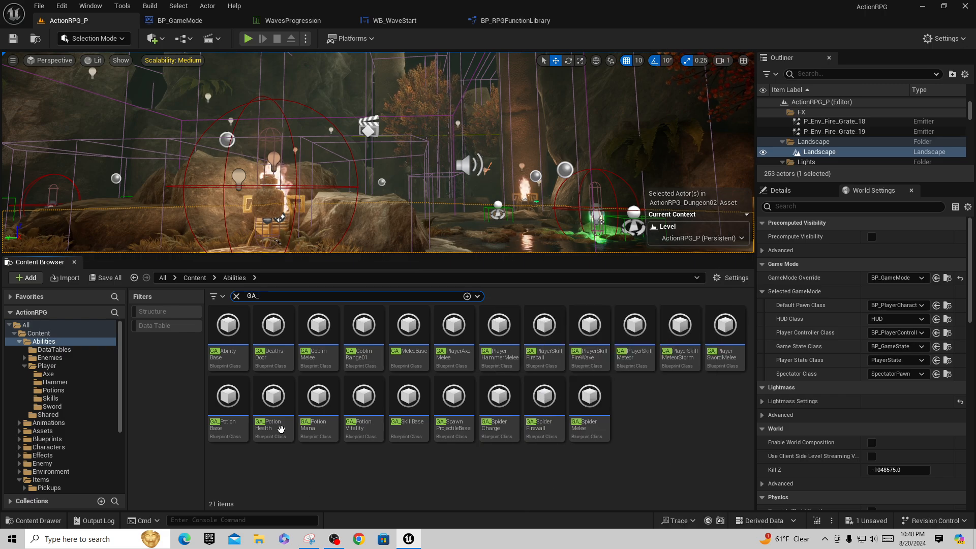
- Play the level, resume past the StartNewWave breakpoint, and open the first weapon slot's choices in the inventory
{"action": "left_click", "coordinate": [248, 38]}
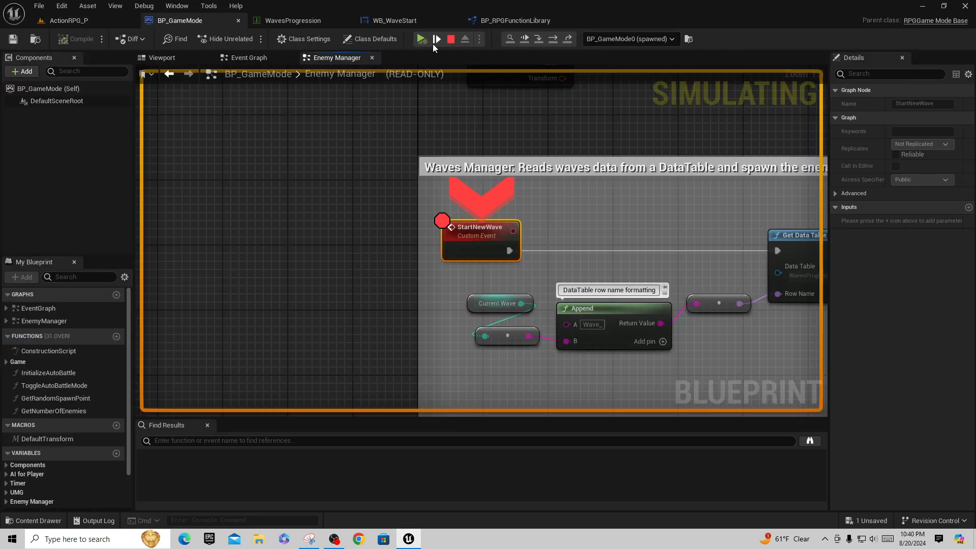
{"action": "left_click", "coordinate": [422, 39]}
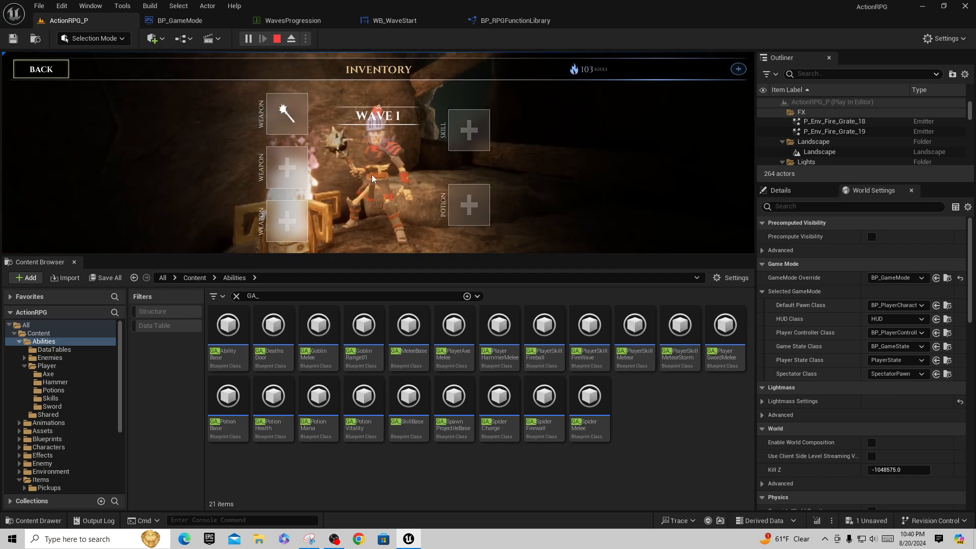
{"action": "left_click", "coordinate": [294, 107]}
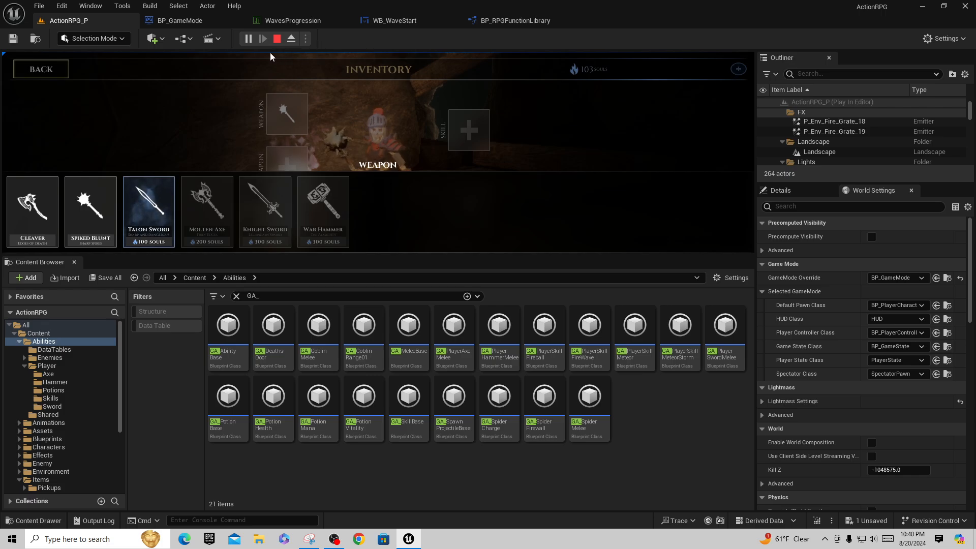
- Reopen the inventory and add more souls, examine the second weapon slot's purchasable weapons, and end the play session
{"action": "key", "text": "Escape"}
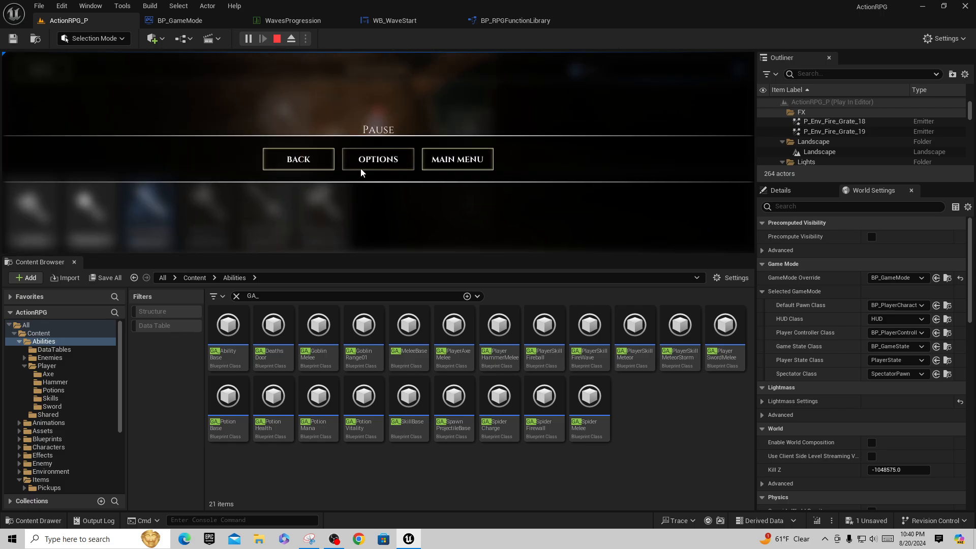
{"action": "left_click", "coordinate": [299, 160]}
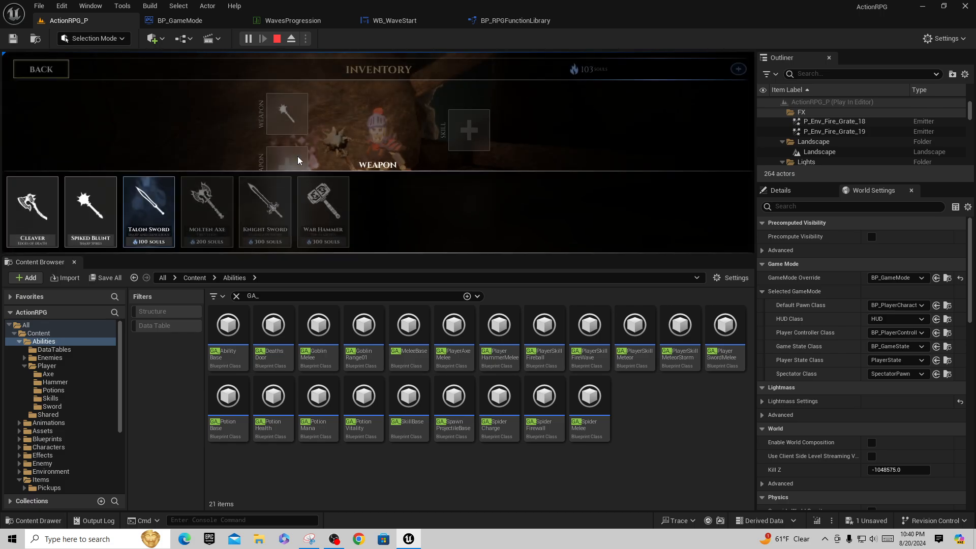
{"action": "key", "text": "i"}
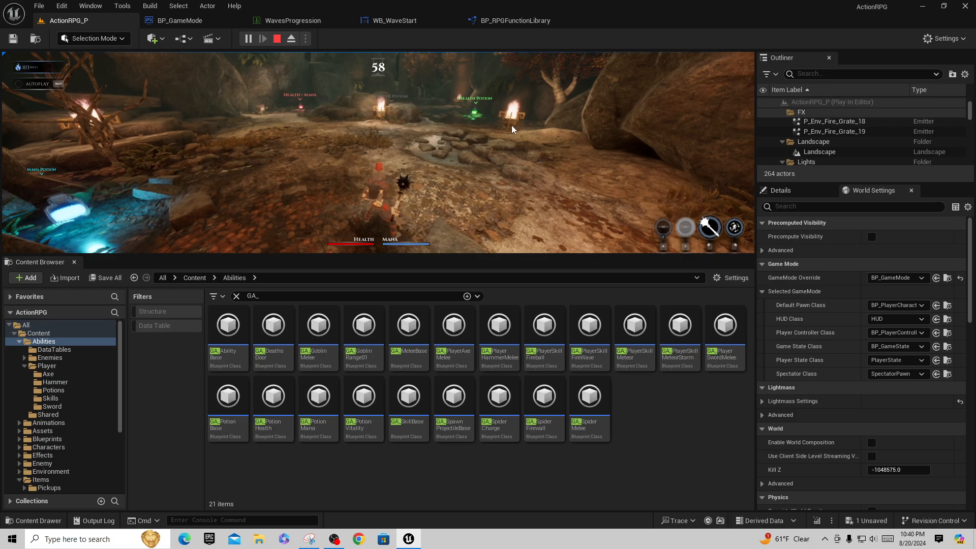
{"action": "key", "text": "i"}
{"action": "left_click", "coordinate": [738, 69]}
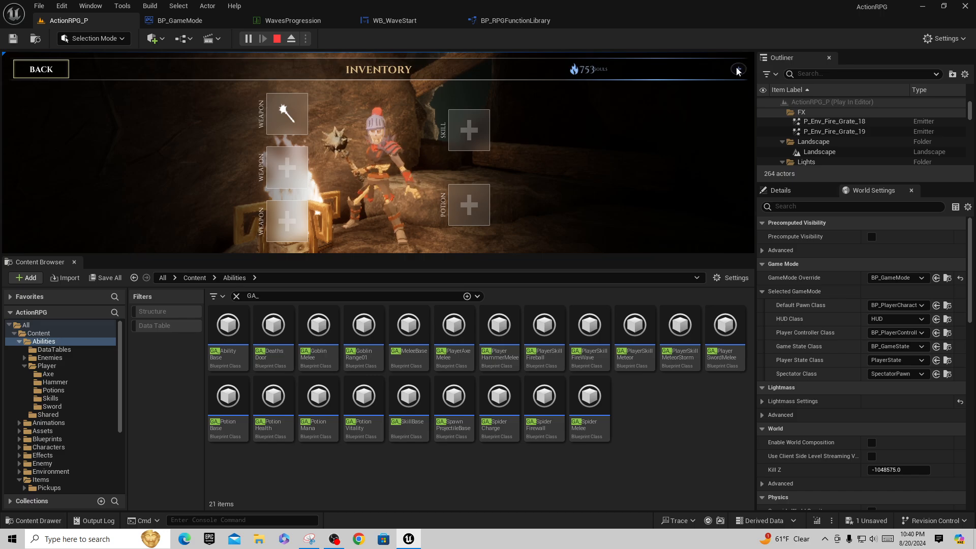
{"action": "left_click", "coordinate": [271, 167]}
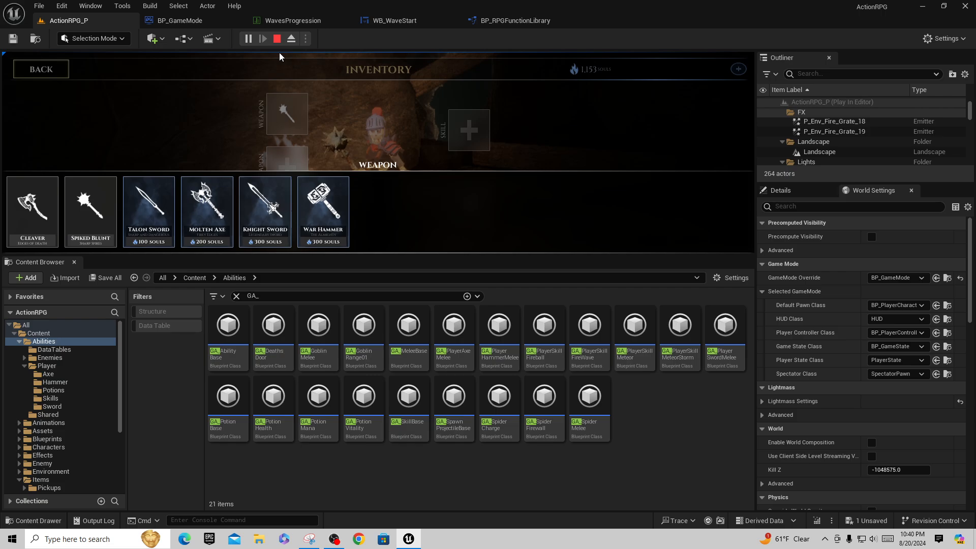
{"action": "key", "text": "Escape"}
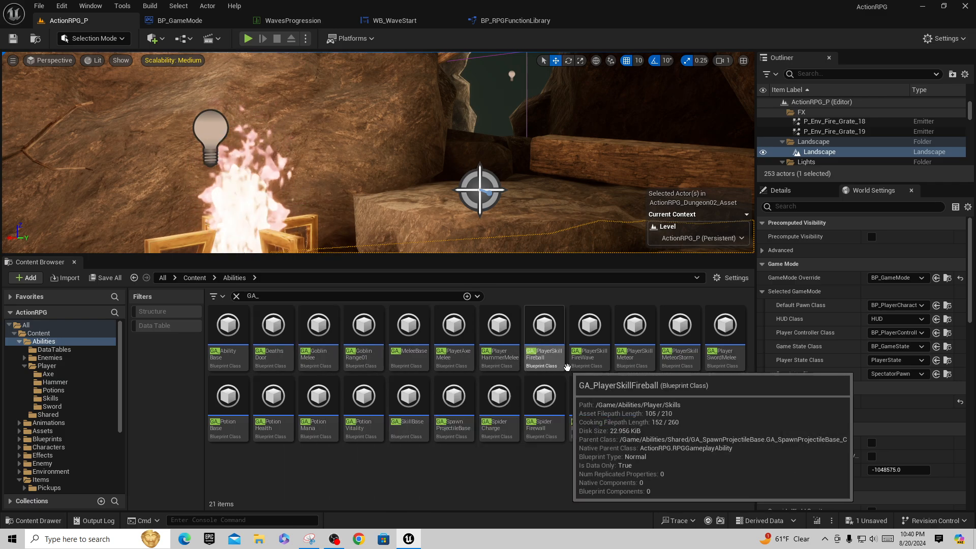
- Open the Content > Animations folder and clear the "GA_" search
{"action": "scroll", "coordinate": [69, 444], "scroll_direction": "down", "scroll_amount": 5}
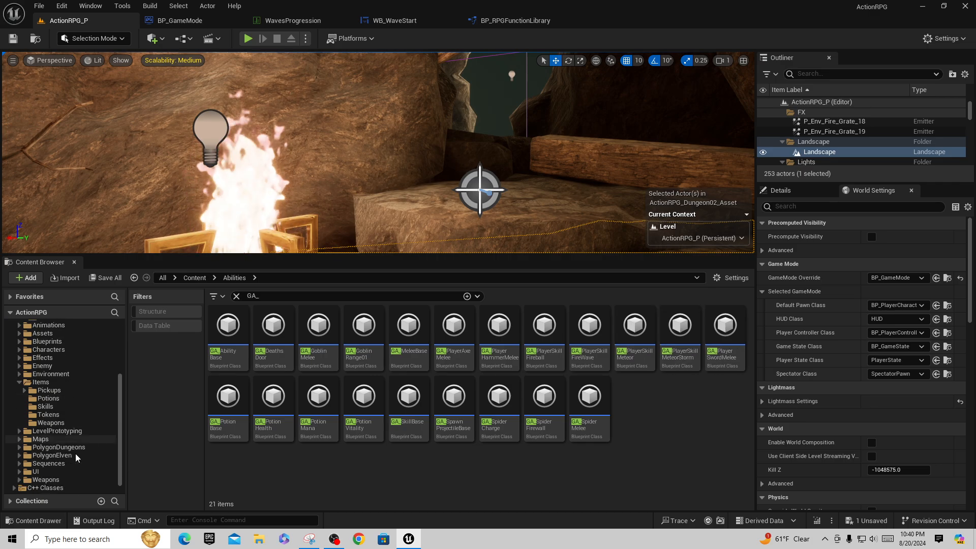
{"action": "scroll", "coordinate": [77, 458], "scroll_direction": "up", "scroll_amount": 5}
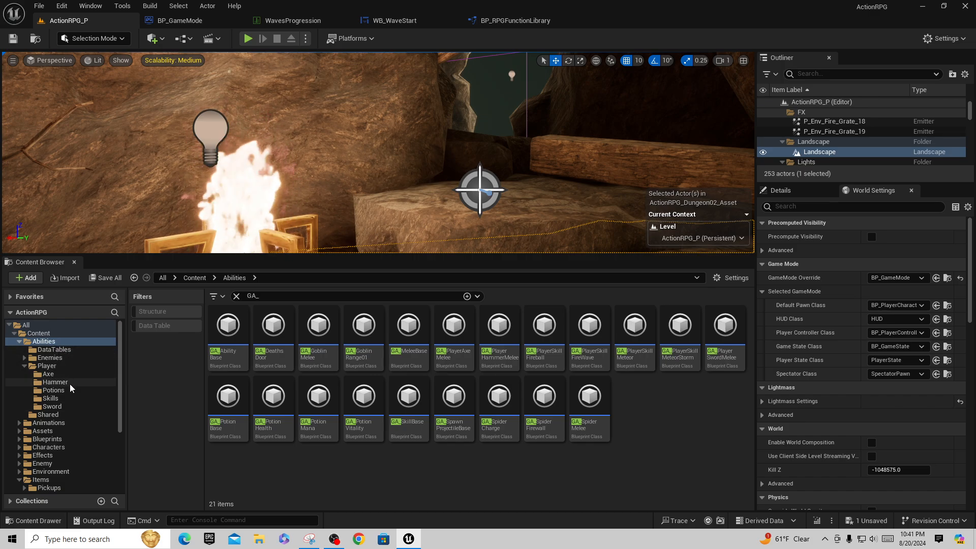
{"action": "left_click", "coordinate": [55, 425]}
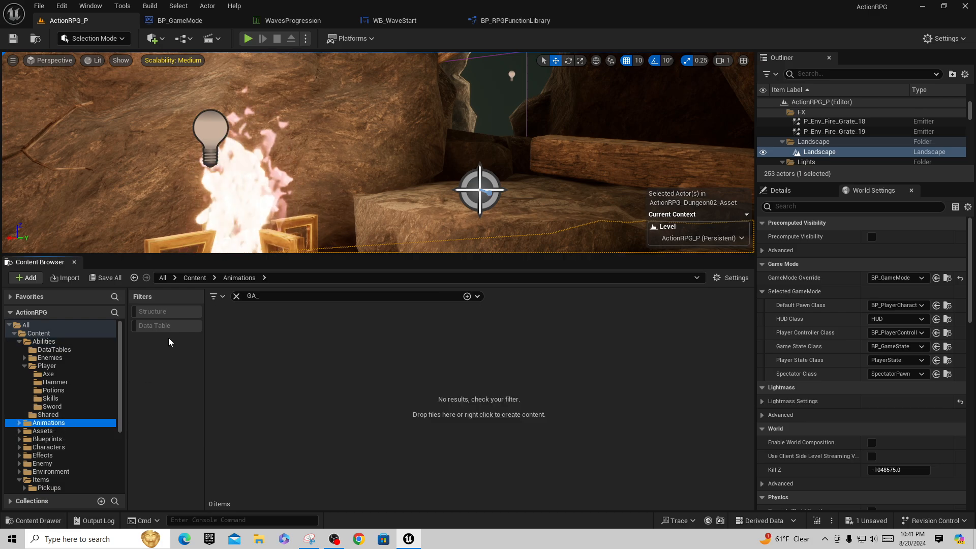
{"action": "left_click", "coordinate": [237, 298]}
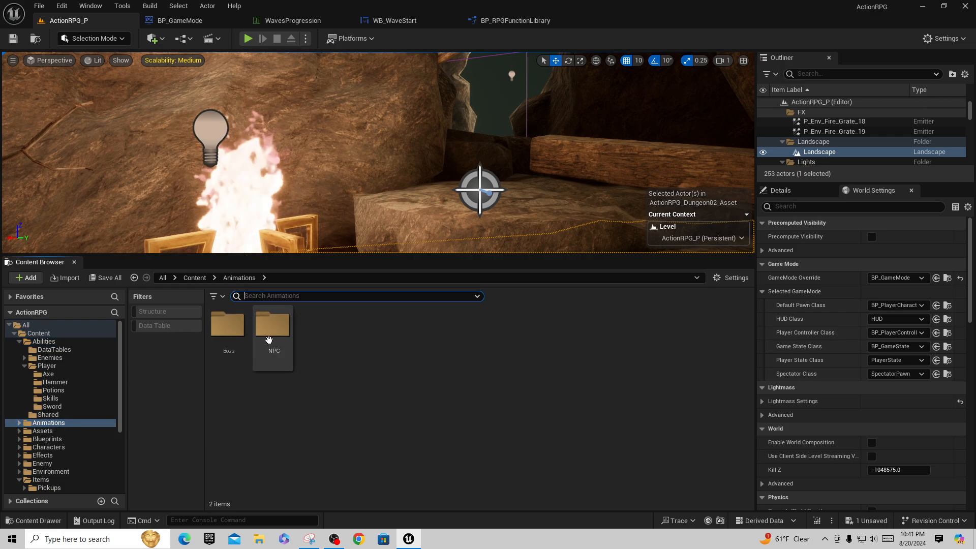
- Open Content > Characters > Animations and examine the player's montages and animation sequences
{"action": "scroll", "coordinate": [53, 444], "scroll_direction": "down", "scroll_amount": 2}
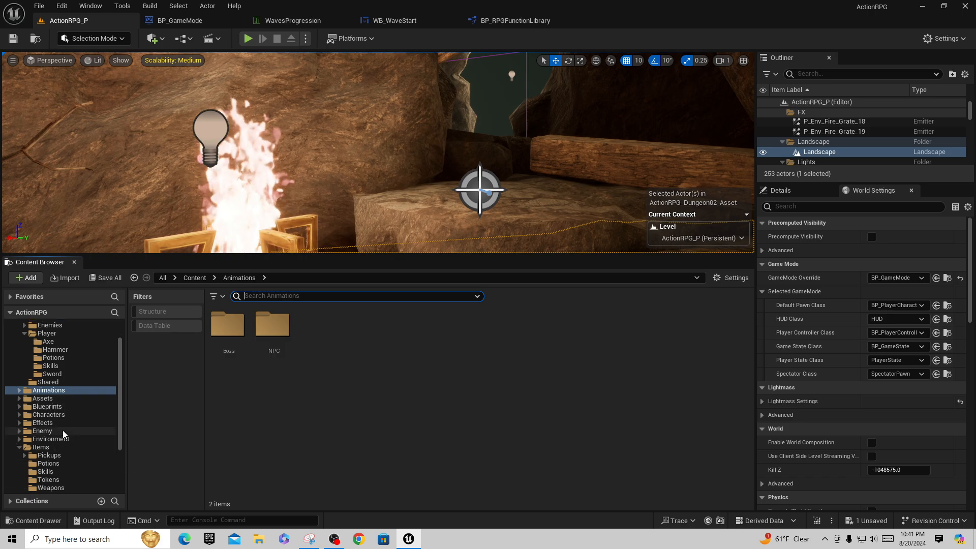
{"action": "left_click", "coordinate": [20, 415]}
{"action": "left_click", "coordinate": [71, 423]}
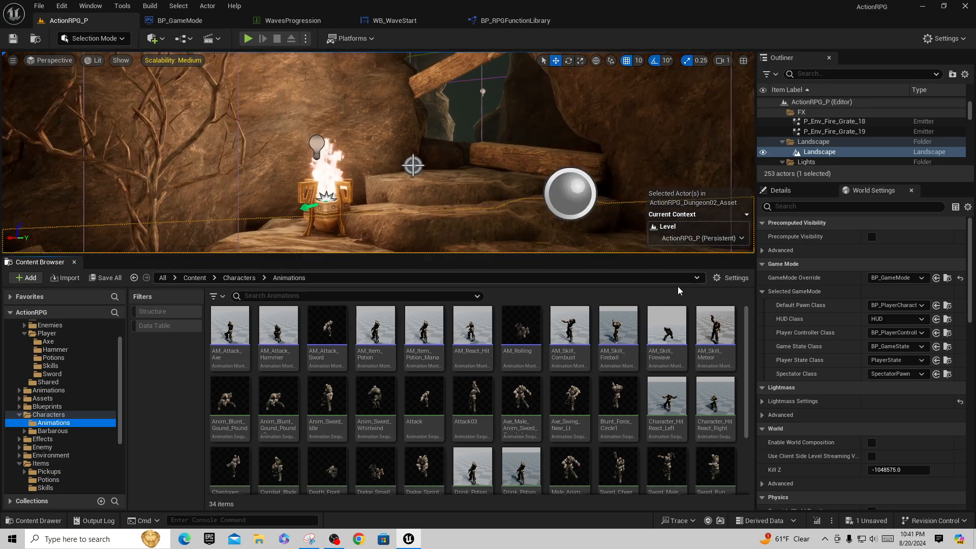
{"action": "scroll", "coordinate": [637, 349], "scroll_direction": "down", "scroll_amount": 1}
{"action": "scroll", "coordinate": [473, 447], "scroll_direction": "up", "scroll_amount": 1}
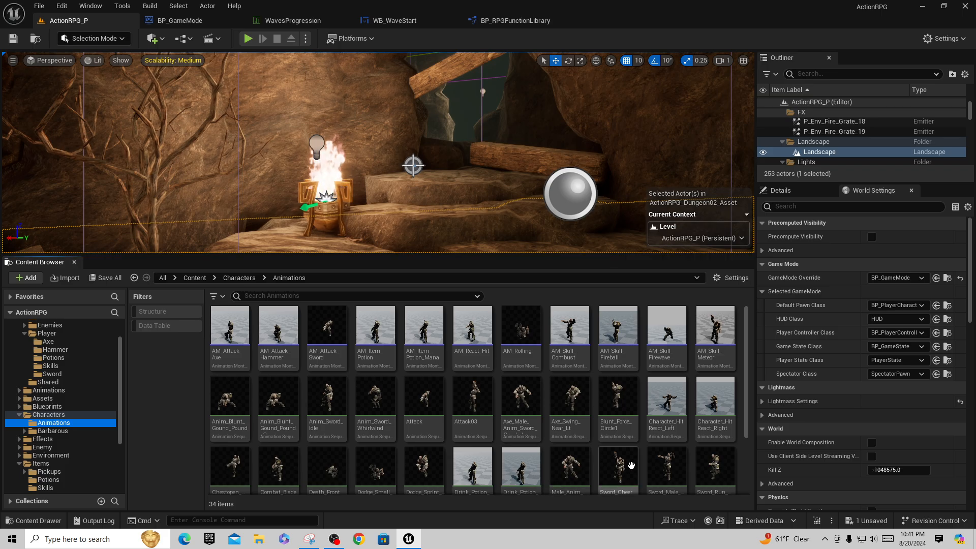
{"action": "scroll", "coordinate": [694, 435], "scroll_direction": "down", "scroll_amount": 3}
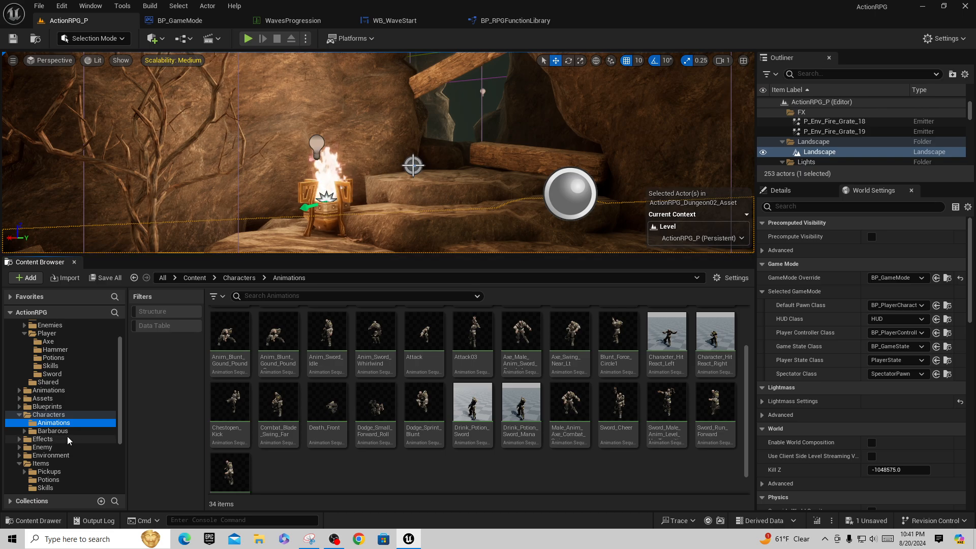
- Open the BP_Weapon_Pickup blueprint from Items > Pickups > WeaponPickups
{"action": "left_click", "coordinate": [47, 472]}
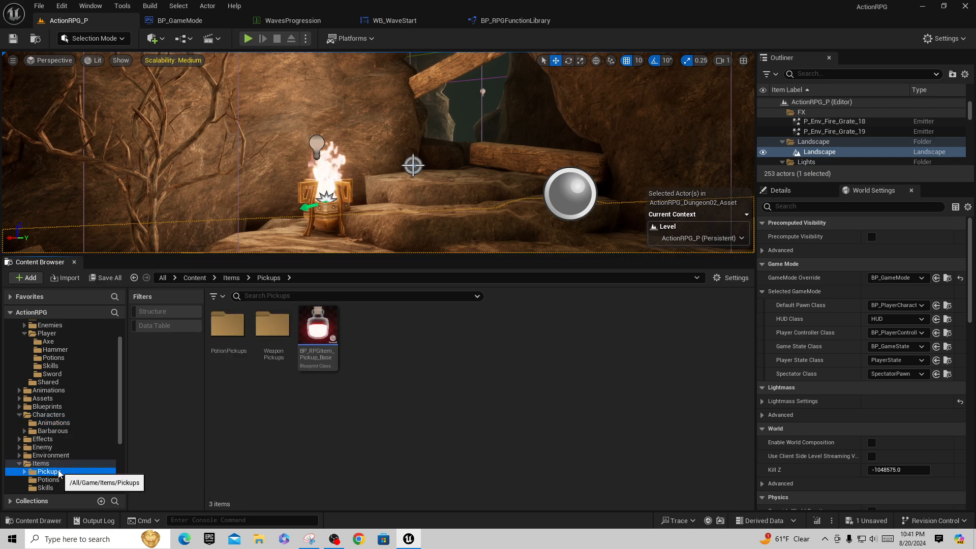
{"action": "left_click", "coordinate": [264, 330]}
{"action": "double_click", "coordinate": [264, 330]}
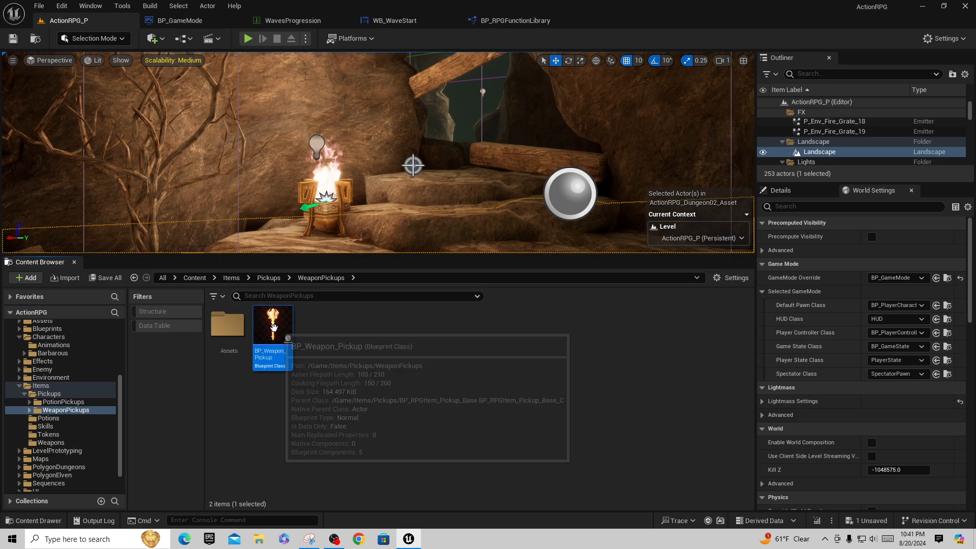
{"action": "double_click", "coordinate": [273, 346]}
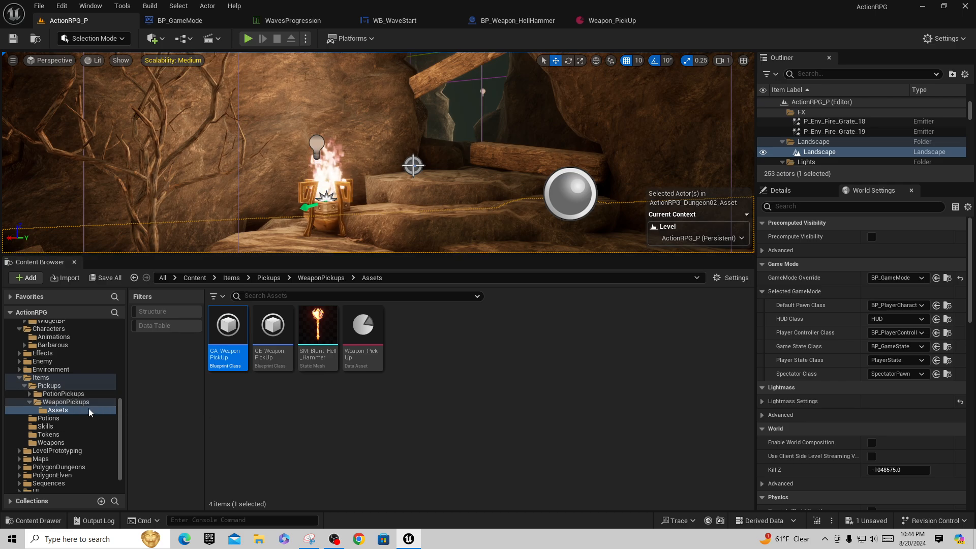
- Open the Weapon_PickUp data asset and locate its granted ability, GA_WeaponPickUp, in the Content Browser
{"action": "mouse_move", "coordinate": [327, 324]}
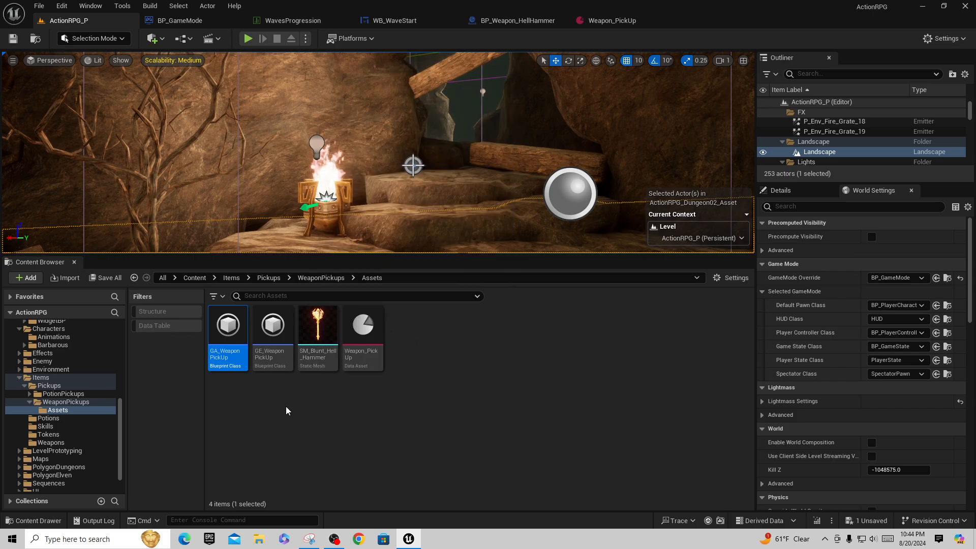
{"action": "double_click", "coordinate": [363, 331]}
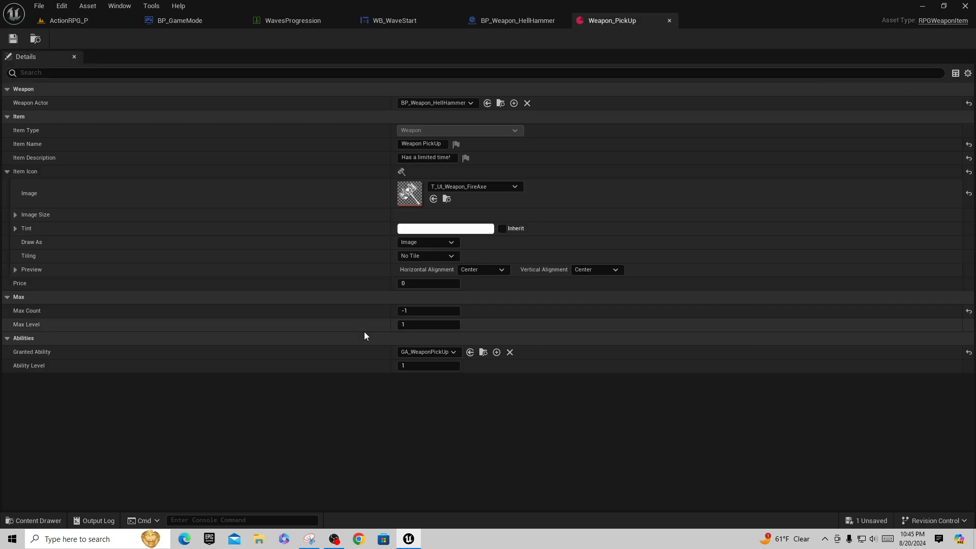
{"action": "left_click", "coordinate": [483, 353]}
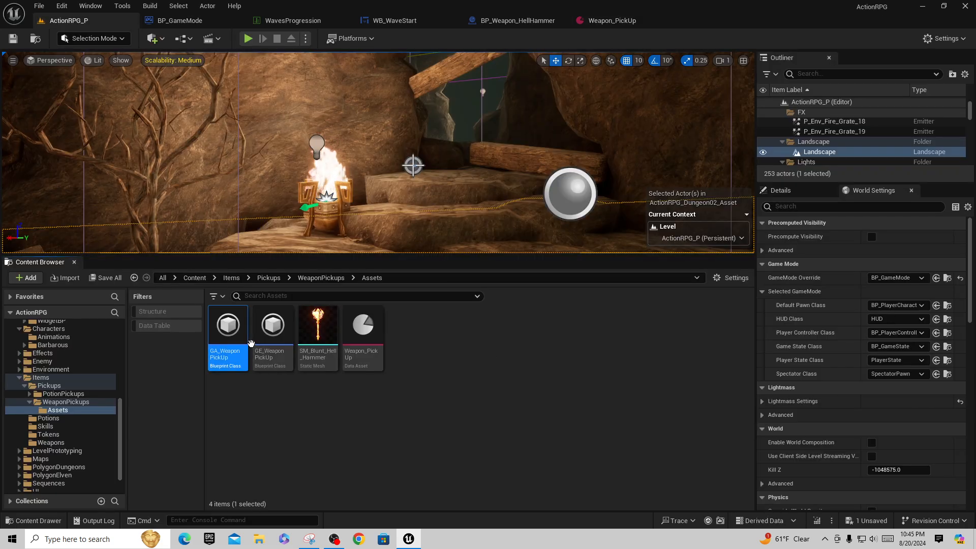
- Open the GA_WeaponPickUp ability and view the AM_Attack_Sword montage assigned to it
{"action": "double_click", "coordinate": [229, 330]}
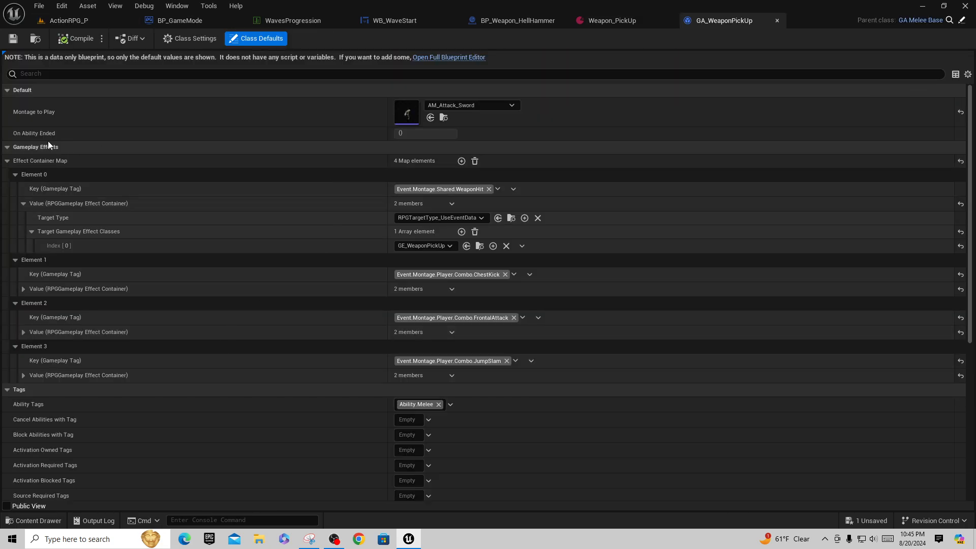
{"action": "double_click", "coordinate": [409, 119]}
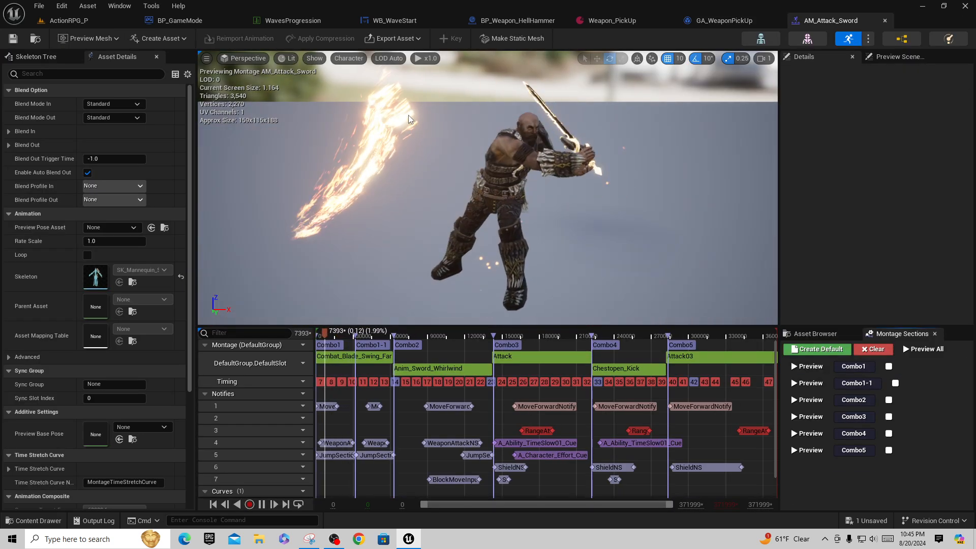
- Close the montage editor, set GA_WeaponPickUp's Montage to Play to the other AM_Attack_Sword listed above the current one, and save the ability
{"action": "left_click", "coordinate": [886, 20]}
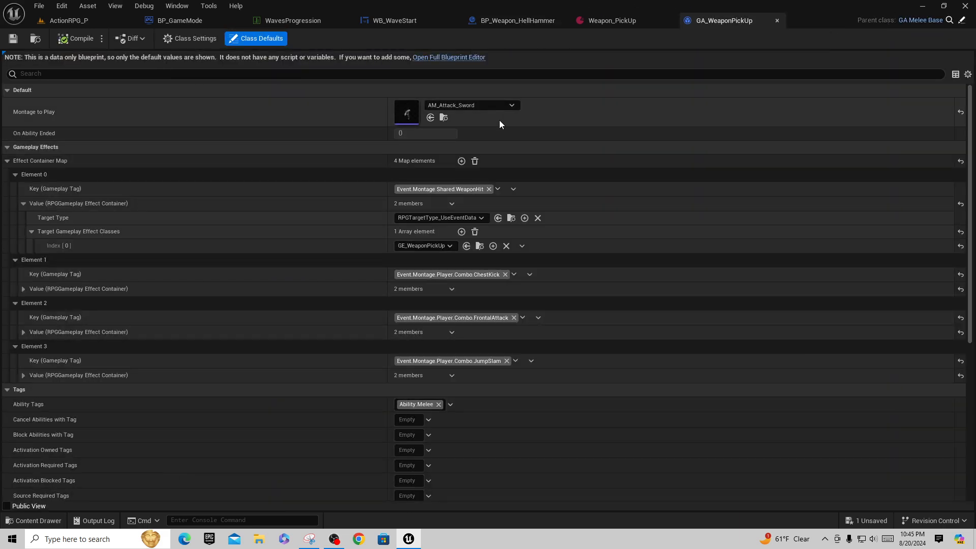
{"action": "left_click", "coordinate": [512, 105]}
{"action": "scroll", "coordinate": [545, 255], "scroll_direction": "down", "scroll_amount": 2}
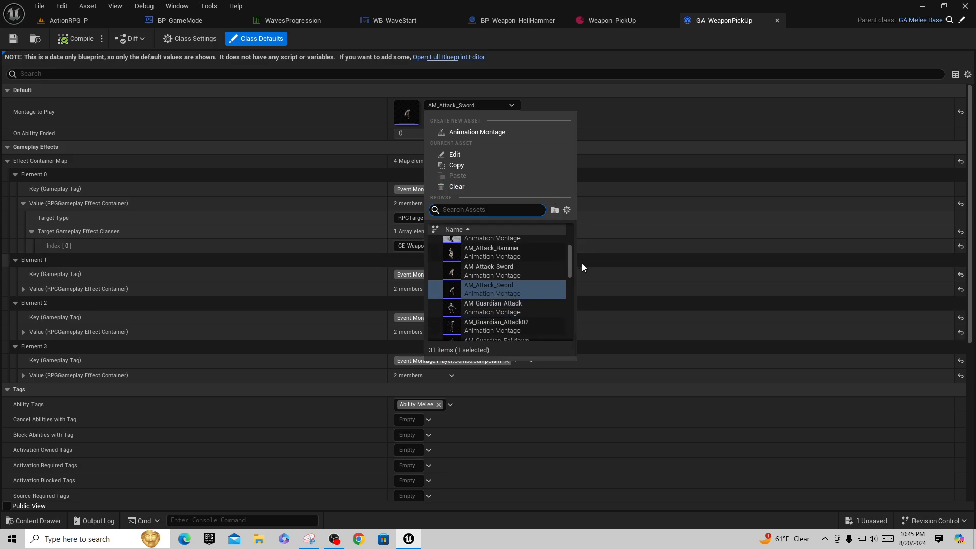
{"action": "left_click", "coordinate": [481, 271]}
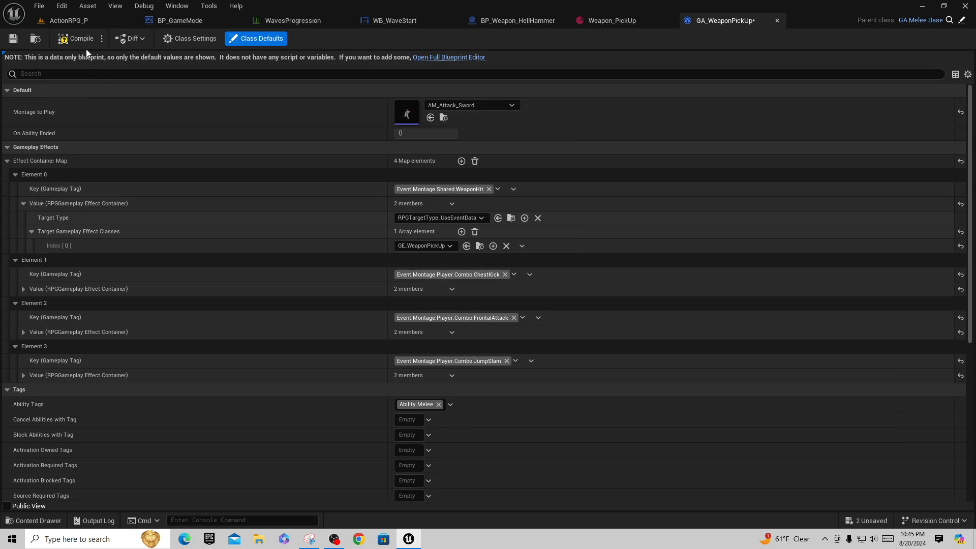
{"action": "left_click", "coordinate": [12, 38]}
- Playtest the ActionRPG_P level, resume past the StartNewWave breakpoint and take control of the character
{"action": "left_click", "coordinate": [69, 21]}
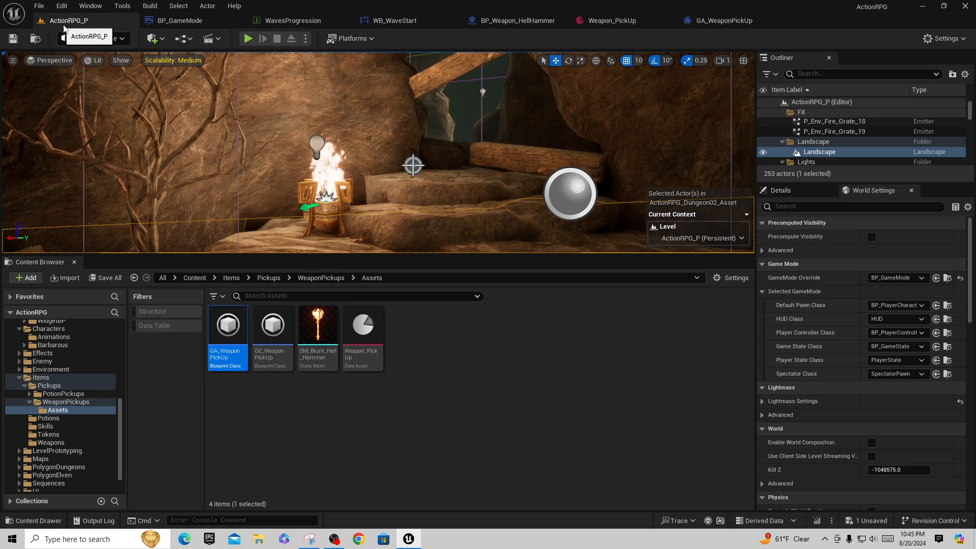
{"action": "left_click", "coordinate": [249, 38]}
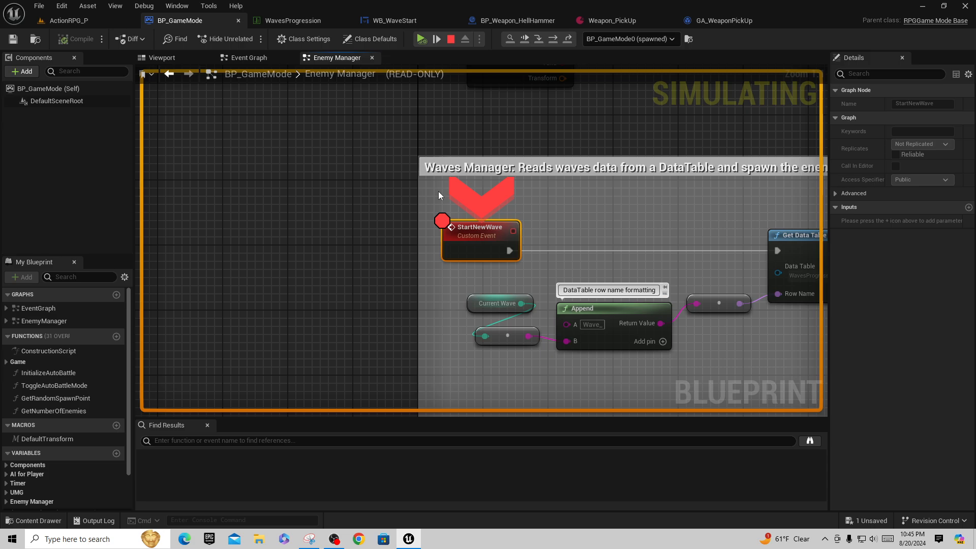
{"action": "left_click", "coordinate": [421, 39]}
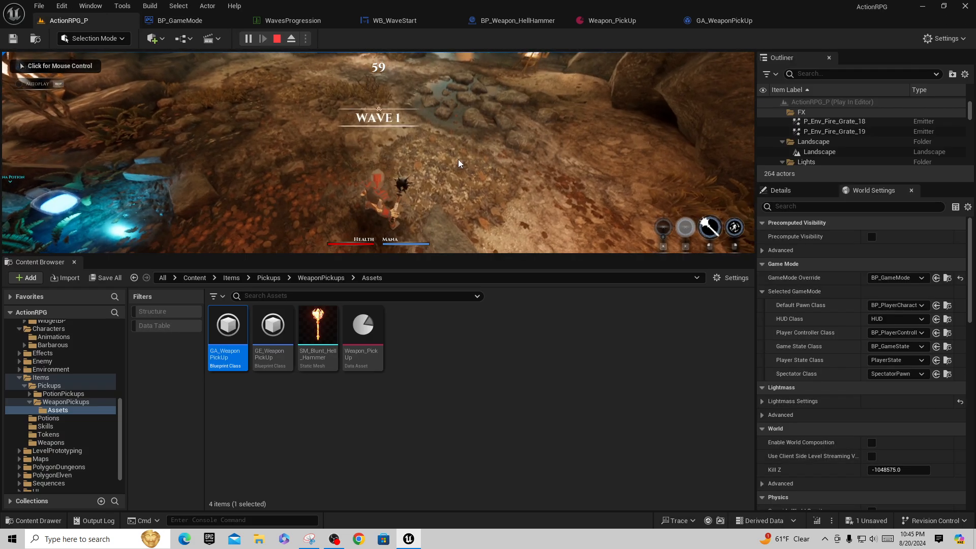
{"action": "left_click", "coordinate": [462, 152]}
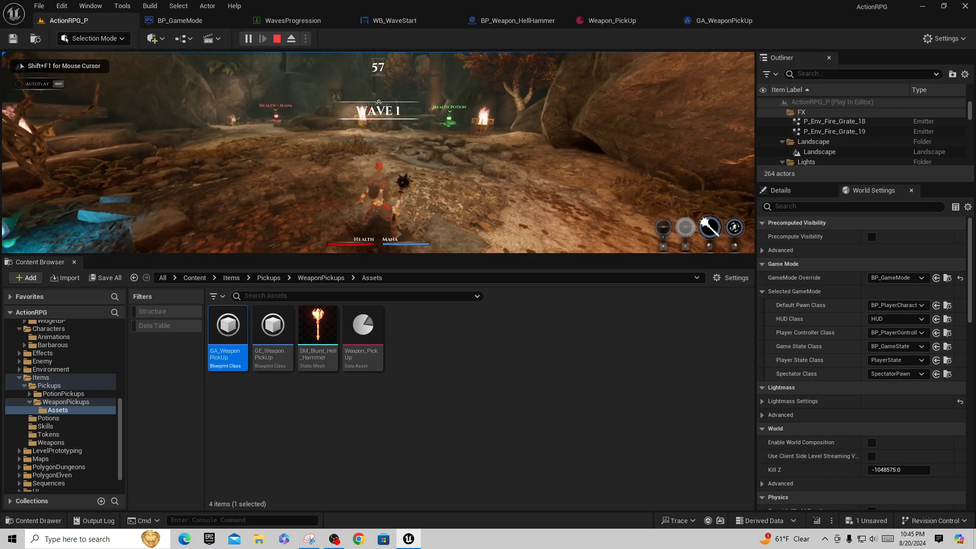
- Move the character through the dungeon to try out its weapon attacks, and end the play session
{"action": "key", "text": "w"}
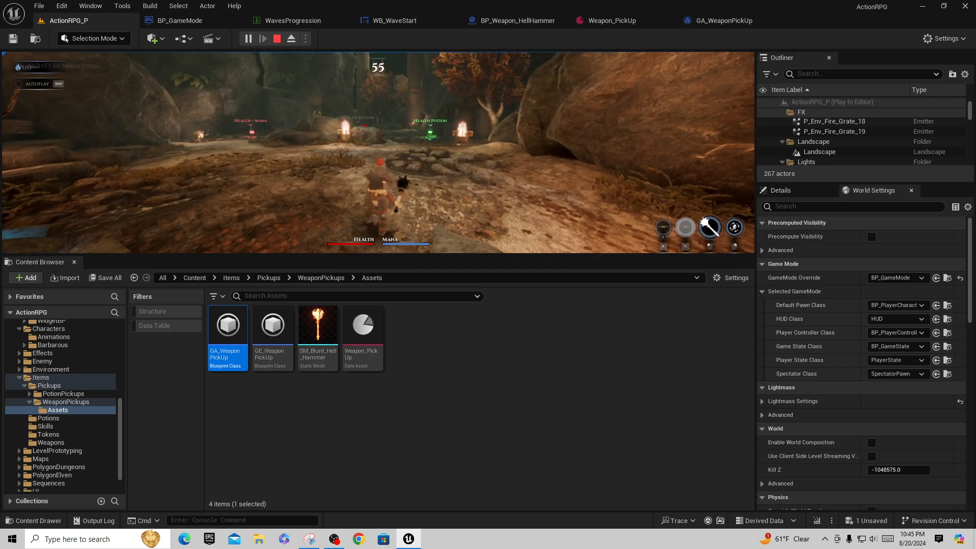
{"action": "key", "text": "w"}
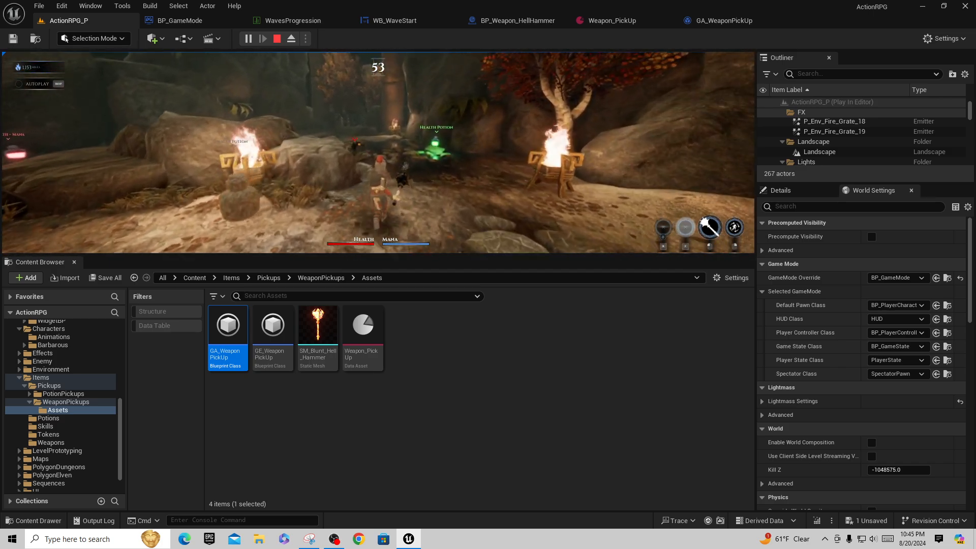
{"action": "key", "text": "s"}
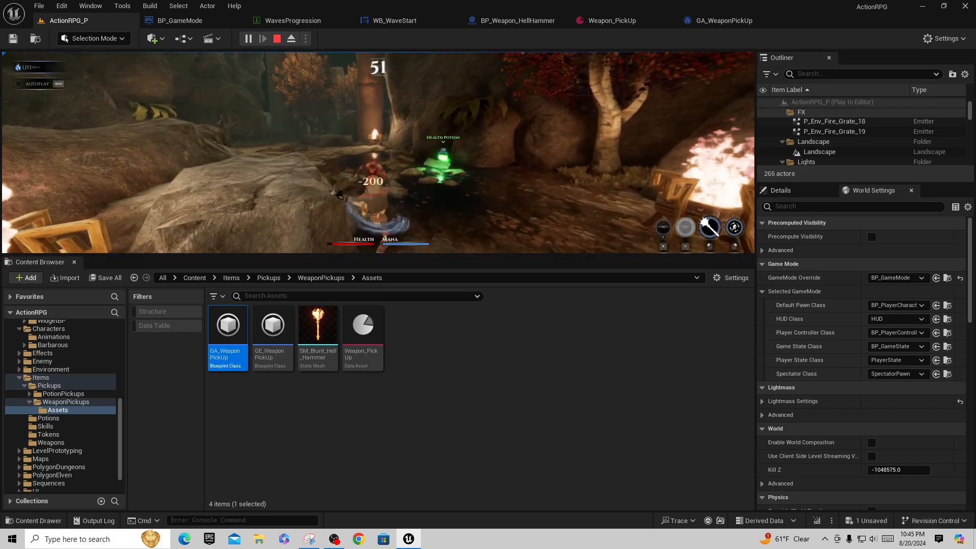
{"action": "key", "text": "w"}
{"action": "key", "text": "w"}
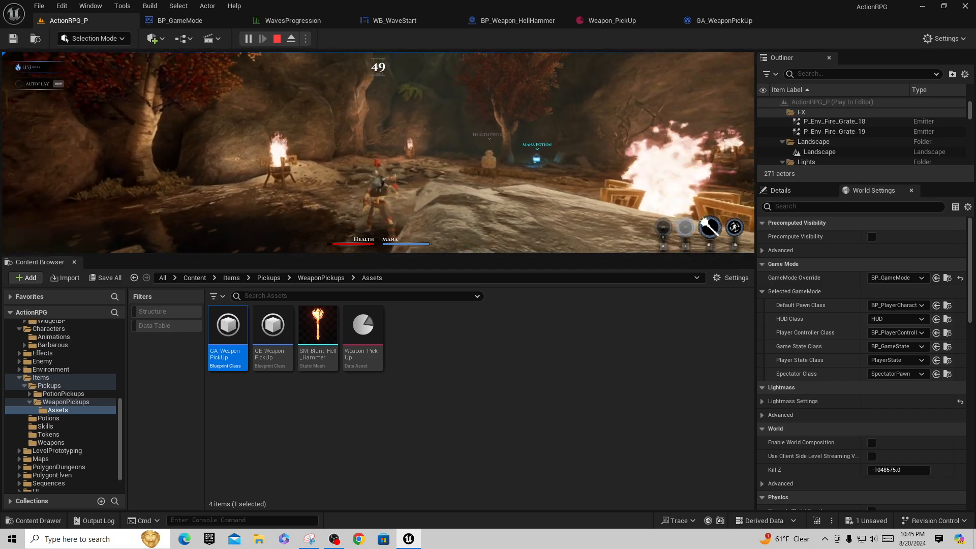
{"action": "key", "text": "s"}
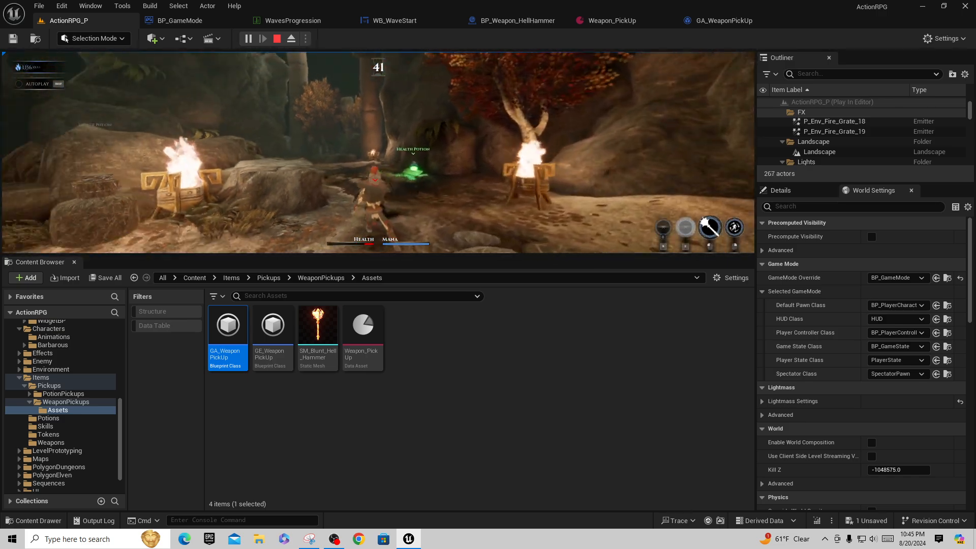
{"action": "key", "text": "w"}
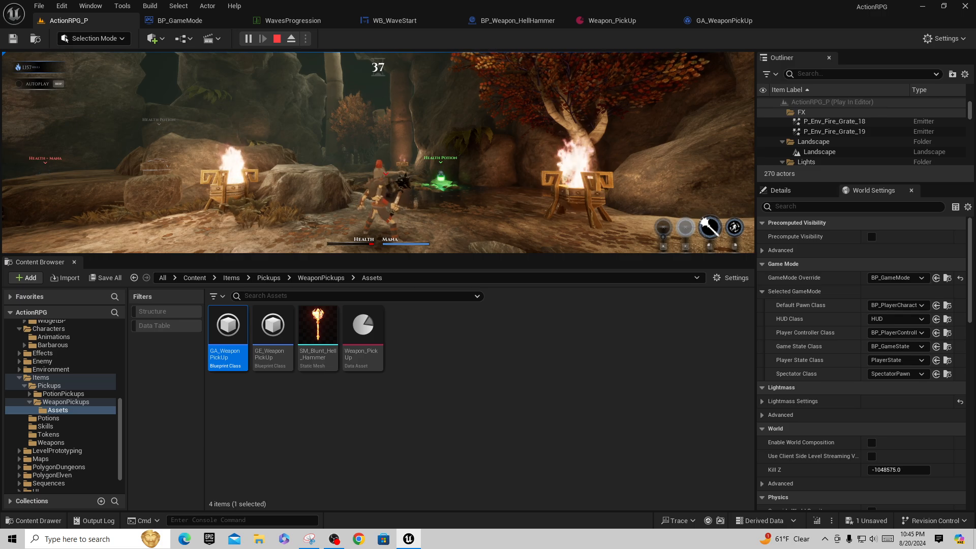
{"action": "key", "text": "a"}
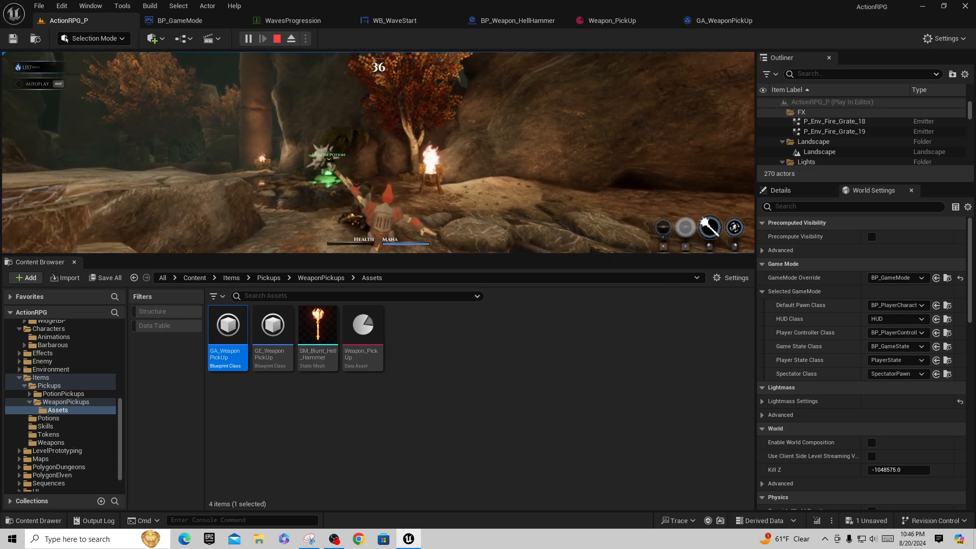
{"action": "key", "text": "Escape"}
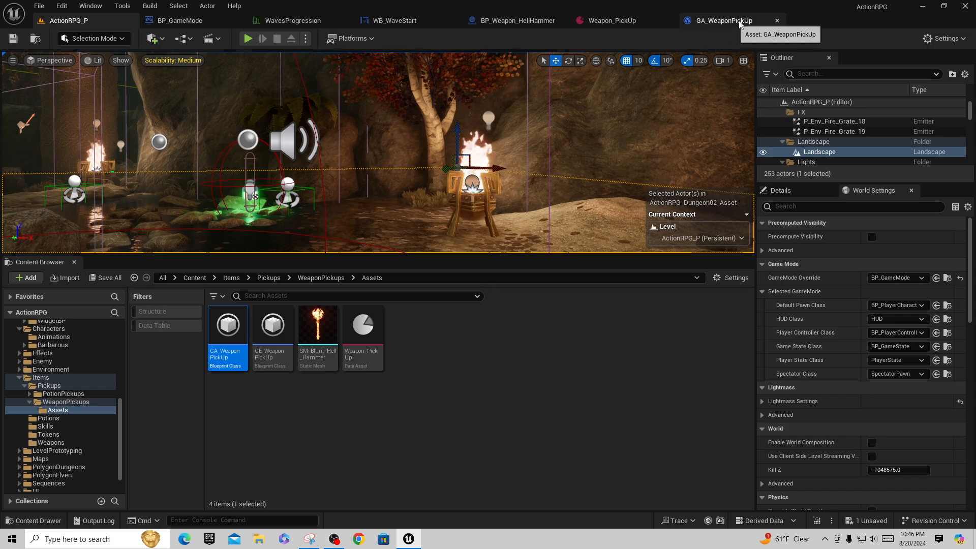
- Close the GA_WeaponPickUp, Weapon_PickUp and BP_Weapon_HellHammer editors
{"action": "left_click", "coordinate": [777, 21]}
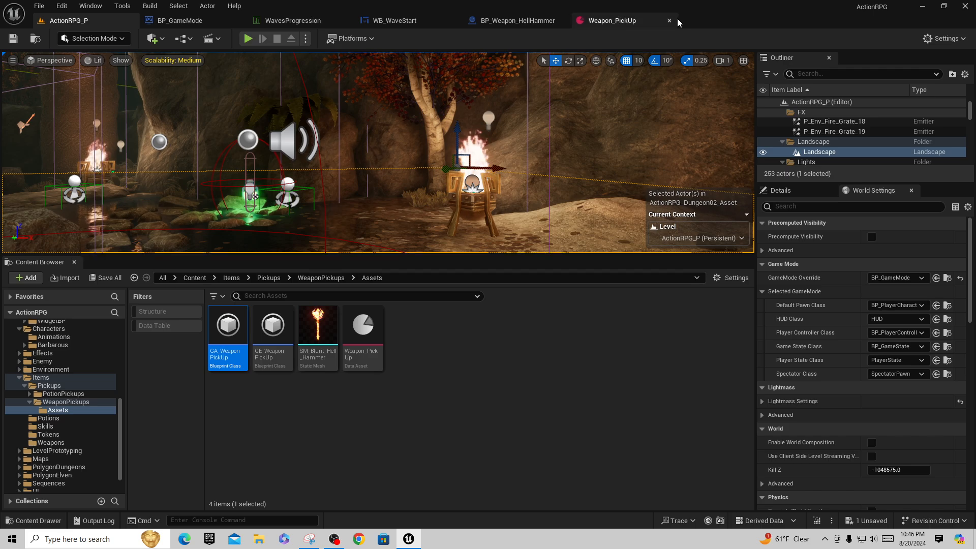
{"action": "left_click", "coordinate": [669, 21]}
{"action": "left_click", "coordinate": [525, 19]}
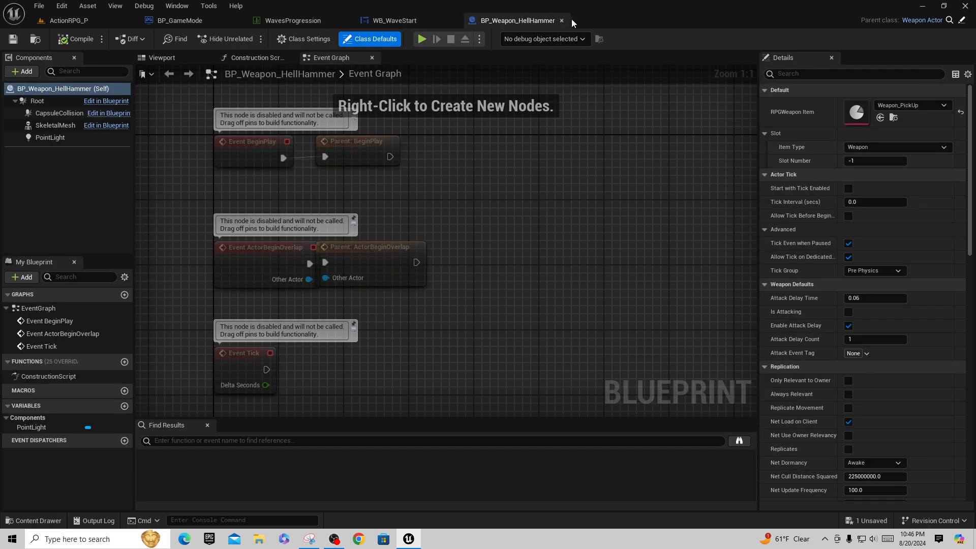
{"action": "left_click", "coordinate": [562, 20]}
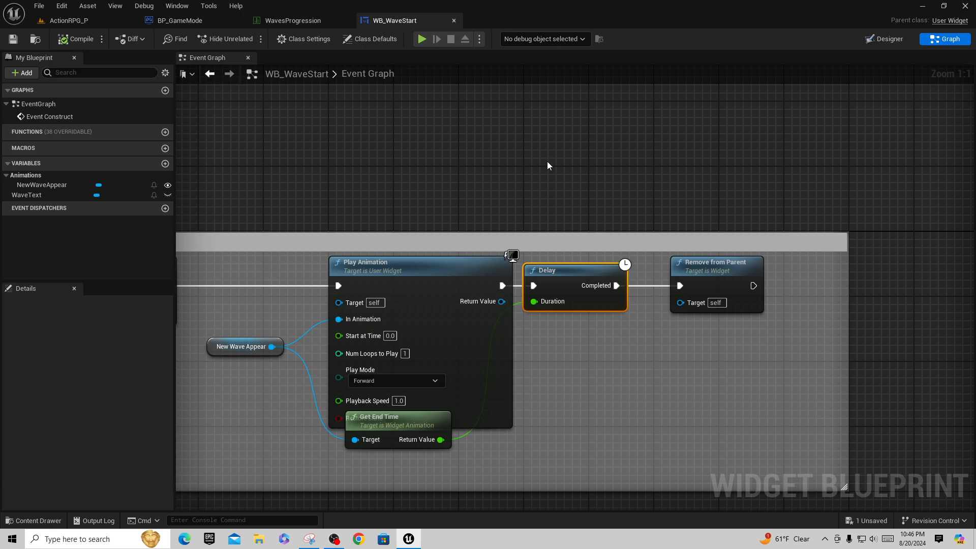
- Examine the WB_WaveStart event graph around the SetText, Play Animation, Delay and Remove from Parent nodes
{"action": "scroll", "coordinate": [547, 161], "scroll_direction": "down", "scroll_amount": 1}
{"action": "right_click_drag", "start_coordinate": [462, 148], "coordinate": [488, 110]}
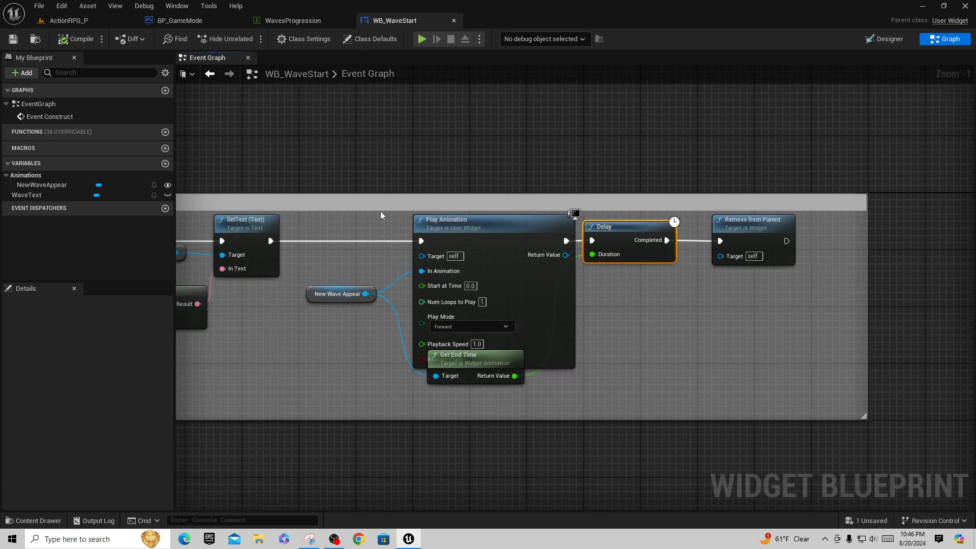
{"action": "mouse_move", "coordinate": [351, 176]}
{"action": "right_mouse_down"}
{"action": "mouse_move", "coordinate": [645, 168]}
{"action": "mouse_move", "coordinate": [629, 157]}
{"action": "right_mouse_up"}
{"action": "right_click_drag", "start_coordinate": [482, 131], "coordinate": [390, 402]}
- Review the enemy spawn groups of Wave_3, Wave_4 and Wave_5 in the WavesProgression data table
{"action": "left_click", "coordinate": [291, 21]}
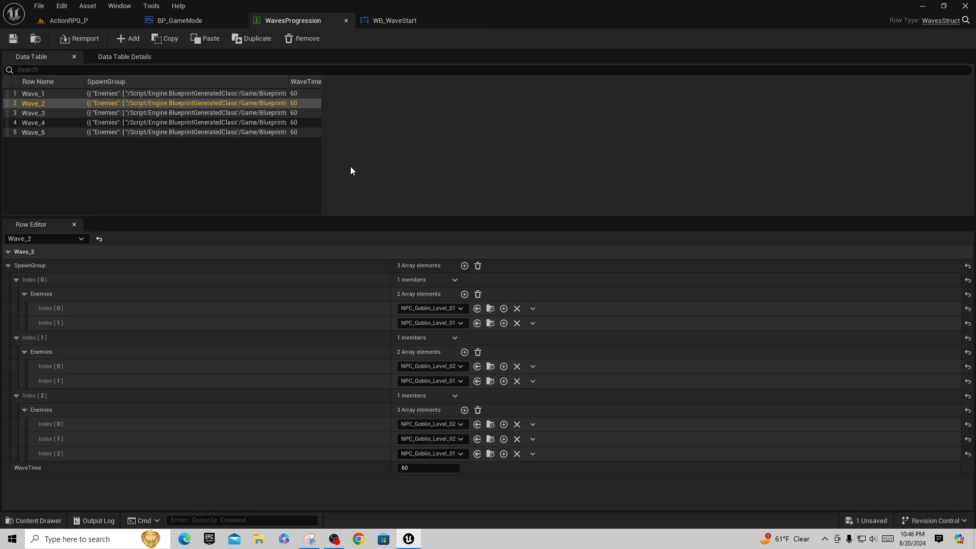
{"action": "left_click", "coordinate": [33, 114]}
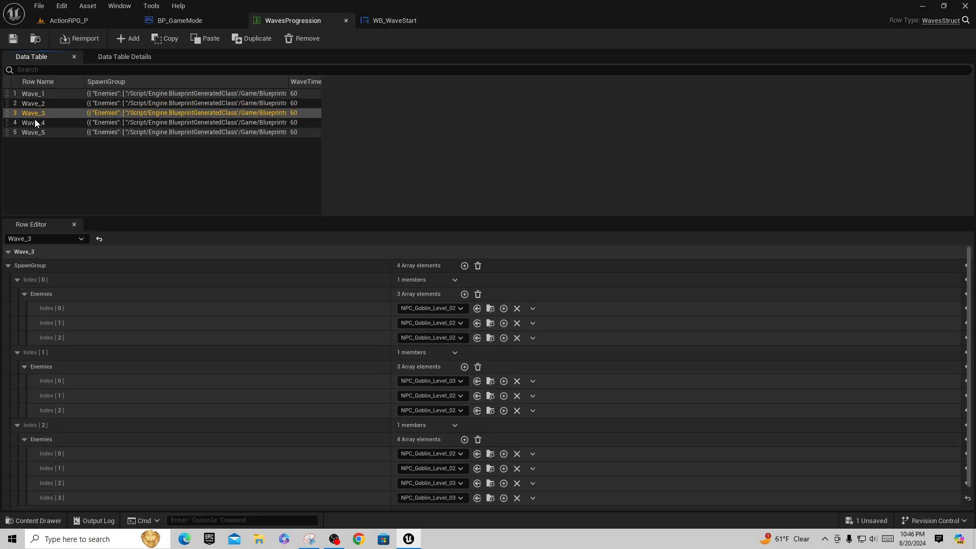
{"action": "left_click", "coordinate": [37, 125]}
{"action": "left_click", "coordinate": [41, 132]}
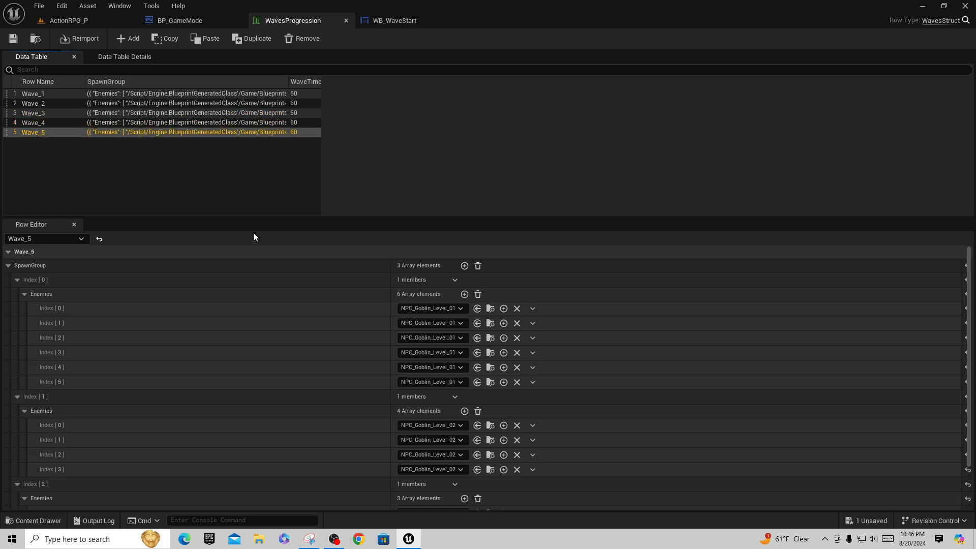
- Trace the CheckCurrentWave logic in BP_GameMode's Enemy Manager graph through to the node that increments Current Wave
{"action": "left_click", "coordinate": [180, 23]}
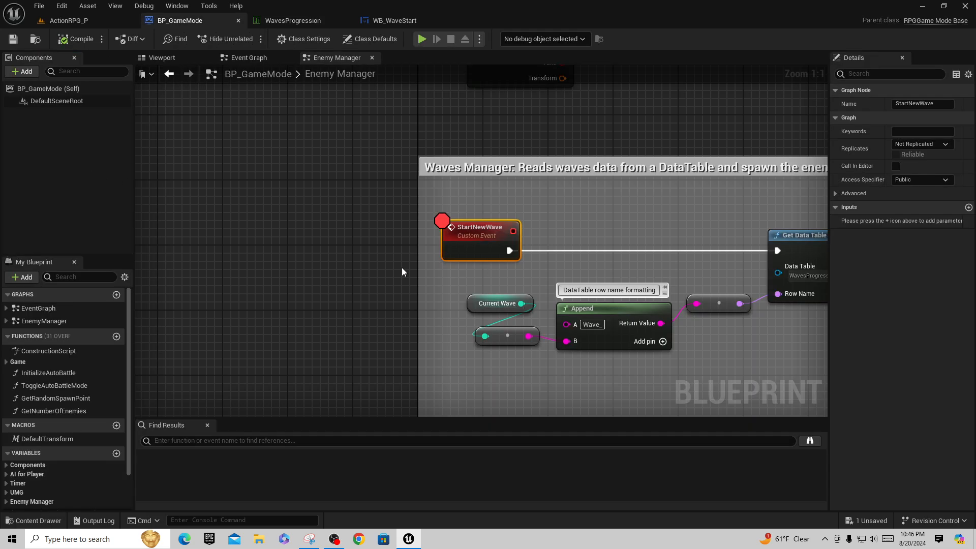
{"action": "scroll", "coordinate": [326, 264], "scroll_direction": "down", "scroll_amount": 3}
{"action": "scroll", "coordinate": [421, 259], "scroll_direction": "up", "scroll_amount": 2}
{"action": "right_click_drag", "start_coordinate": [428, 312], "coordinate": [240, 65]}
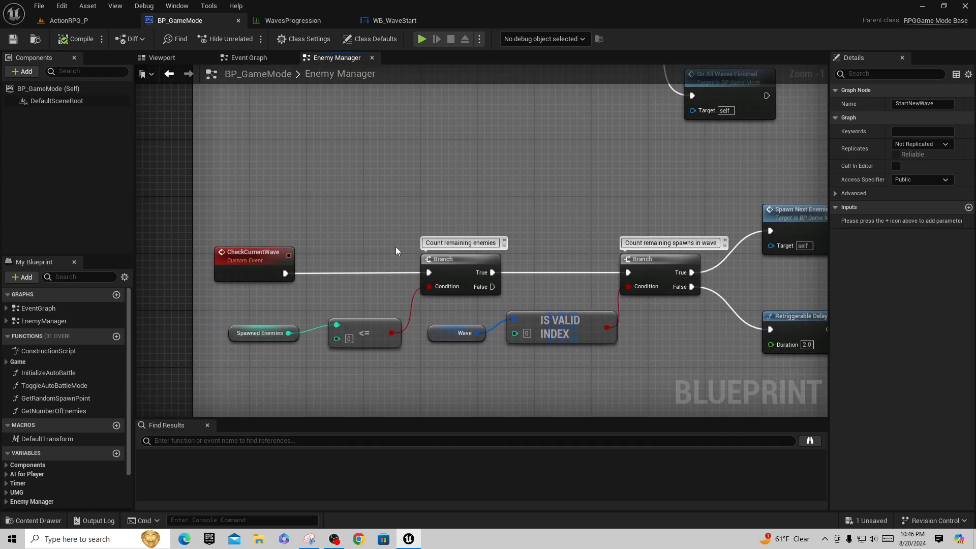
{"action": "scroll", "coordinate": [395, 247], "scroll_direction": "down", "scroll_amount": 2}
{"action": "right_click_drag", "start_coordinate": [508, 313], "coordinate": [393, 268]}
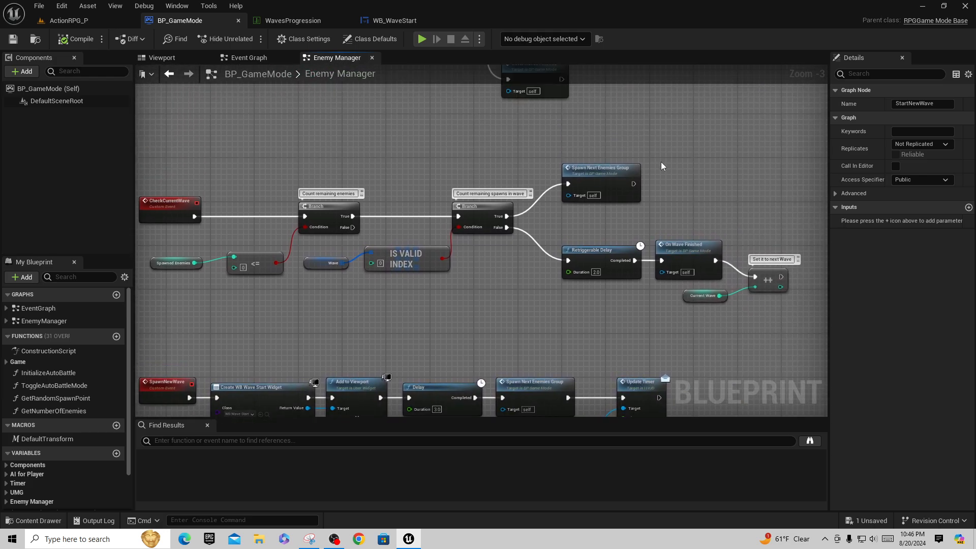
{"action": "scroll", "coordinate": [549, 242], "scroll_direction": "up", "scroll_amount": 4}
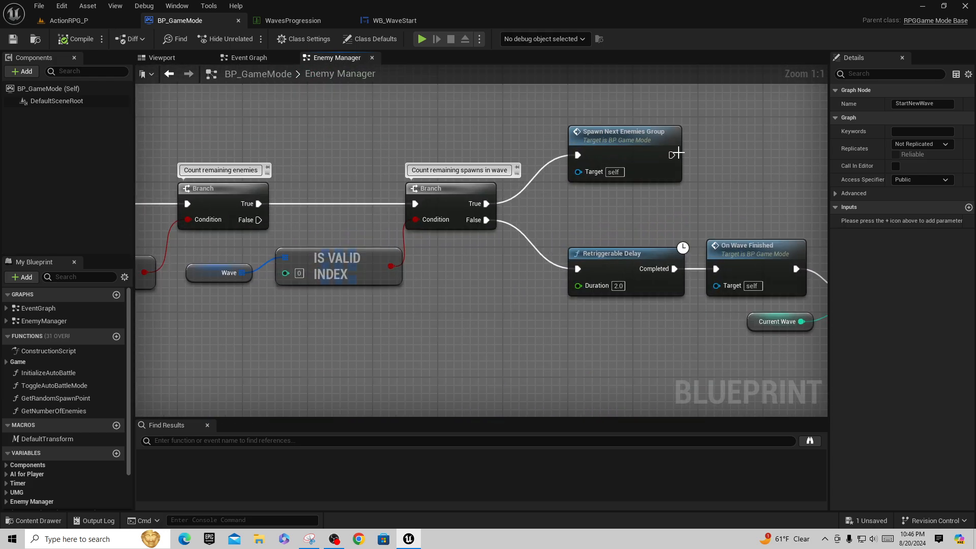
{"action": "right_click_drag", "start_coordinate": [666, 333], "coordinate": [450, 226]}
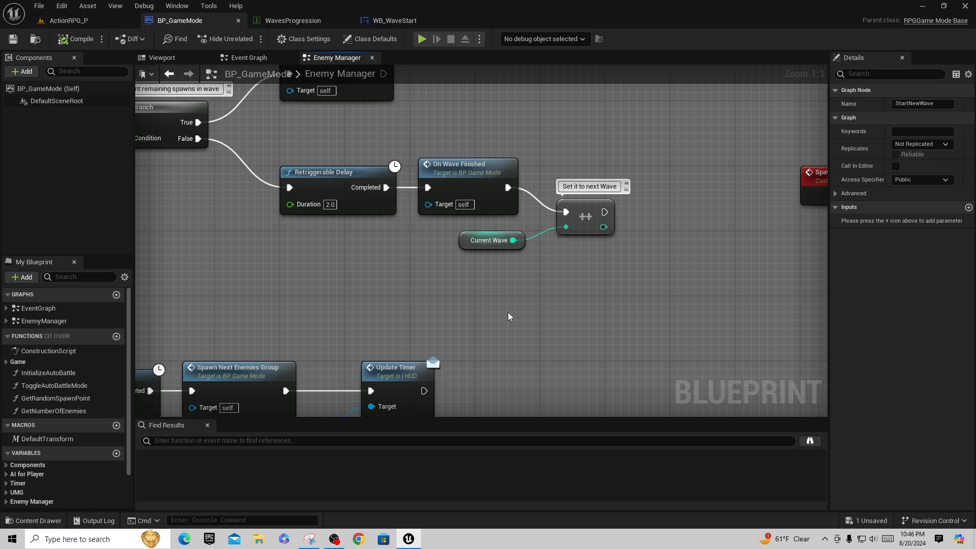
{"action": "left_click", "coordinate": [586, 219]}
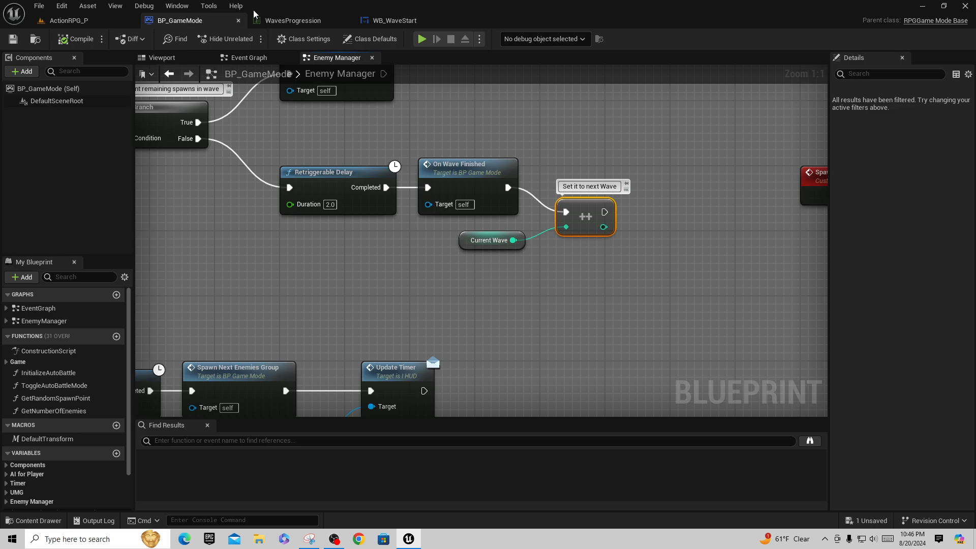
- Revisit the WavesProgression table and examine how SpawnNextEnemiesGroup loops through and spawns enemies in BP_GameMode's Enemy Manager graph
{"action": "left_click", "coordinate": [281, 21]}
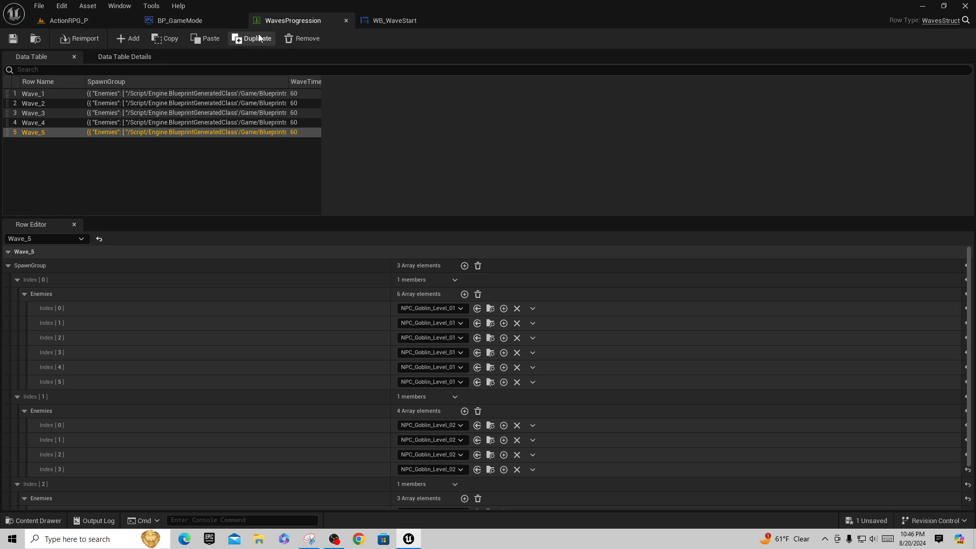
{"action": "left_click", "coordinate": [114, 24]}
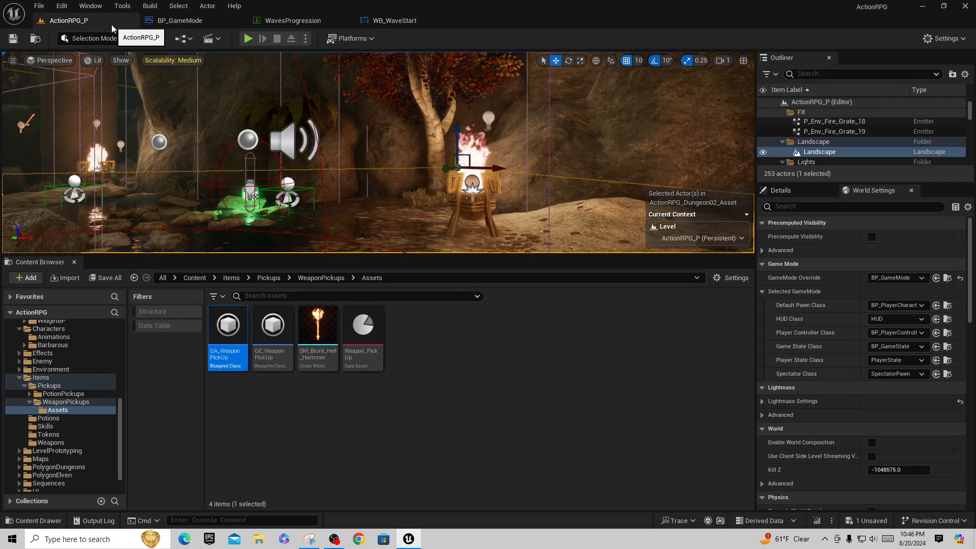
{"action": "left_click", "coordinate": [214, 21]}
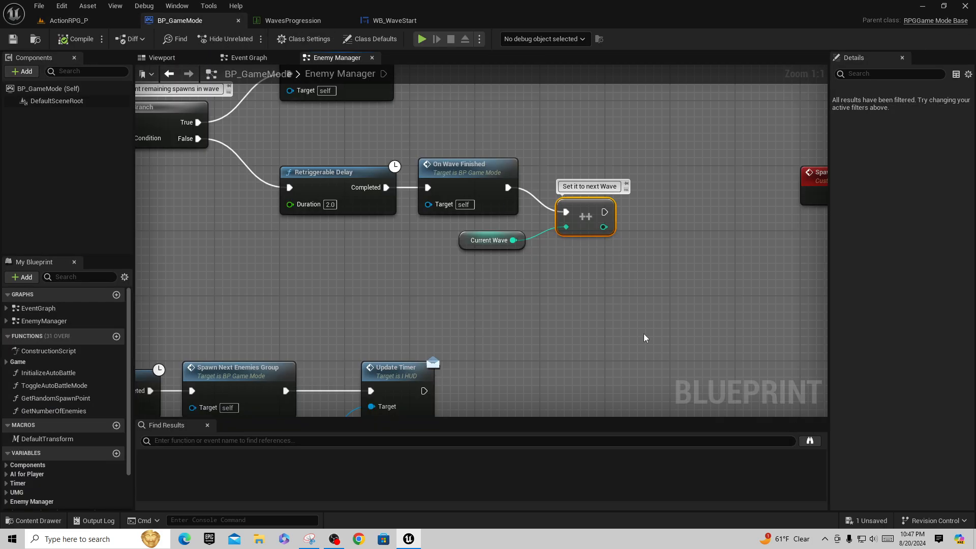
{"action": "scroll", "coordinate": [631, 337], "scroll_direction": "down", "scroll_amount": 1}
{"action": "right_click_drag", "start_coordinate": [675, 307], "coordinate": [358, 274]}
{"action": "right_click_drag", "start_coordinate": [574, 315], "coordinate": [283, 268]}
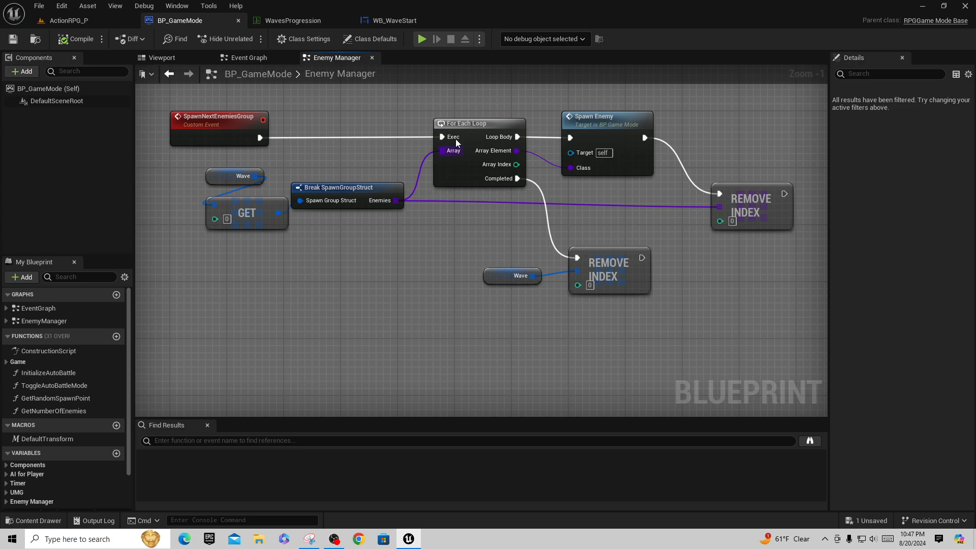
- Filter the project's Content folder to data tables and show WavesProgression in its containing folder
{"action": "left_click", "coordinate": [282, 23]}
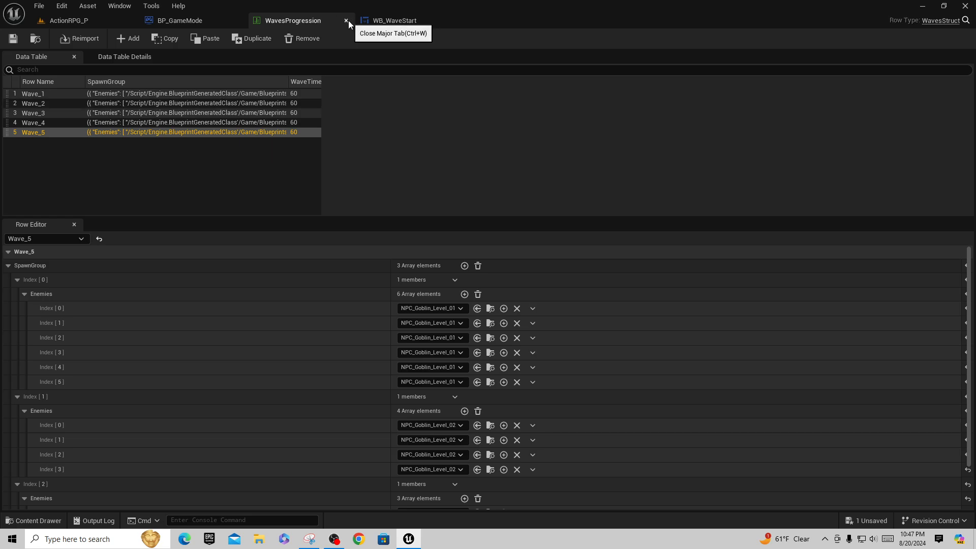
{"action": "left_click", "coordinate": [88, 20]}
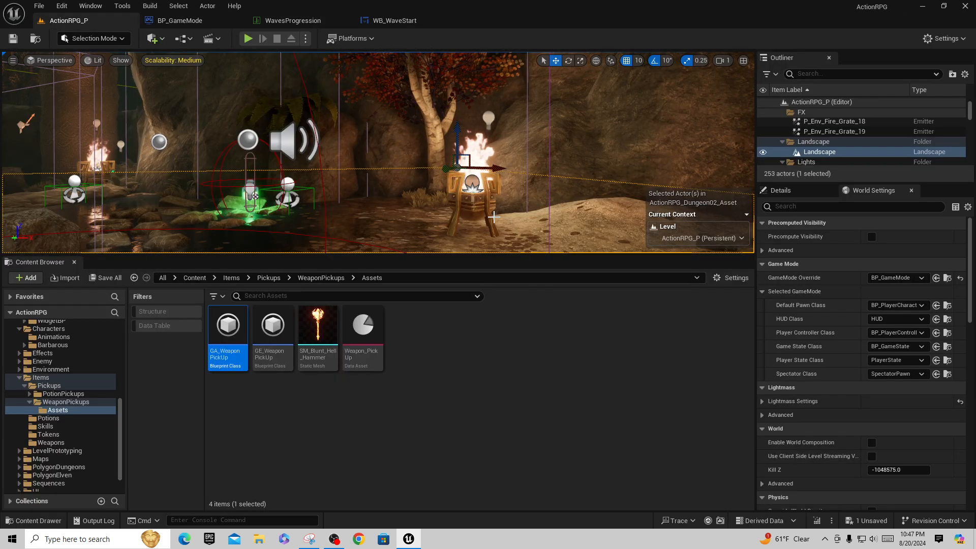
{"action": "left_click_drag", "start_coordinate": [122, 418], "coordinate": [133, 324]}
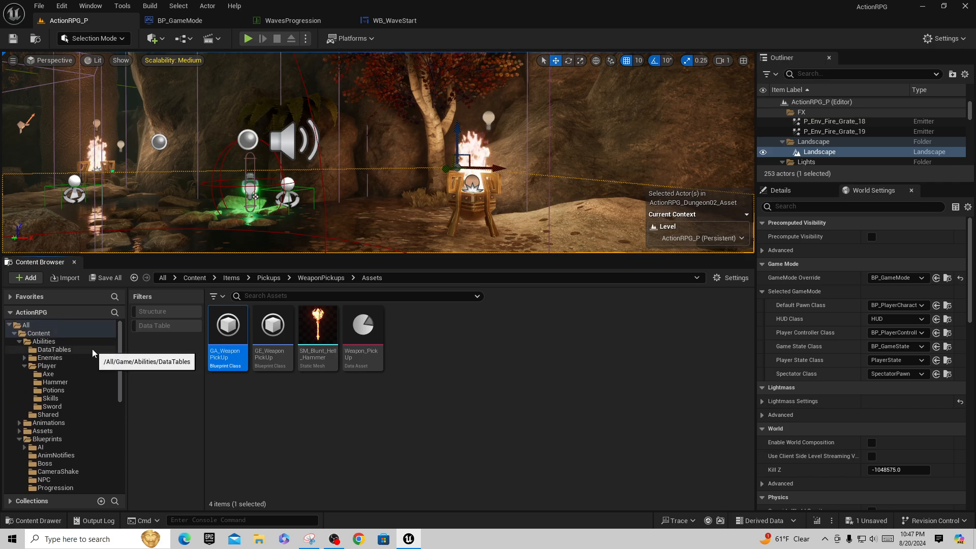
{"action": "left_click", "coordinate": [141, 325]}
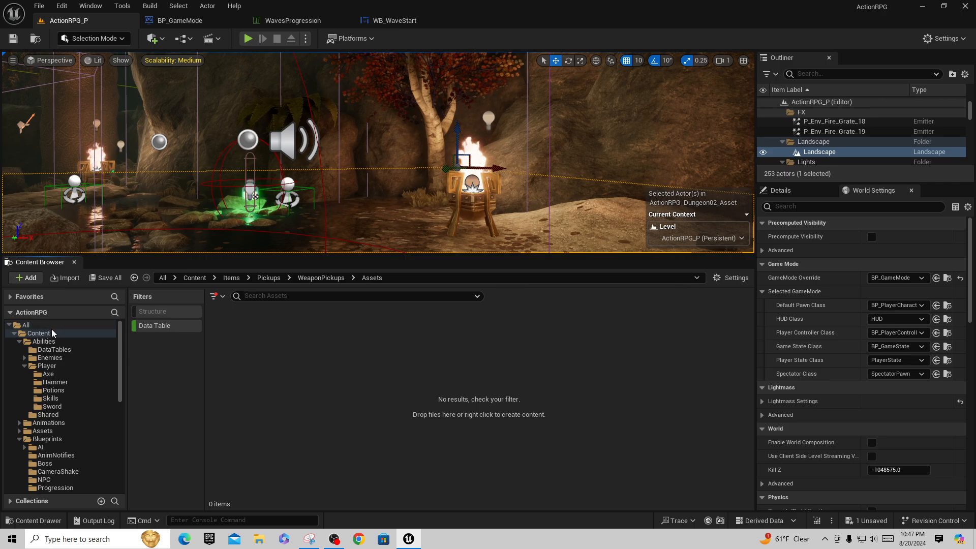
{"action": "left_click", "coordinate": [39, 333]}
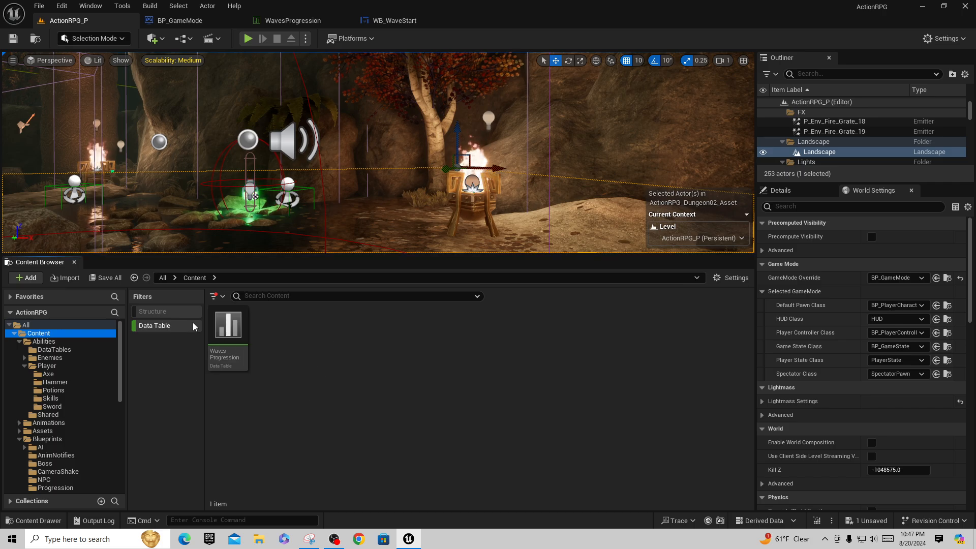
{"action": "right_click", "coordinate": [225, 328]}
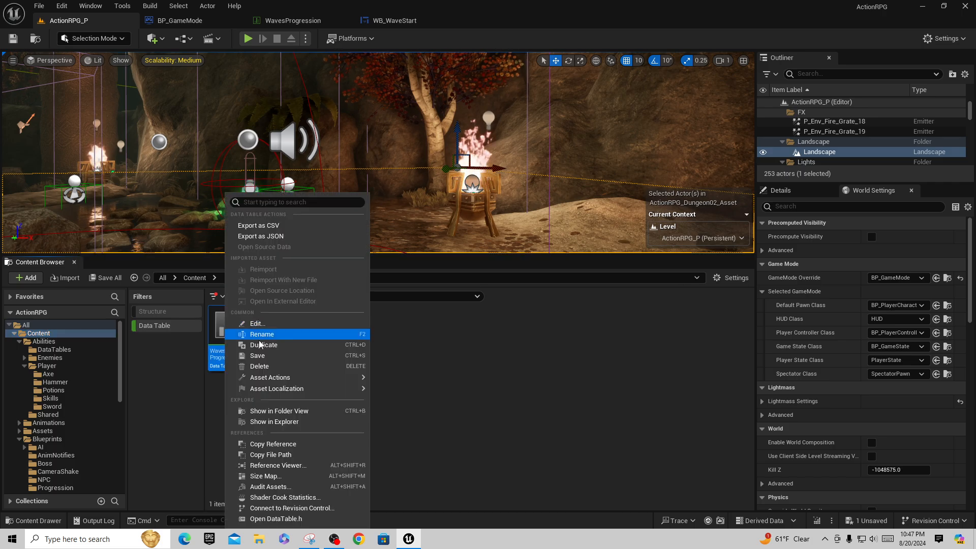
{"action": "left_click", "coordinate": [305, 411]}
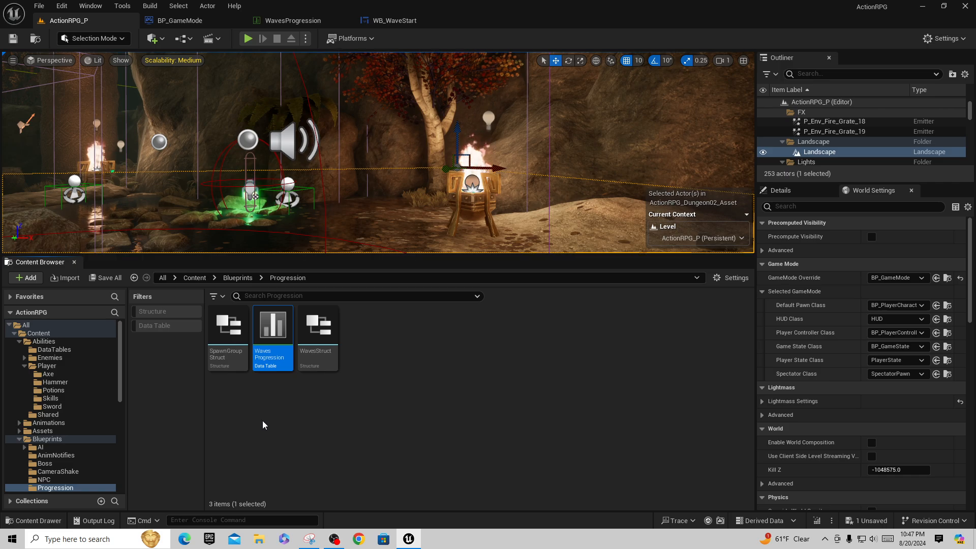
- Reopen the WavesProgression data table, then close its editor and return to the ActionRPG_P level
{"action": "double_click", "coordinate": [271, 342]}
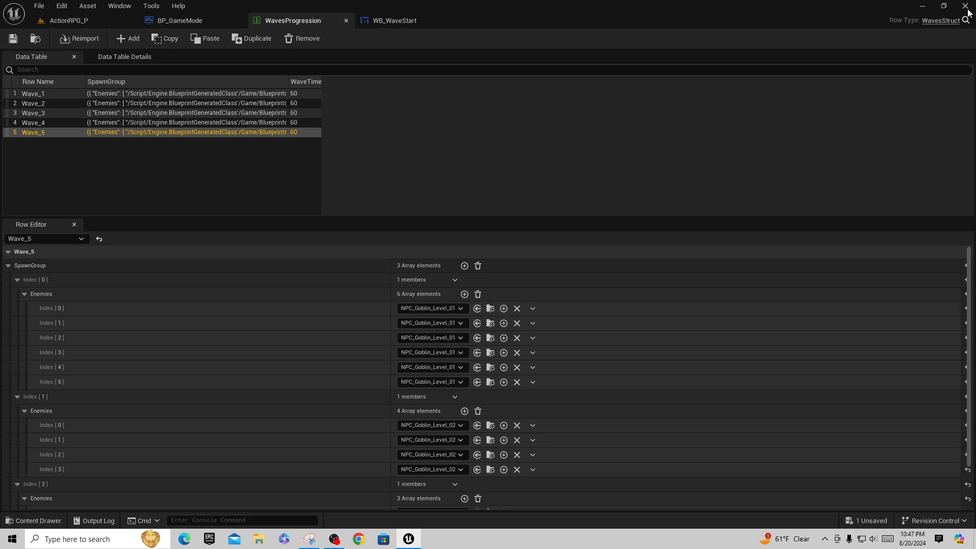
{"action": "left_click", "coordinate": [943, 6]}
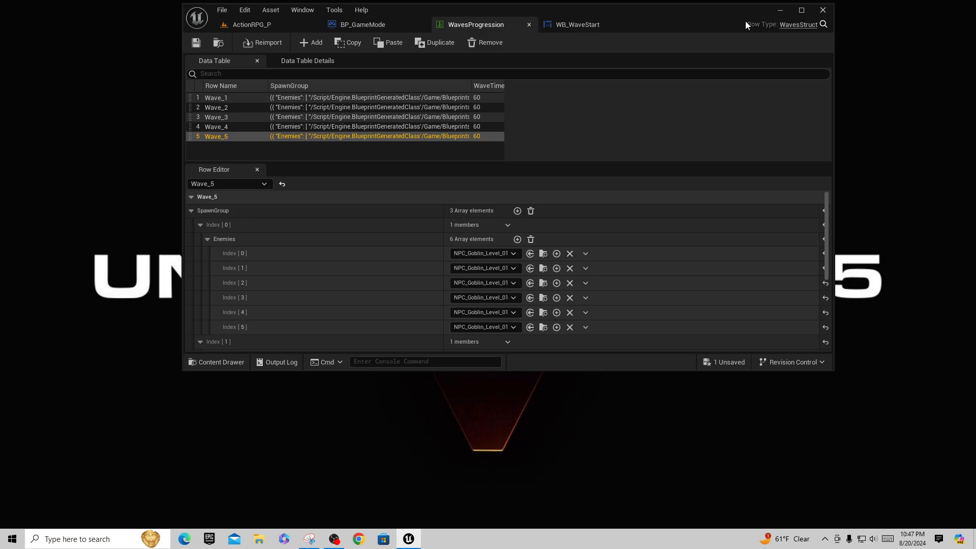
{"action": "left_click", "coordinate": [802, 10]}
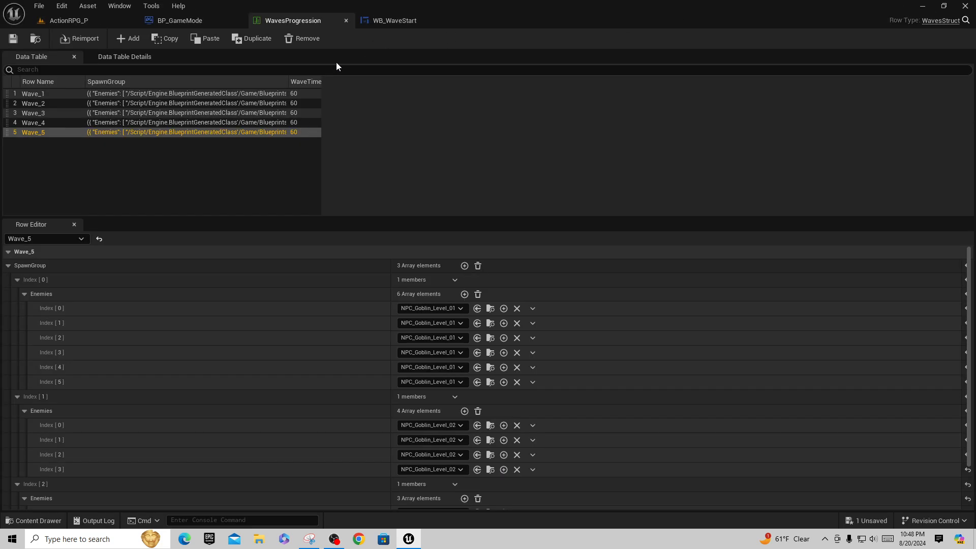
{"action": "left_click", "coordinate": [347, 20]}
{"action": "left_click", "coordinate": [80, 20]}
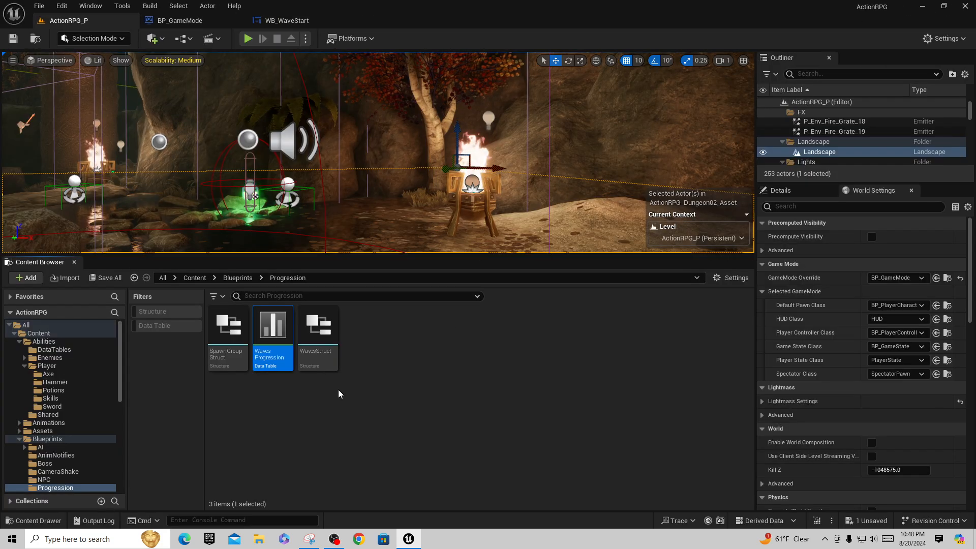
- Duplicate the WavesProgression data table as Waves_ARC and save all modified assets
{"action": "right_click", "coordinate": [263, 339]}
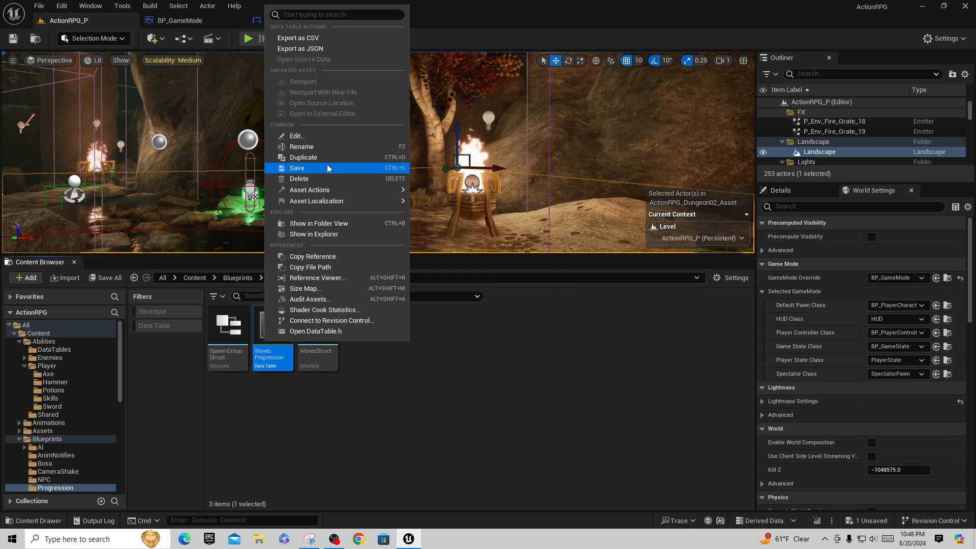
{"action": "left_click", "coordinate": [315, 157]}
{"action": "key", "text": "End"}
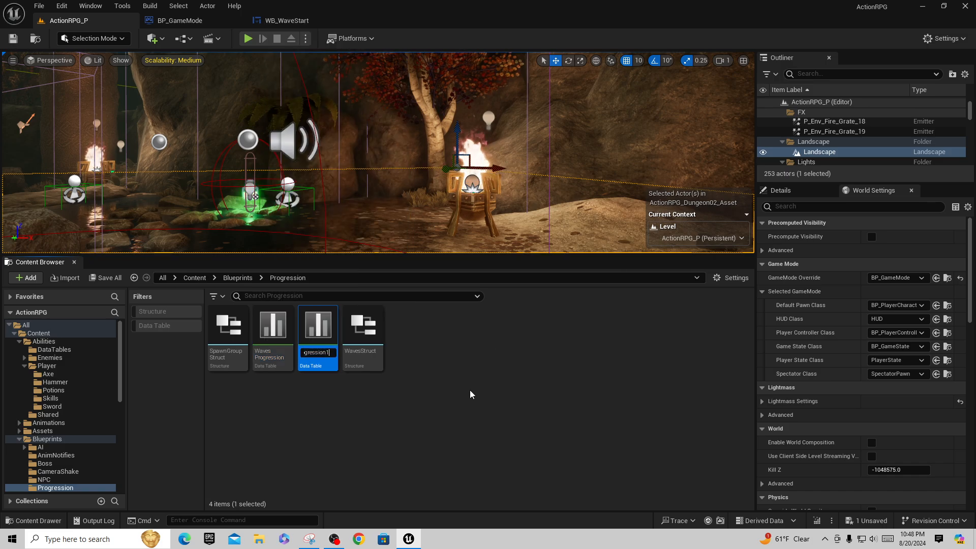
{"action": "key", "text": "BackSpace"}
{"action": "key", "text": "BackSpace"}
{"action": "key", "text": "BackSpace"}
{"action": "key", "text": "BackSpace"}
{"action": "key", "text": "BackSpace"}
{"action": "key", "text": "BackSpace"}
{"action": "key", "text": "BackSpace"}
{"action": "key", "text": "BackSpace"}
{"action": "key", "text": "BackSpace"}
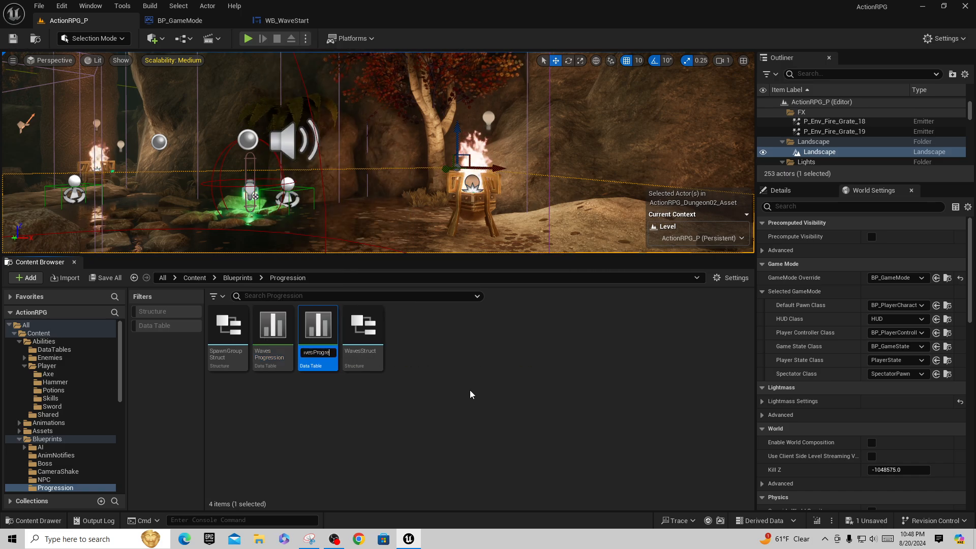
{"action": "key", "text": "BackSpace"}
{"action": "key", "text": "BackSpace"}
{"action": "key", "text": "BackSpace"}
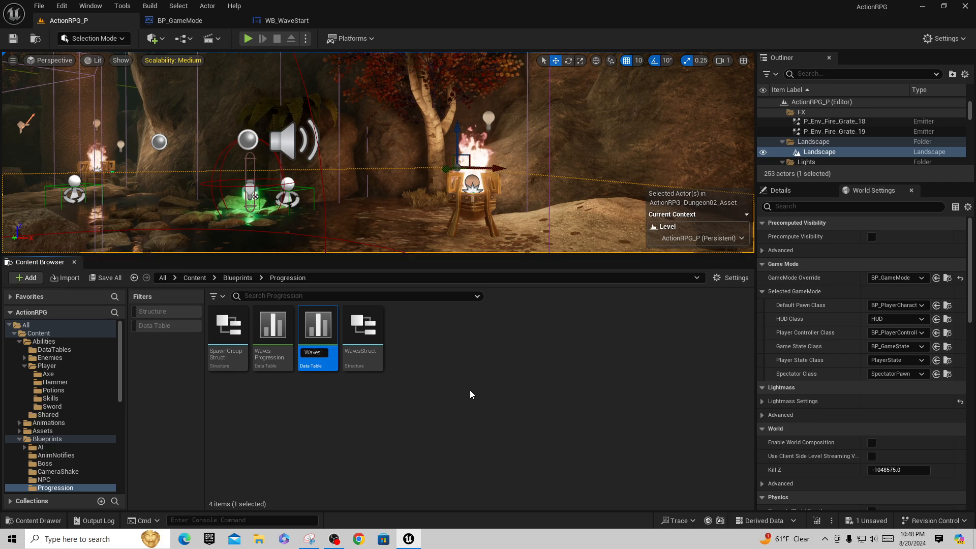
{"action": "type", "text": "_ARC"}
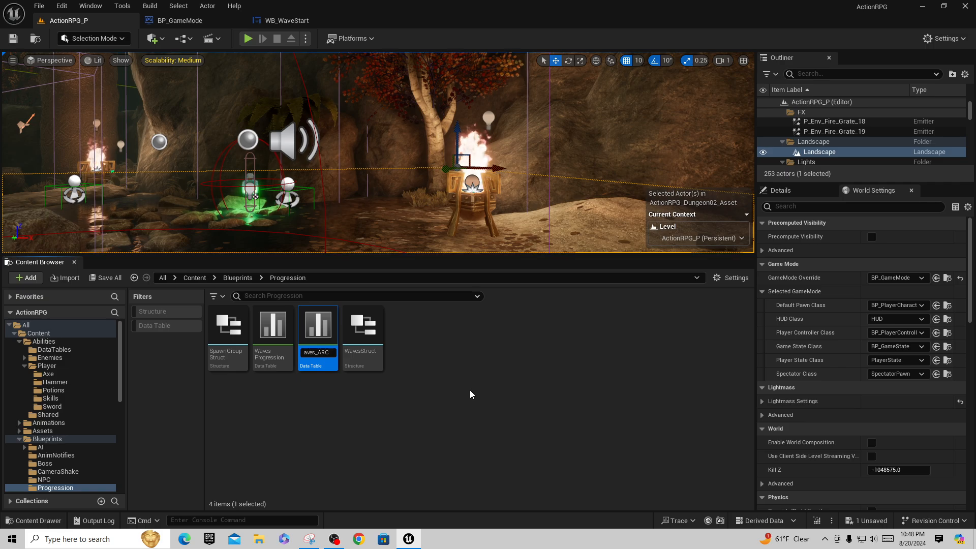
{"action": "key", "text": "Return"}
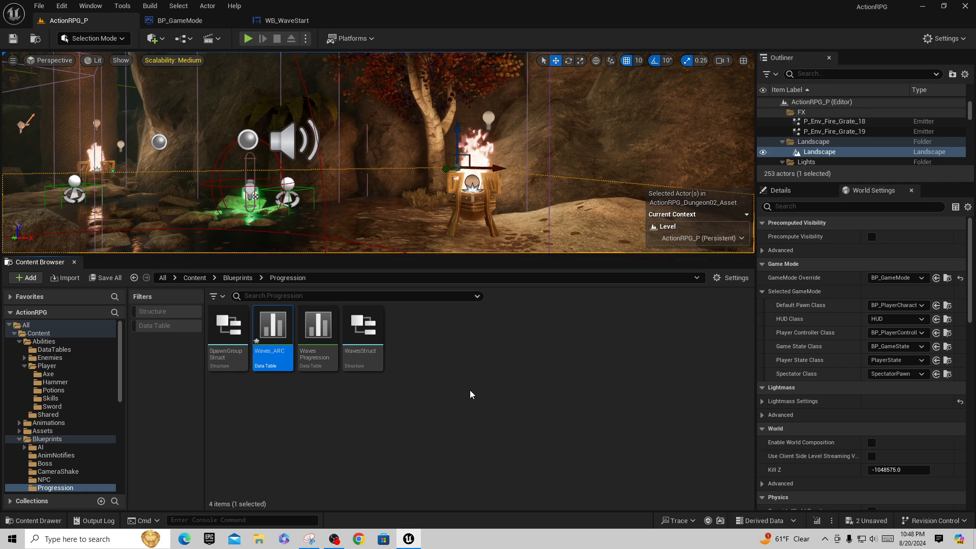
{"action": "left_click", "coordinate": [106, 277]}
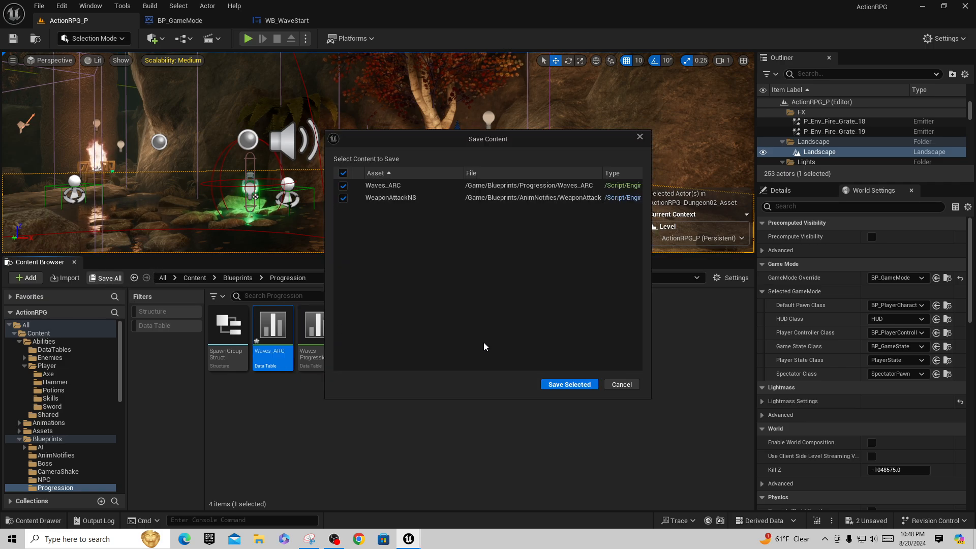
{"action": "left_click", "coordinate": [569, 385]}
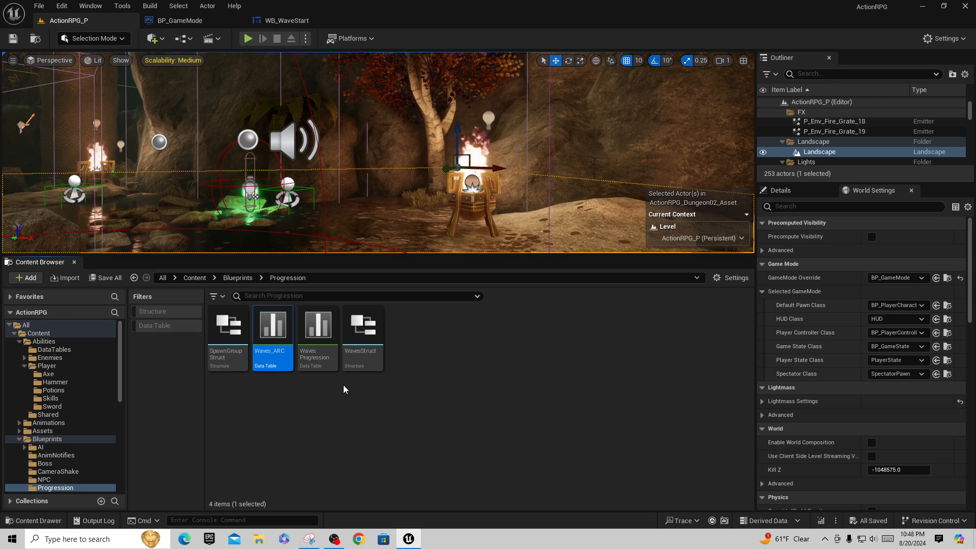
- Delete the Wave_5, Wave_4 and Wave_3 rows from the WavesProgression data table and save it
{"action": "double_click", "coordinate": [323, 346]}
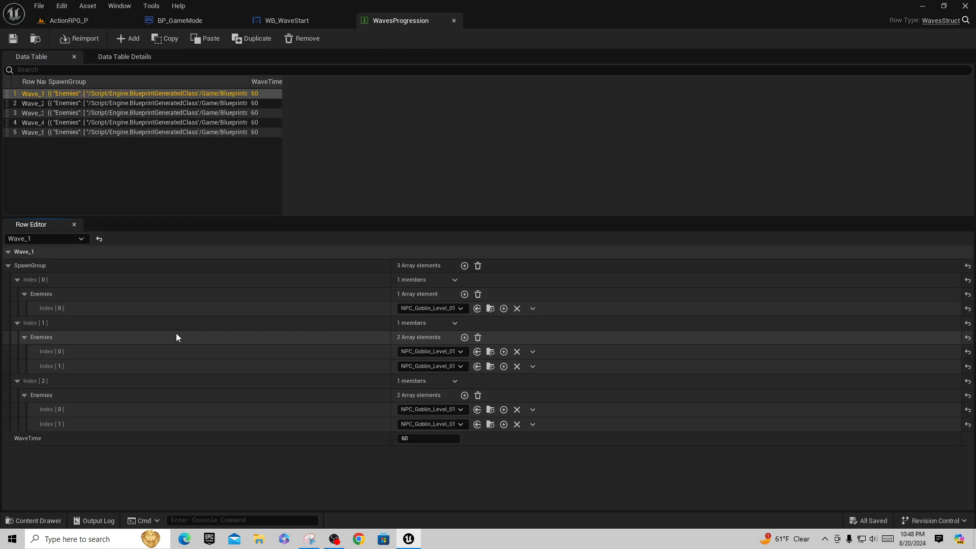
{"action": "left_click", "coordinate": [56, 131]}
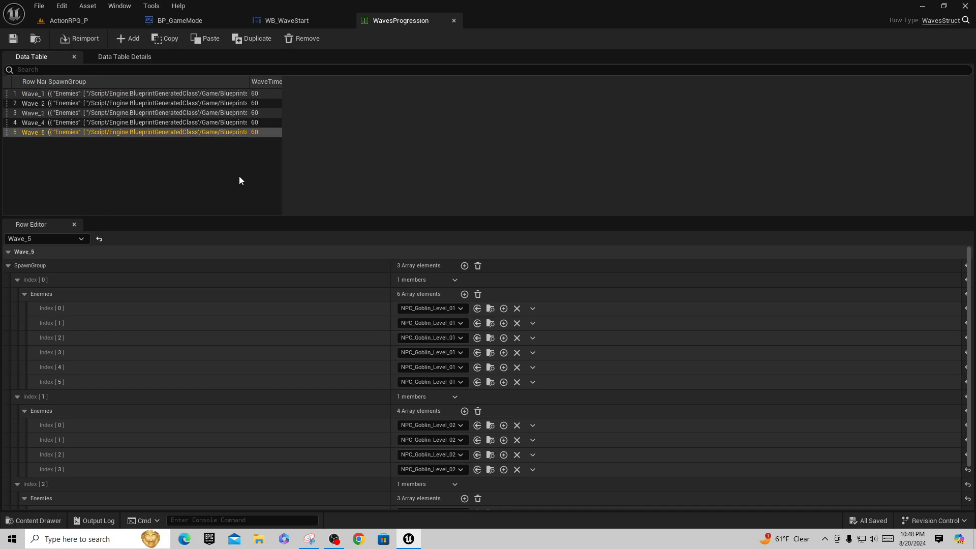
{"action": "key", "text": "Delete"}
{"action": "key", "text": "Delete"}
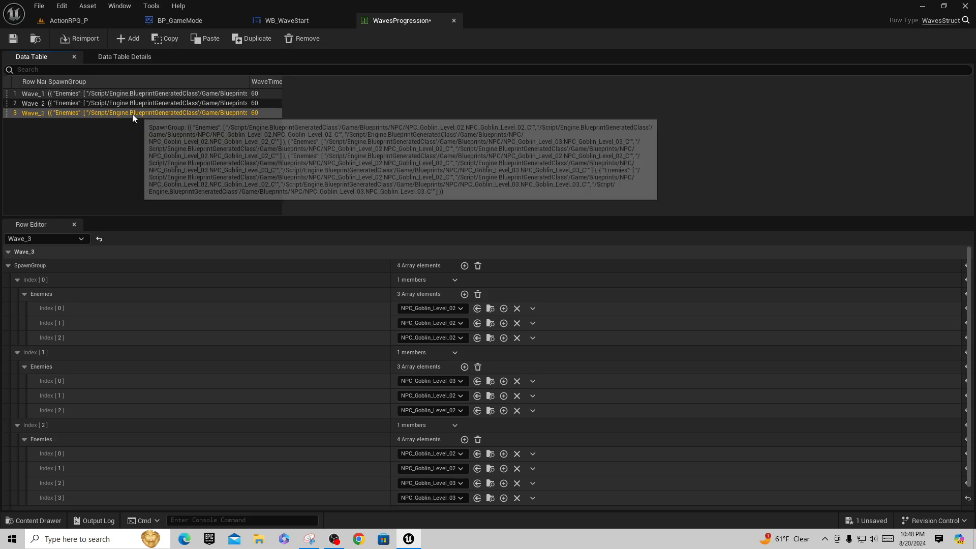
{"action": "key", "text": "Delete"}
{"action": "left_click", "coordinate": [17, 44]}
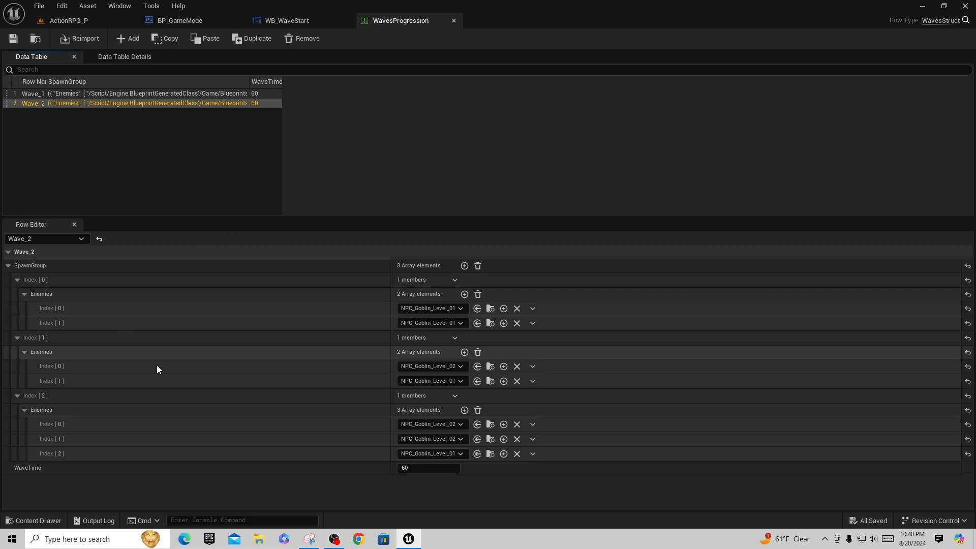
- Review the enemy spawn groups of Wave_1 and Wave_2 in WavesProgression and return to the ActionRPG_P level
{"action": "left_click", "coordinate": [65, 93]}
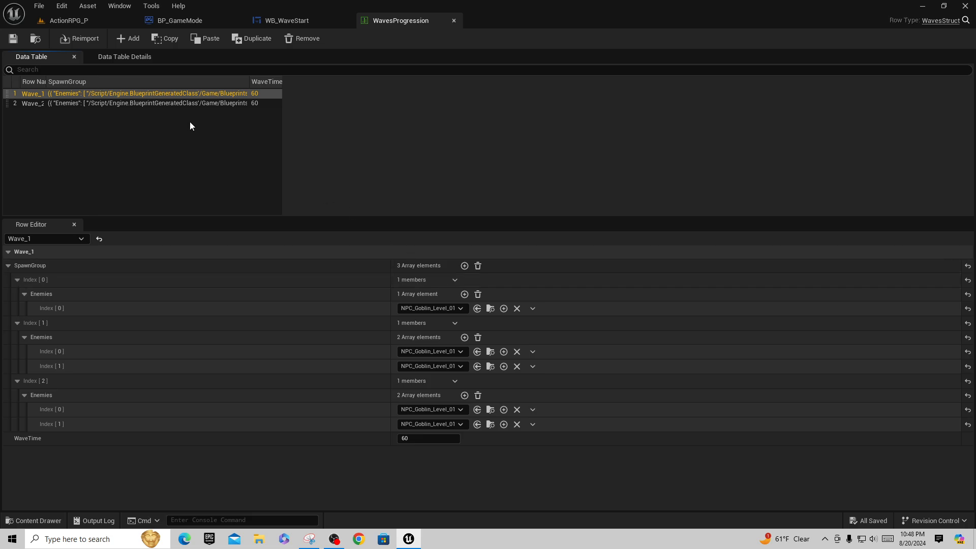
{"action": "left_click", "coordinate": [171, 104]}
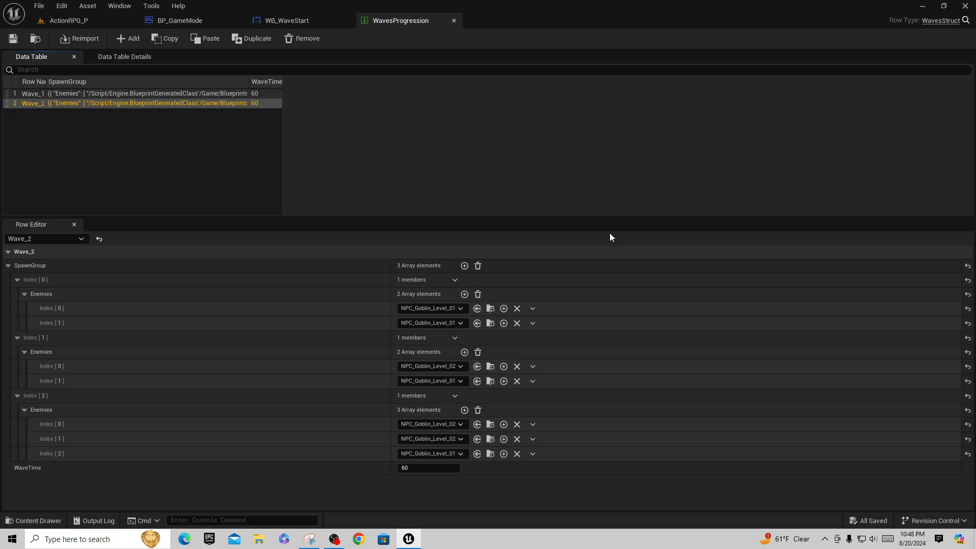
{"action": "left_click", "coordinate": [72, 20]}
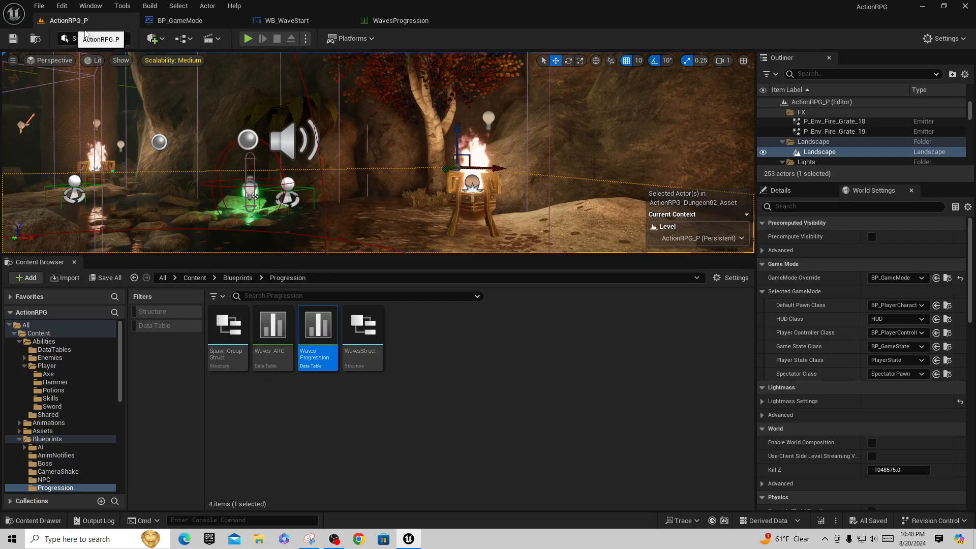
- Try a full-screen playtest of the ActionRPG_P level and stop it
{"action": "left_click", "coordinate": [248, 39]}
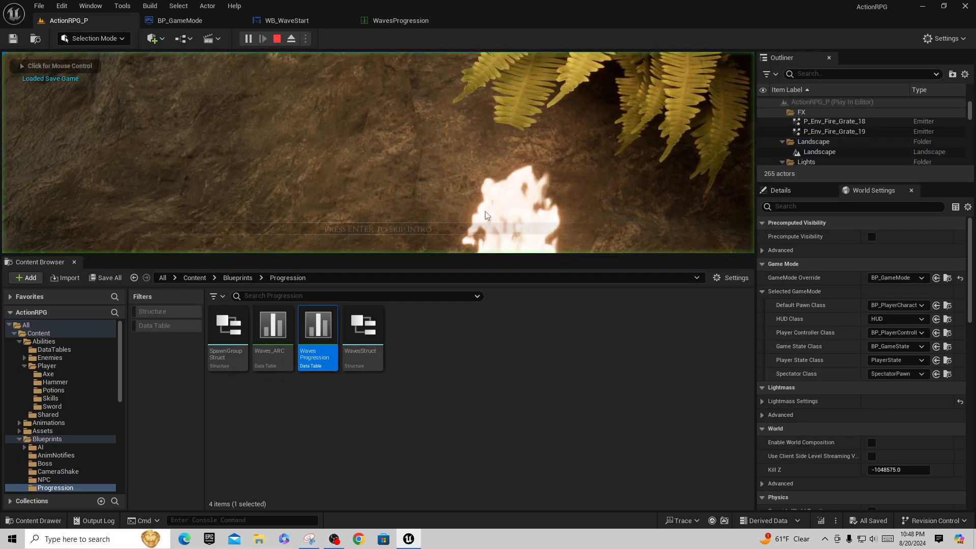
{"action": "key", "text": "F11"}
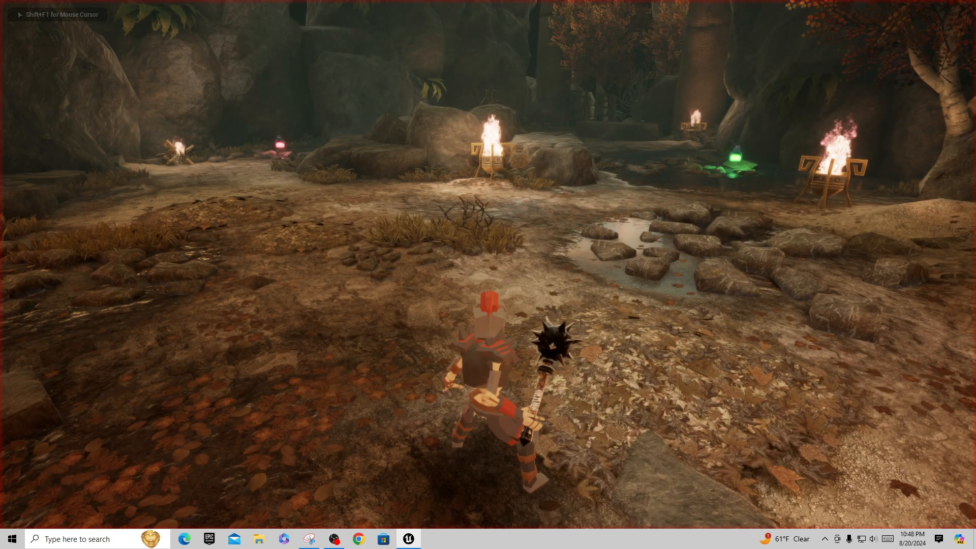
{"action": "key", "text": "Escape"}
{"action": "key", "text": "F11"}
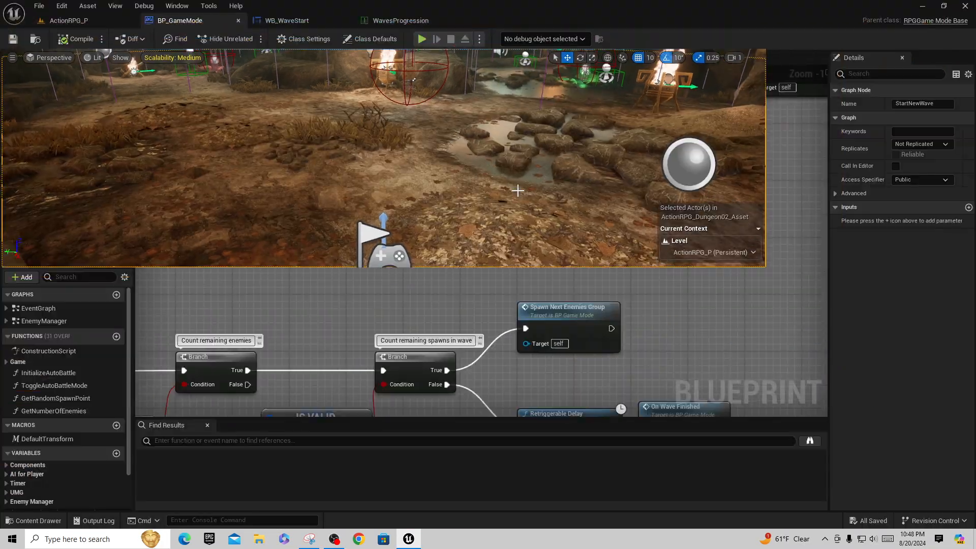
- Remove the breakpoint from the StartNewWave event in the Enemy Manager graph and start a playtest
{"action": "right_click", "coordinate": [501, 234]}
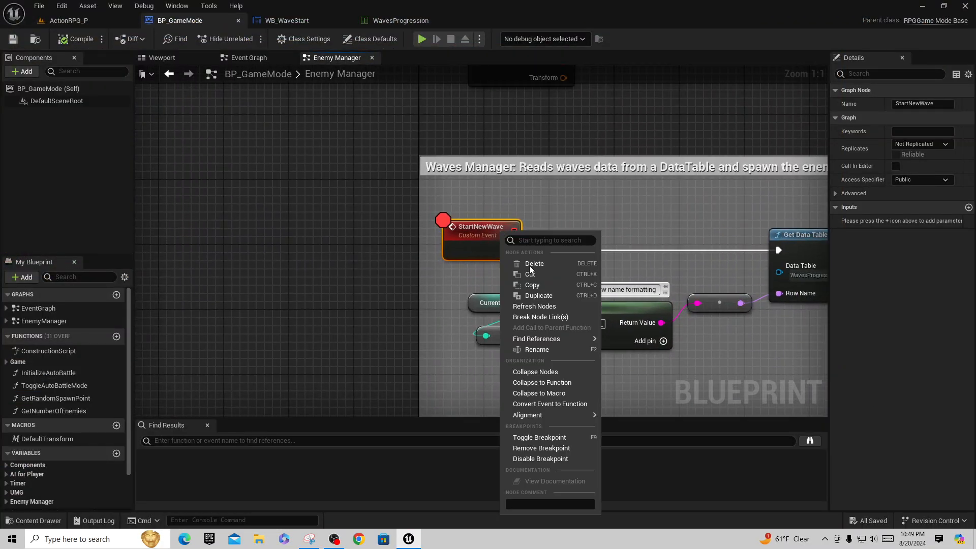
{"action": "left_click", "coordinate": [563, 438]}
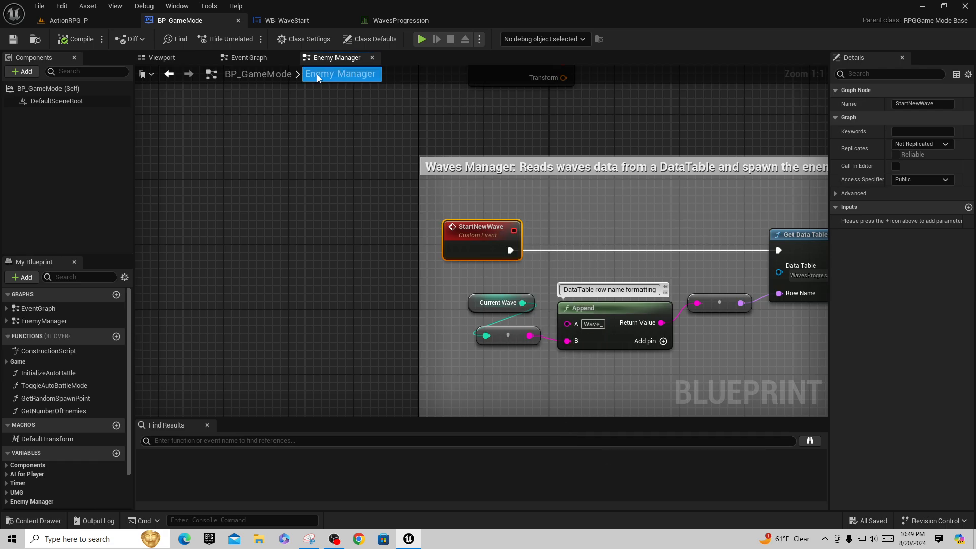
{"action": "left_click", "coordinate": [422, 38]}
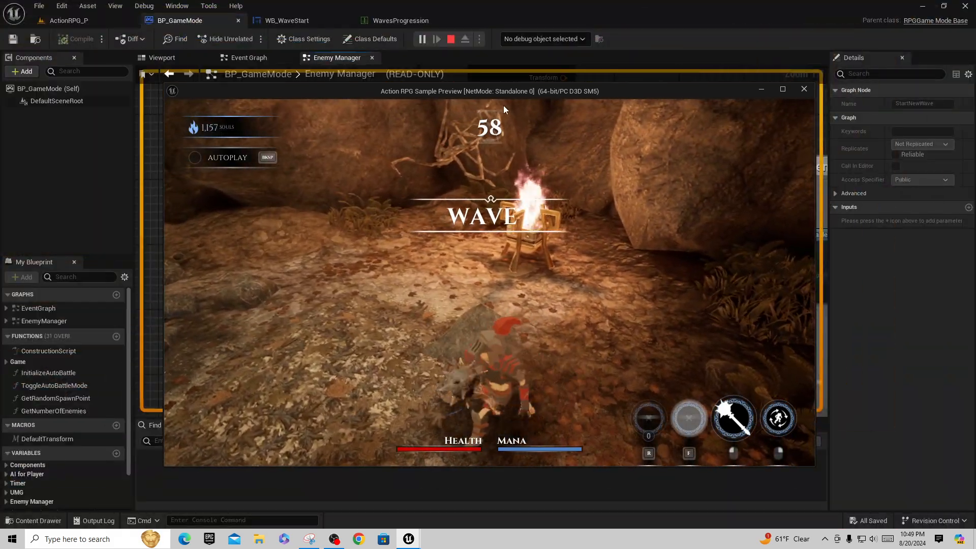
{"action": "left_click", "coordinate": [503, 106]}
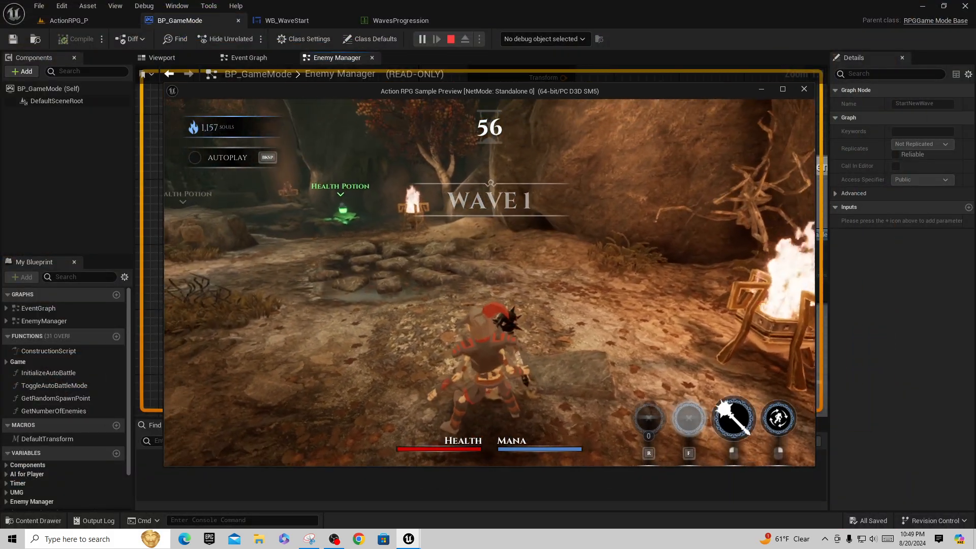
- Fight the spawned goblins in the playtest until the game ends, and stop the session
{"action": "key", "text": "w"}
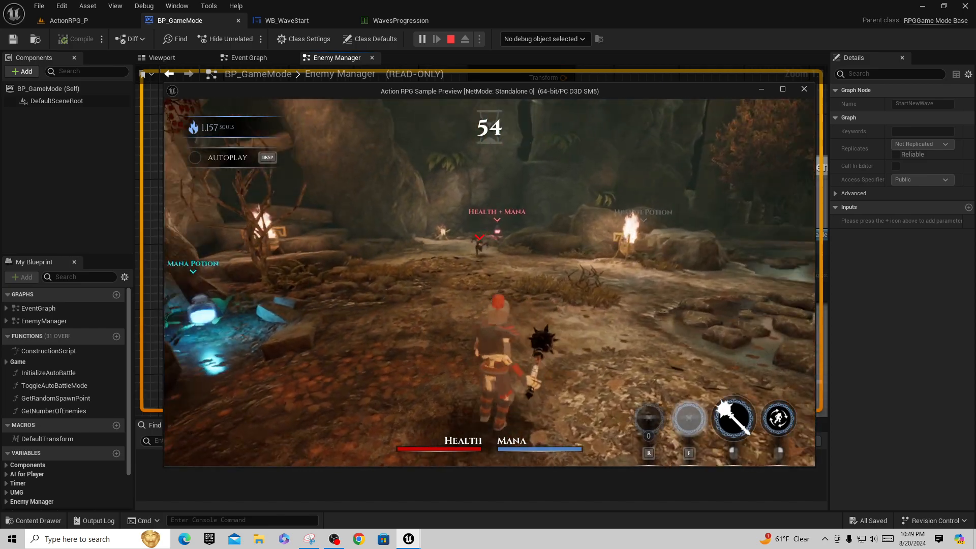
{"action": "key", "text": "w"}
{"action": "left_click", "coordinate": [489, 283]}
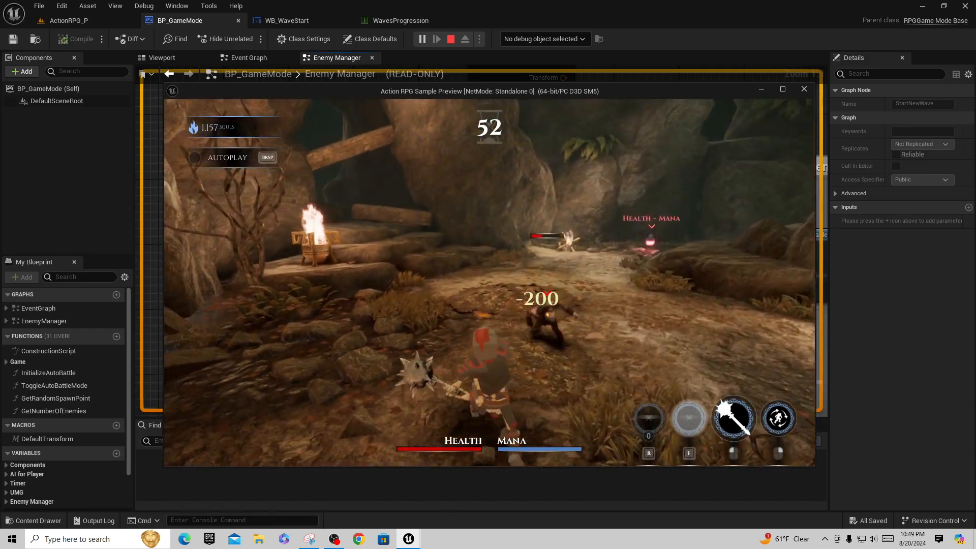
{"action": "left_click", "coordinate": [490, 283]}
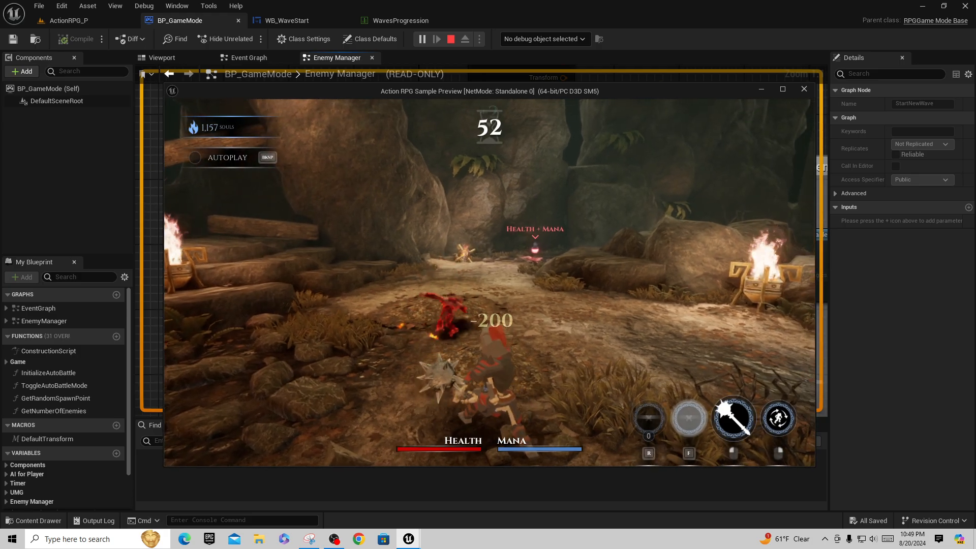
{"action": "left_click", "coordinate": [490, 282]}
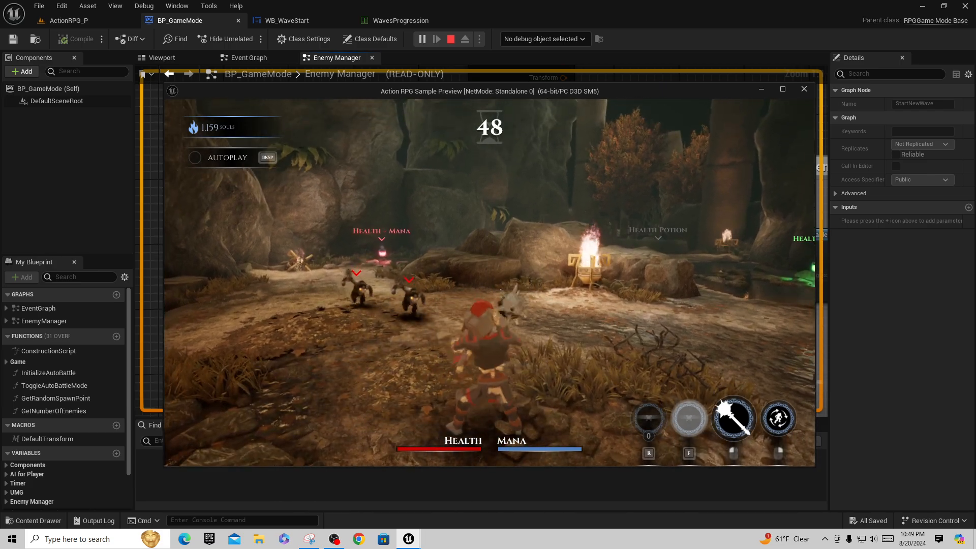
{"action": "left_click", "coordinate": [490, 283]}
{"action": "left_click", "coordinate": [489, 283]}
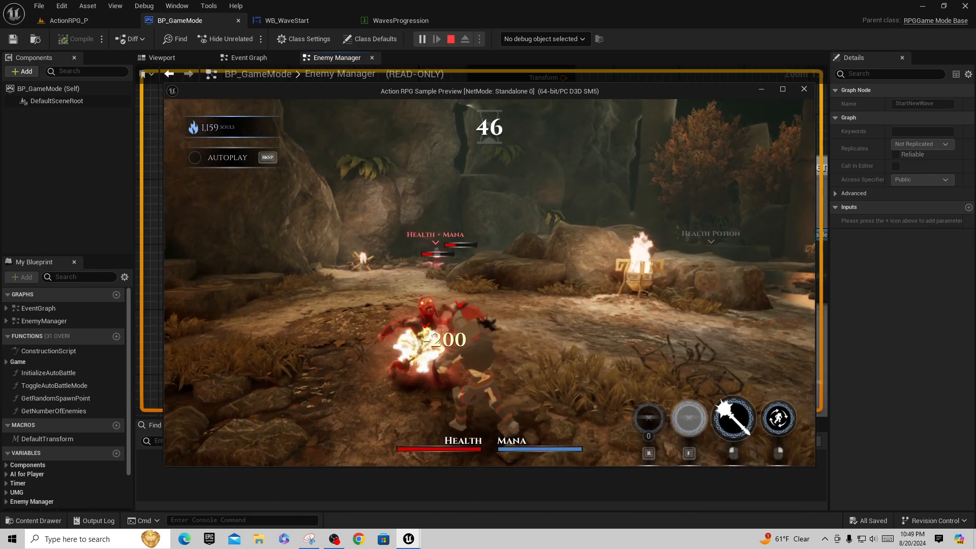
{"action": "left_click", "coordinate": [490, 283]}
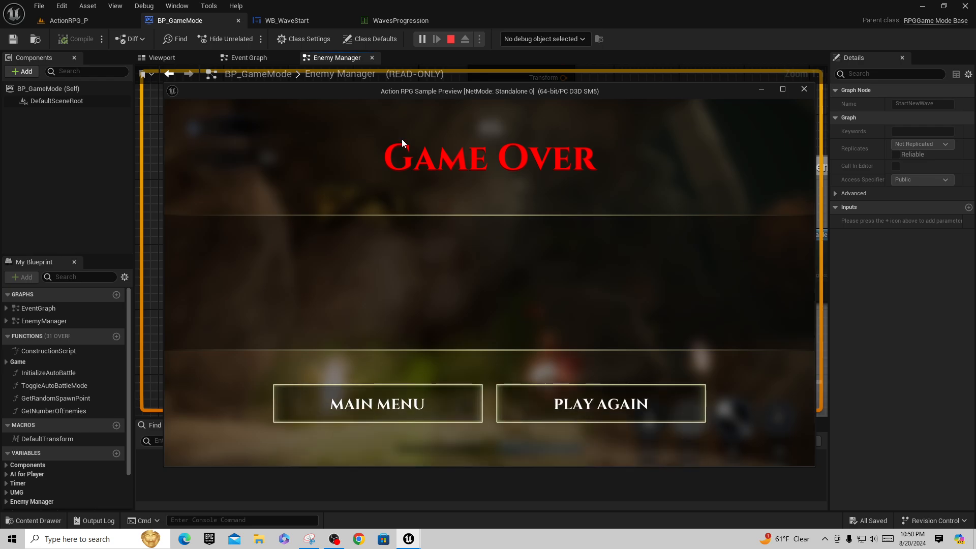
{"action": "key", "text": "Escape"}
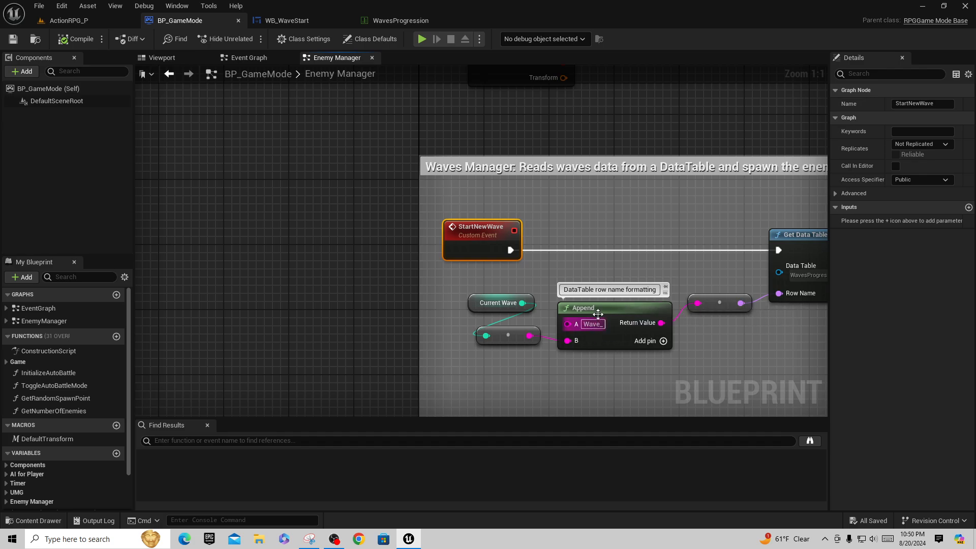
- Check the WavesProgression rows and examine the Waves Manager graph of BP_GameMode from StartNewWave to On All Waves Finished
{"action": "left_click", "coordinate": [304, 21]}
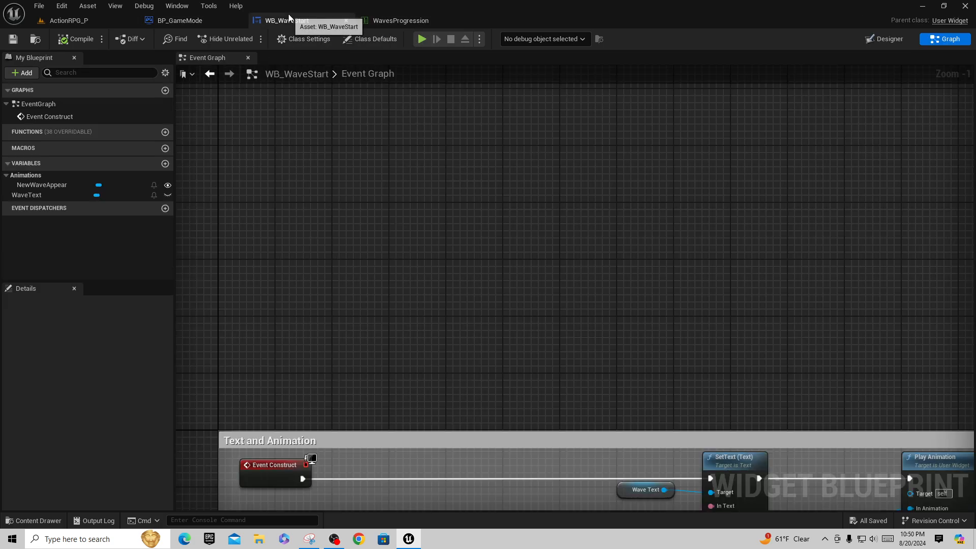
{"action": "left_click", "coordinate": [387, 21]}
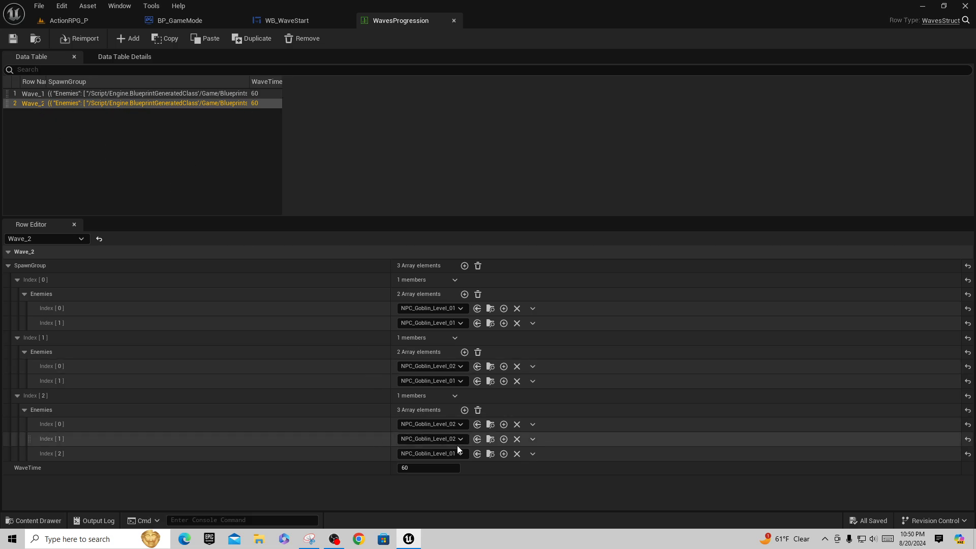
{"action": "left_click", "coordinate": [179, 21]}
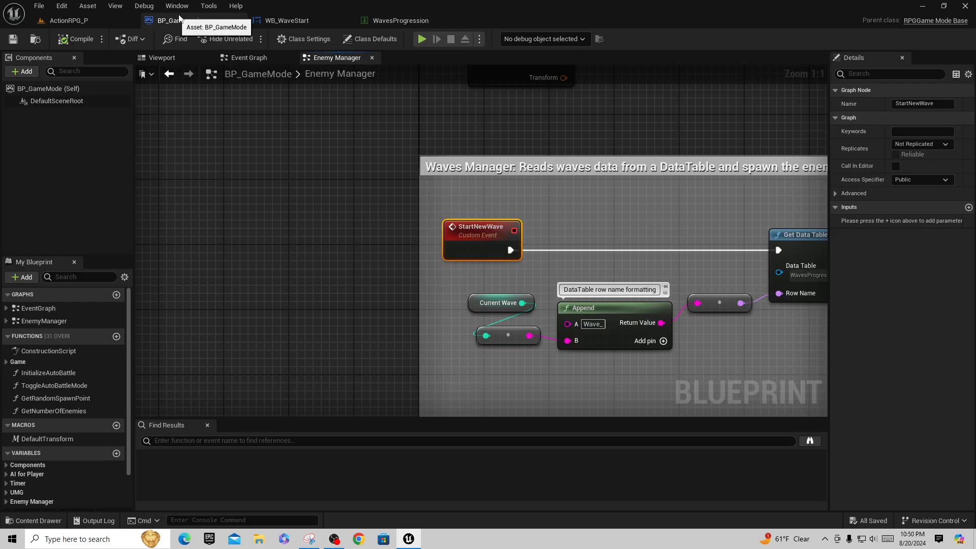
{"action": "right_click_drag", "start_coordinate": [524, 315], "coordinate": [63, 250]}
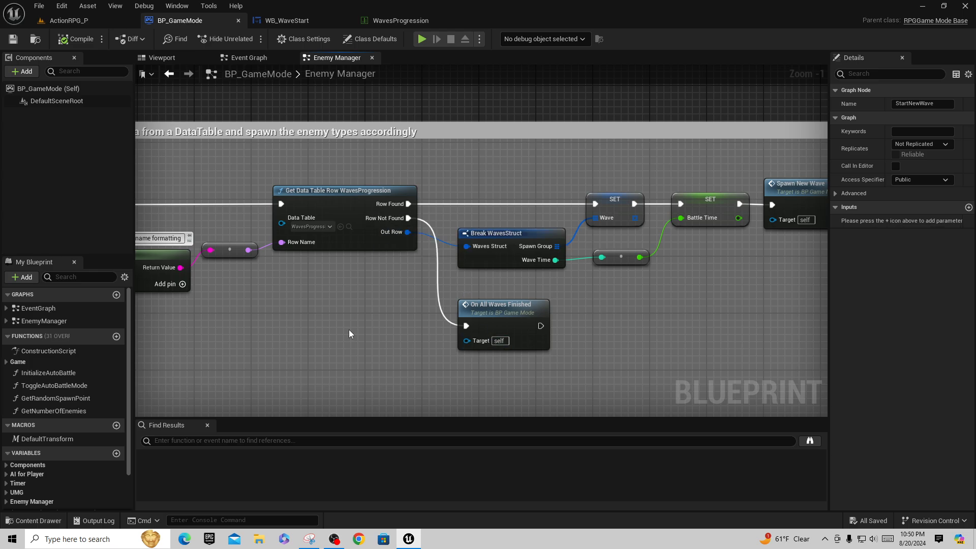
{"action": "right_click_drag", "start_coordinate": [243, 236], "coordinate": [430, 209]}
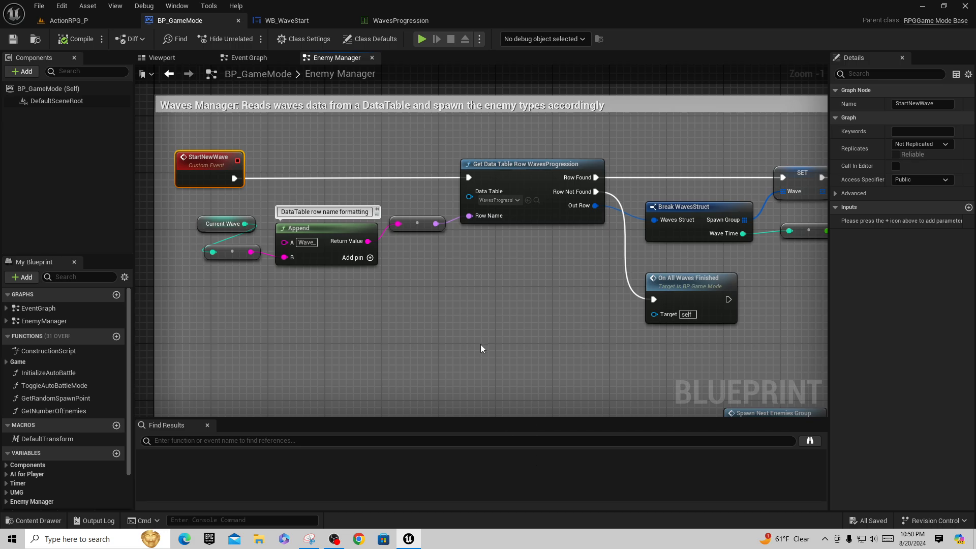
- Watch the Append node's Return Value and add a breakpoint to the StartNewWave event
{"action": "right_click", "coordinate": [353, 229]}
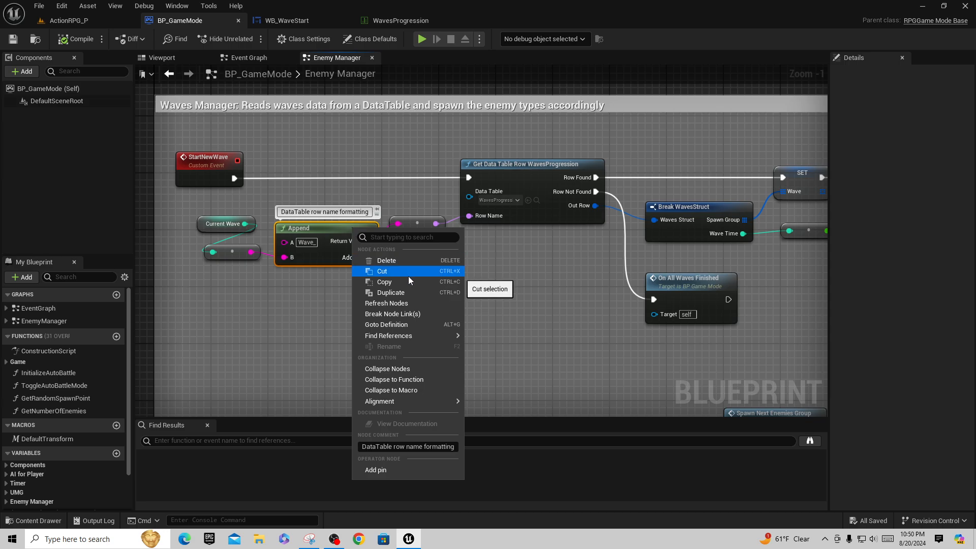
{"action": "left_click", "coordinate": [320, 307]}
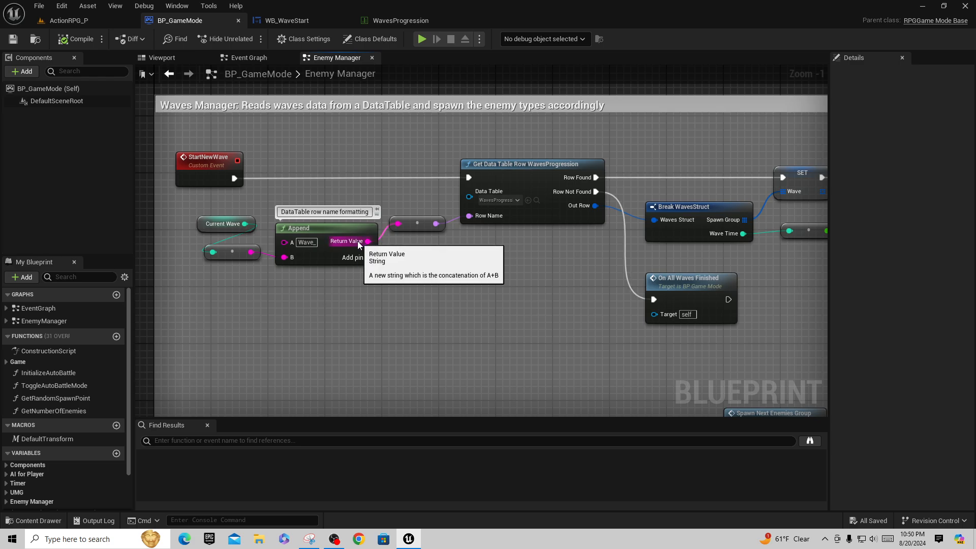
{"action": "right_click", "coordinate": [358, 242]}
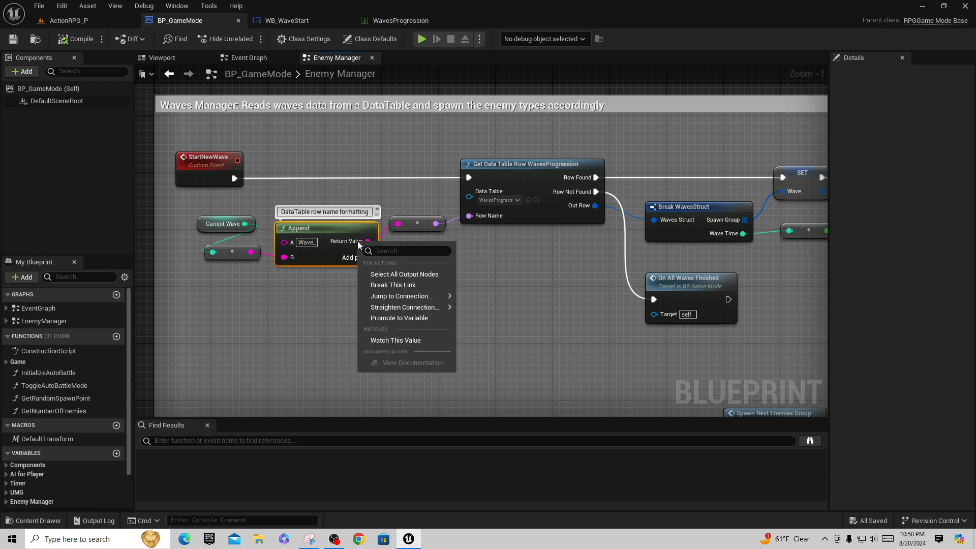
{"action": "left_click", "coordinate": [407, 340]}
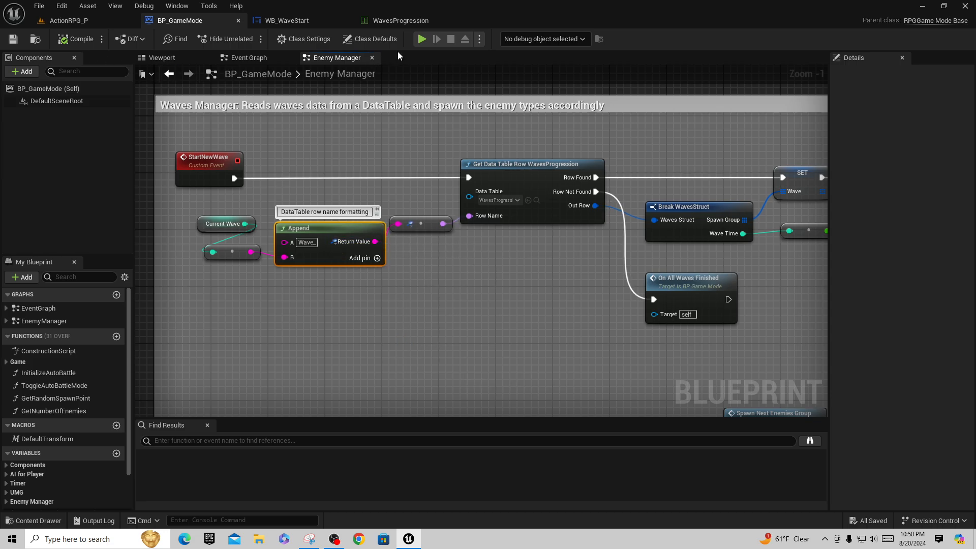
{"action": "right_click", "coordinate": [200, 164]}
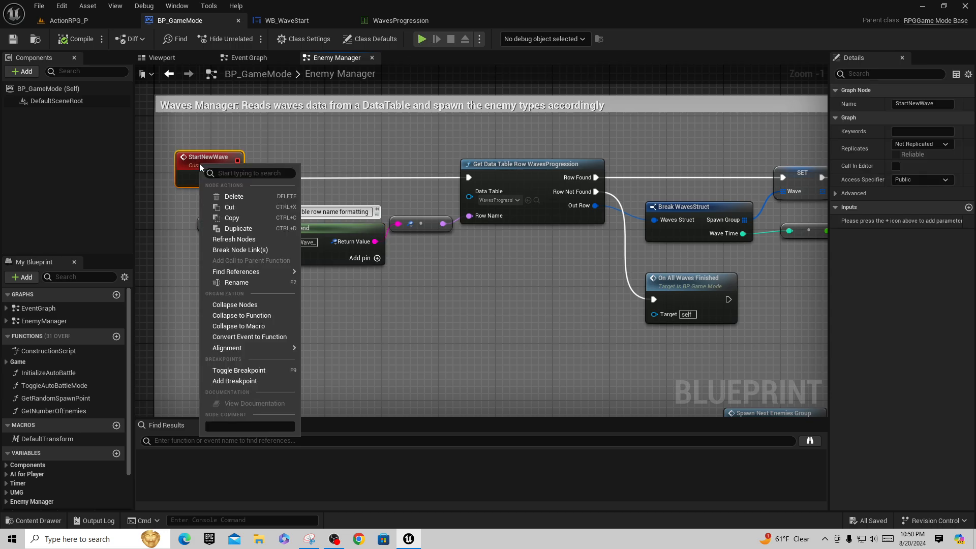
{"action": "left_click", "coordinate": [244, 370]}
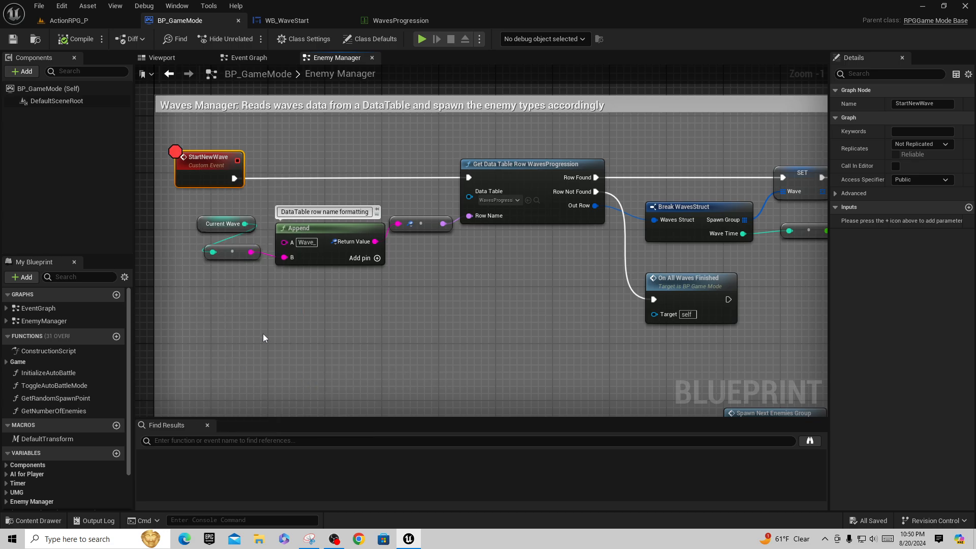
- Run the game to the StartNewWave breakpoint and step over to Get Data Table Row to inspect the watched row name
{"action": "left_click", "coordinate": [421, 39]}
{"action": "key", "text": "Return"}
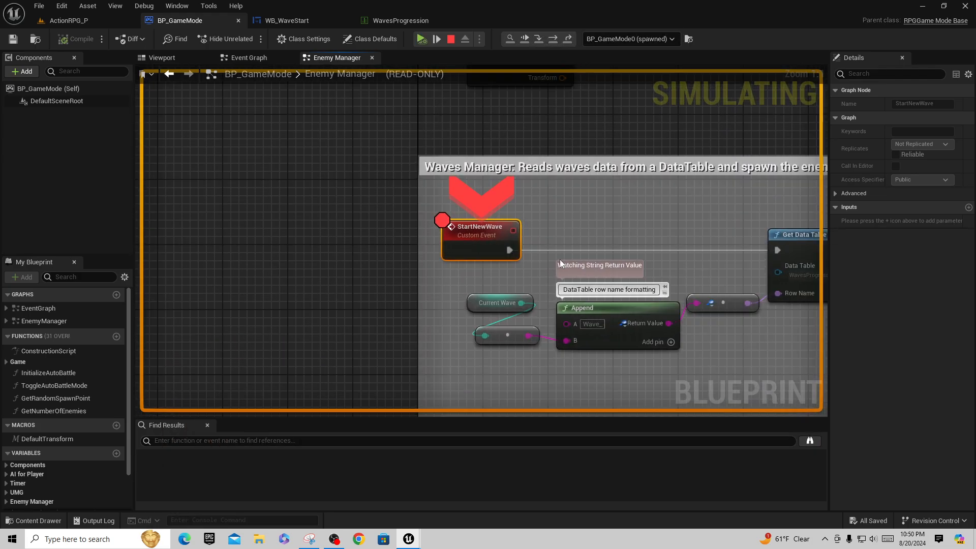
{"action": "key", "text": "F10"}
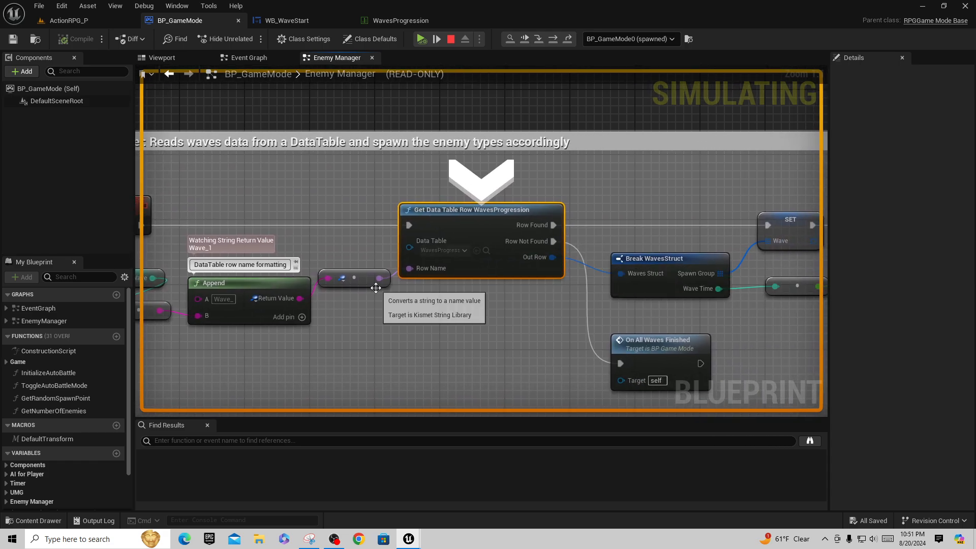
{"action": "mouse_move", "coordinate": [279, 299]}
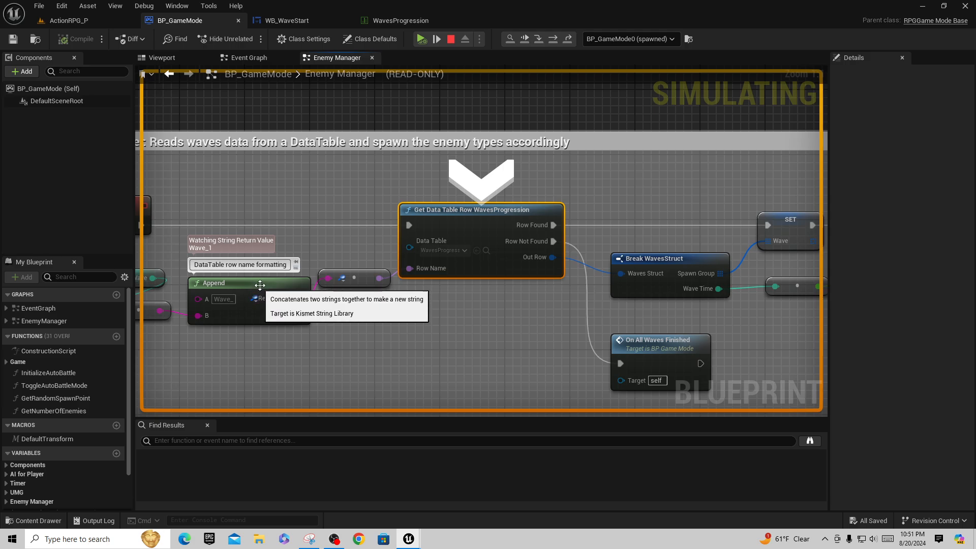
- Inspect the Wave_1 row's spawn groups in the WavesProgression data table while execution is paused
{"action": "left_click", "coordinate": [287, 20]}
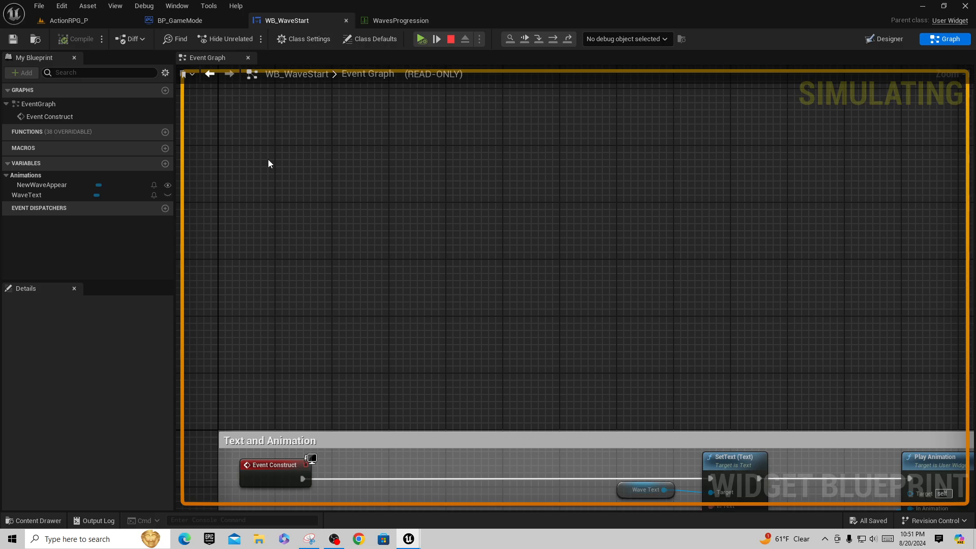
{"action": "left_click", "coordinate": [392, 23]}
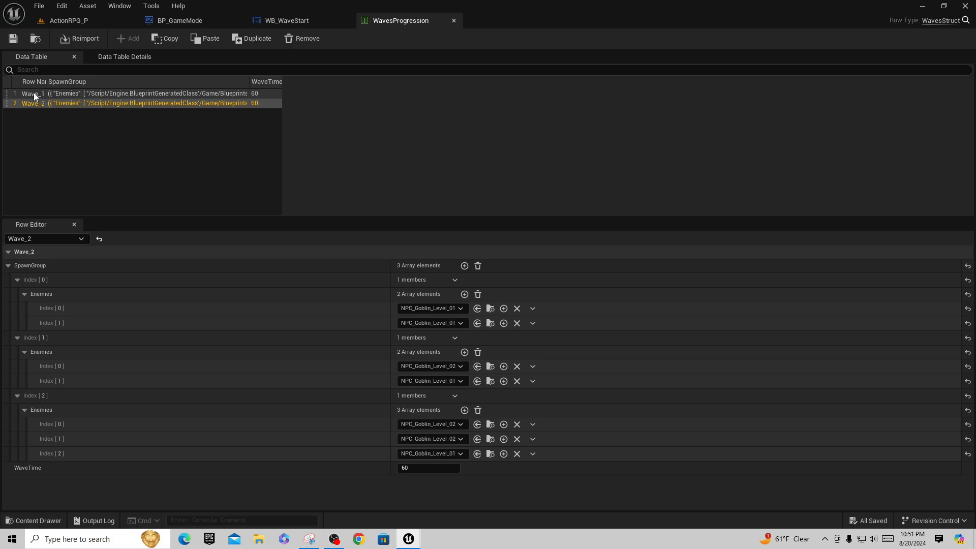
{"action": "left_click", "coordinate": [53, 94]}
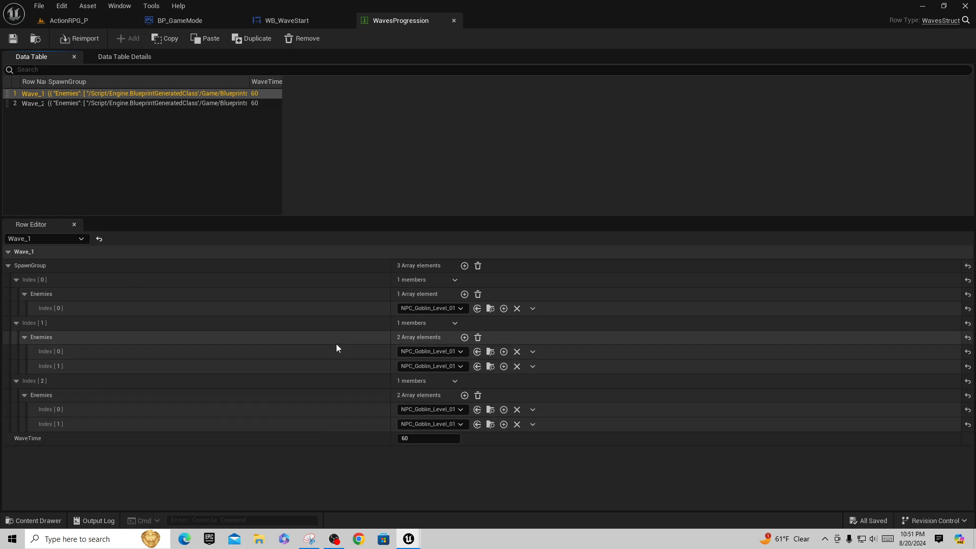
- Look over the WB_WaveStart event graph and the WavesProgression table, and stop the paused simulation
{"action": "left_click", "coordinate": [304, 20]}
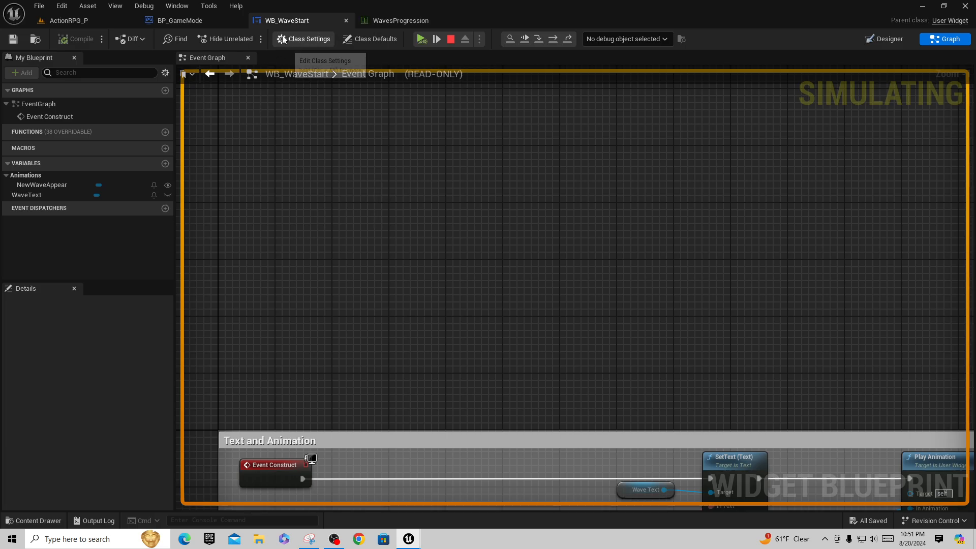
{"action": "scroll", "coordinate": [407, 252], "scroll_direction": "down", "scroll_amount": 3}
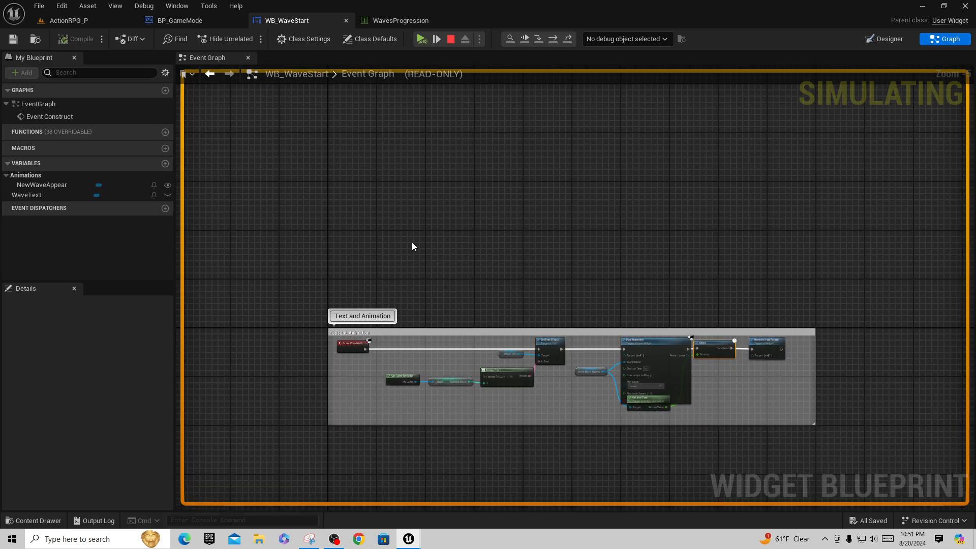
{"action": "right_click_drag", "start_coordinate": [428, 196], "coordinate": [411, 289]}
{"action": "scroll", "coordinate": [428, 260], "scroll_direction": "down", "scroll_amount": 4}
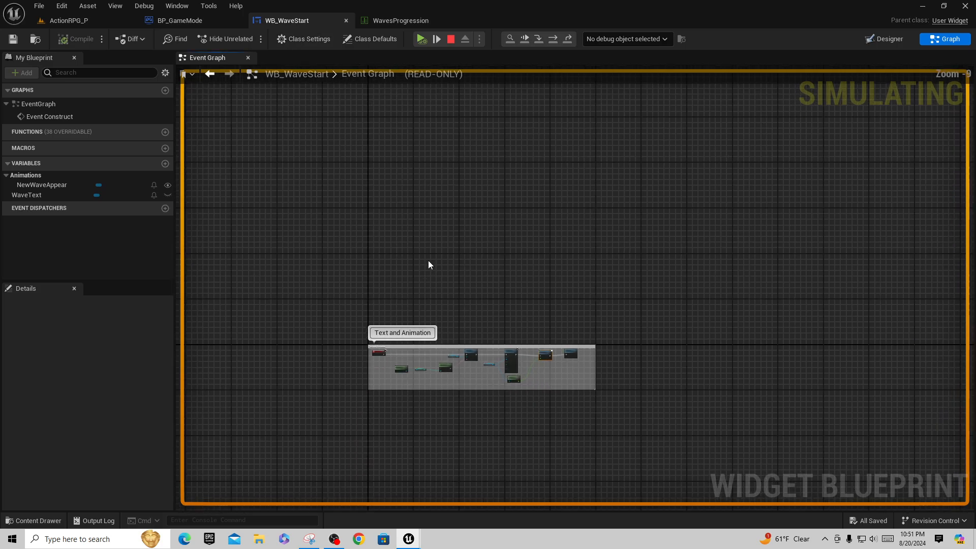
{"action": "scroll", "coordinate": [428, 260], "scroll_direction": "up", "scroll_amount": 1}
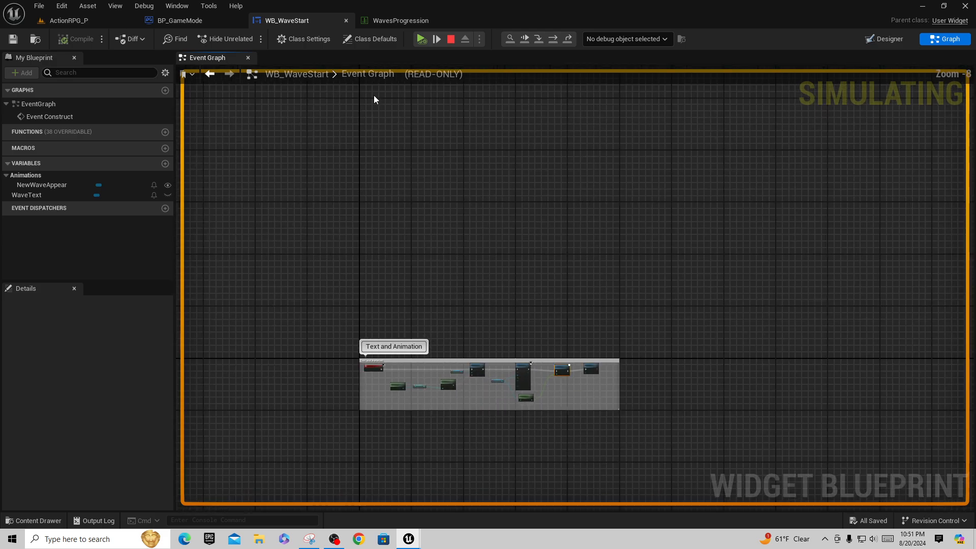
{"action": "left_click", "coordinate": [398, 20]}
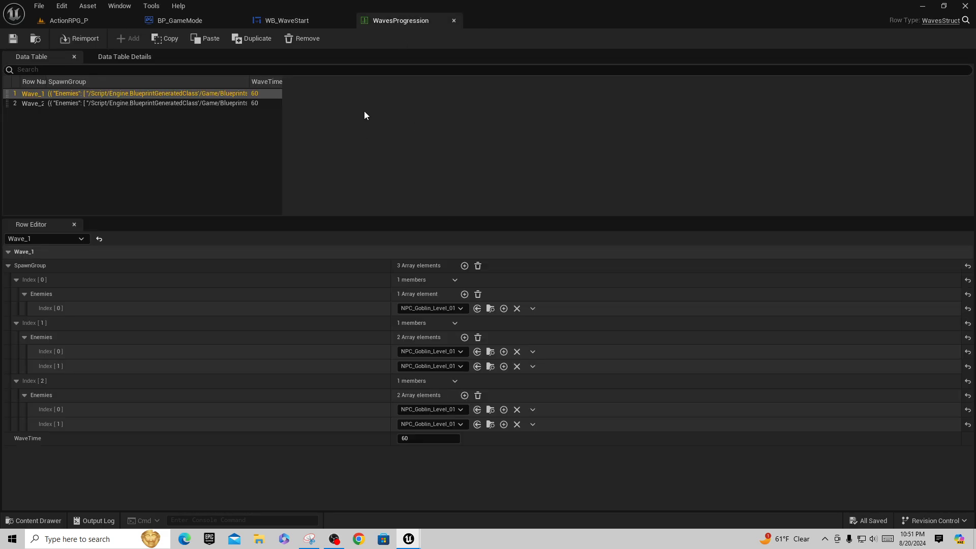
{"action": "left_click", "coordinate": [296, 20]}
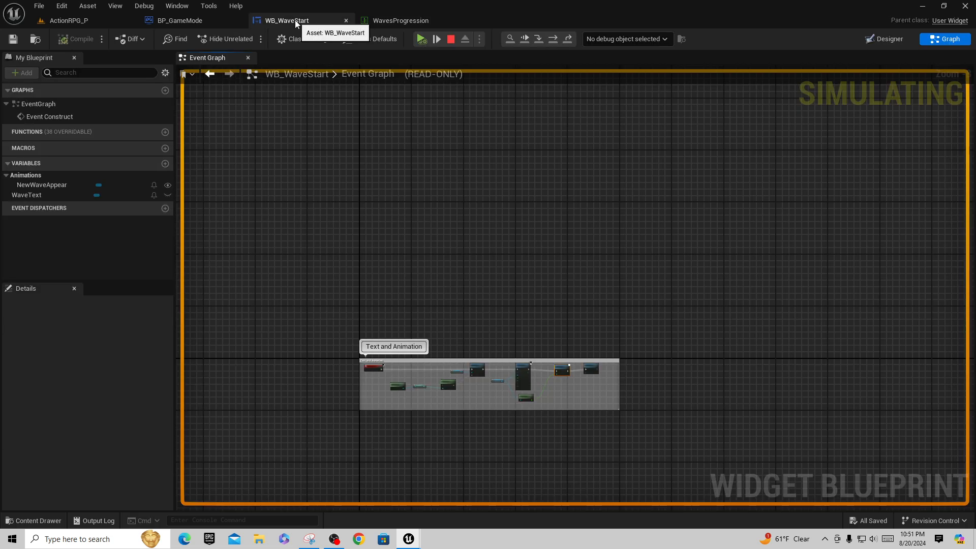
{"action": "left_click", "coordinate": [451, 40]}
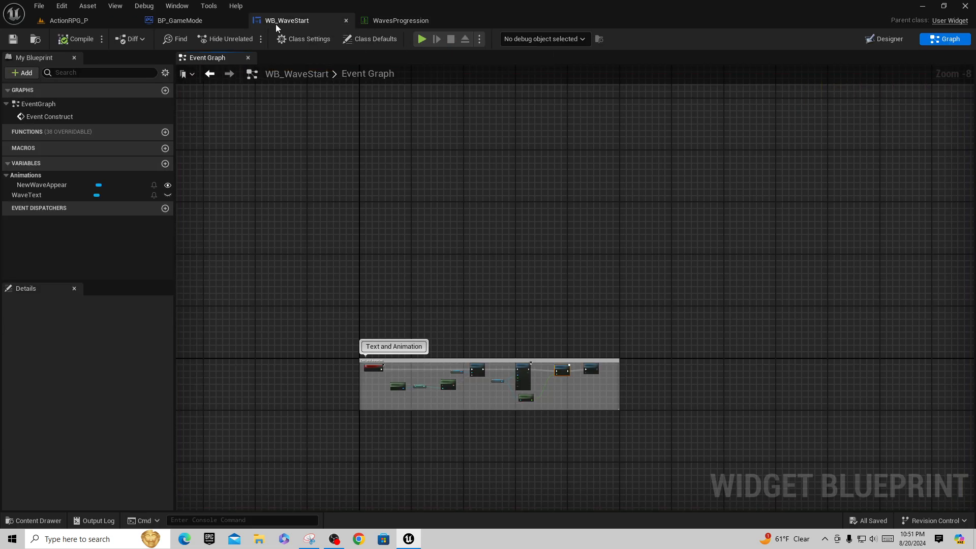
- Examine BP_GameMode's Enemy Manager graph from the StartNewWave nodes through to the SpawnNextEnemiesGroup event and its enemy spawn loop
{"action": "left_click", "coordinate": [178, 20]}
{"action": "scroll", "coordinate": [387, 240], "scroll_direction": "down", "scroll_amount": 2}
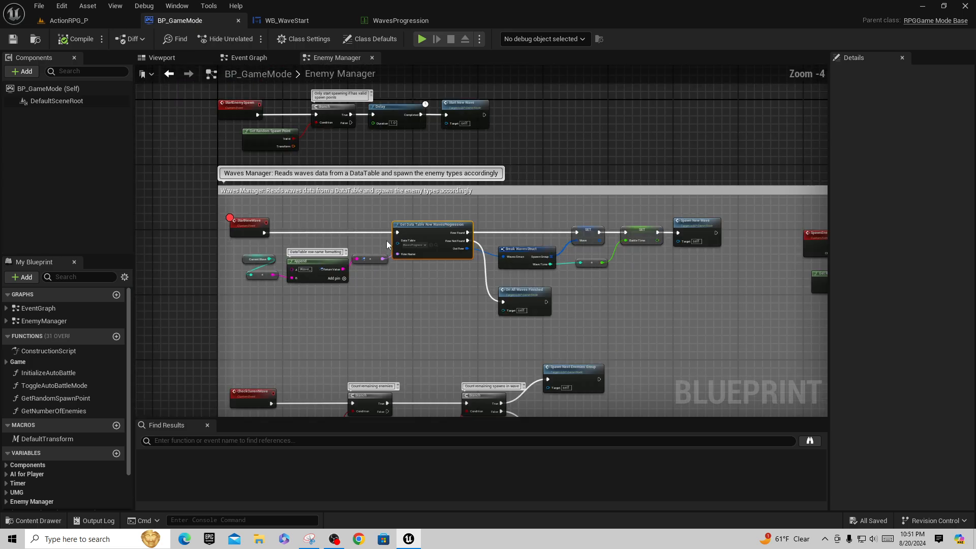
{"action": "scroll", "coordinate": [581, 183], "scroll_direction": "up", "scroll_amount": 2}
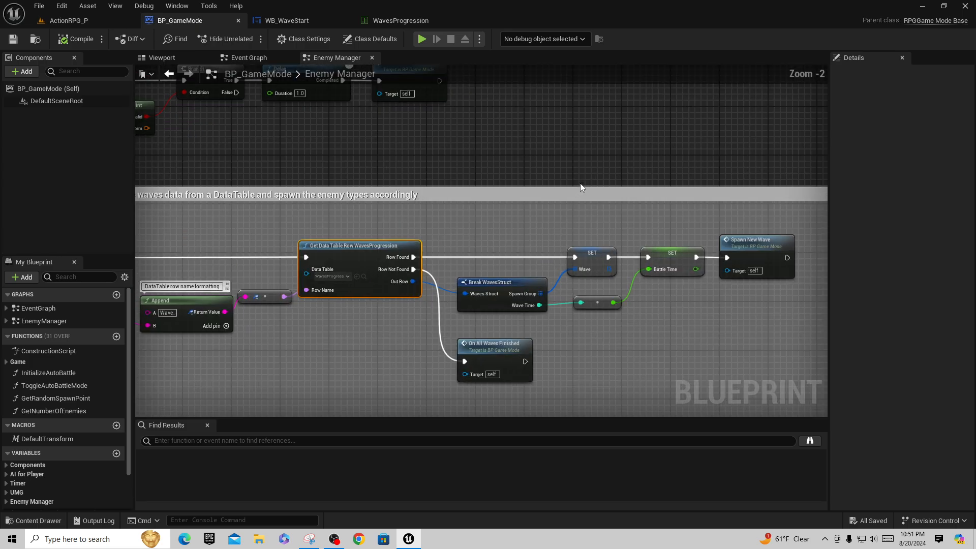
{"action": "right_click_drag", "start_coordinate": [698, 341], "coordinate": [654, 192]}
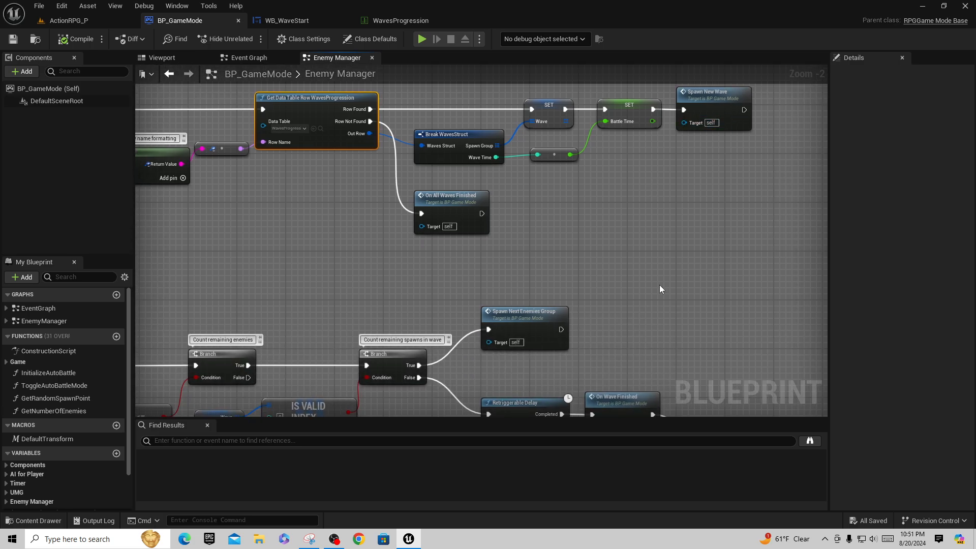
{"action": "scroll", "coordinate": [669, 301], "scroll_direction": "up", "scroll_amount": 2}
{"action": "scroll", "coordinate": [671, 297], "scroll_direction": "down", "scroll_amount": 4}
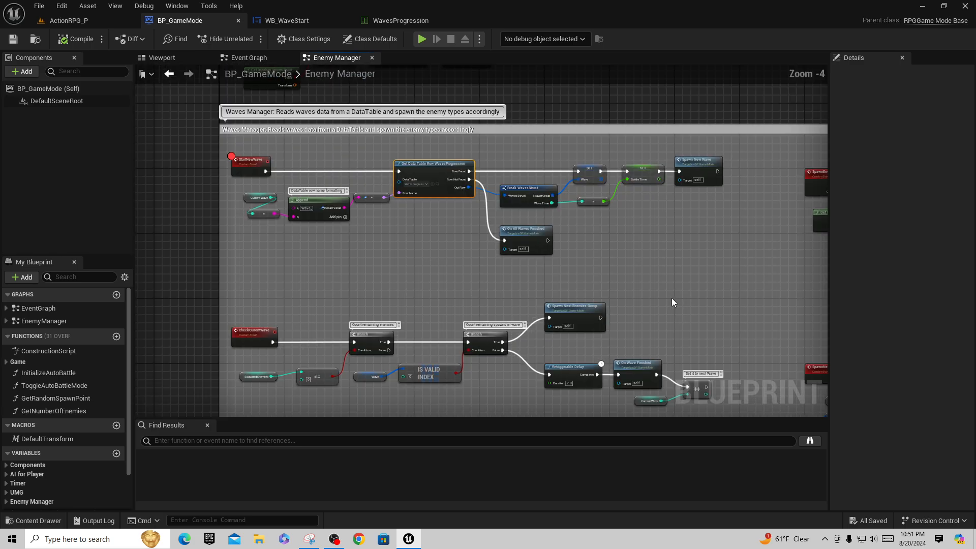
{"action": "right_click_drag", "start_coordinate": [672, 299], "coordinate": [361, 174]}
{"action": "scroll", "coordinate": [469, 249], "scroll_direction": "up", "scroll_amount": 3}
{"action": "right_click_drag", "start_coordinate": [608, 161], "coordinate": [330, 66]}
{"action": "scroll", "coordinate": [272, 270], "scroll_direction": "down", "scroll_amount": 3}
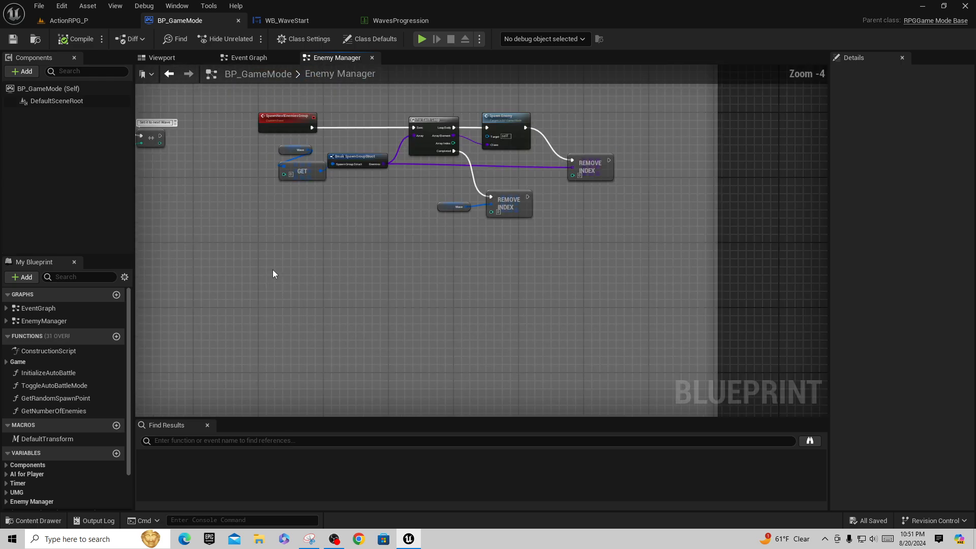
- Trace the Enemy Manager logic back from SpawnNextEnemiesGroup to the remaining-spawns branch, On Wave Finished and the Current Wave increment
{"action": "scroll", "coordinate": [273, 274], "scroll_direction": "down", "scroll_amount": 1}
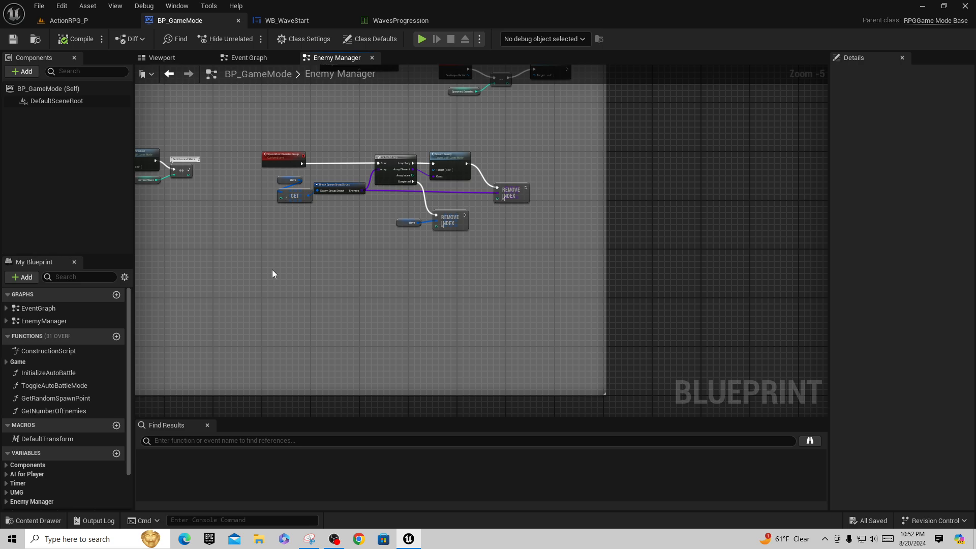
{"action": "scroll", "coordinate": [272, 274], "scroll_direction": "up", "scroll_amount": 3}
{"action": "right_click_drag", "start_coordinate": [282, 277], "coordinate": [452, 421]}
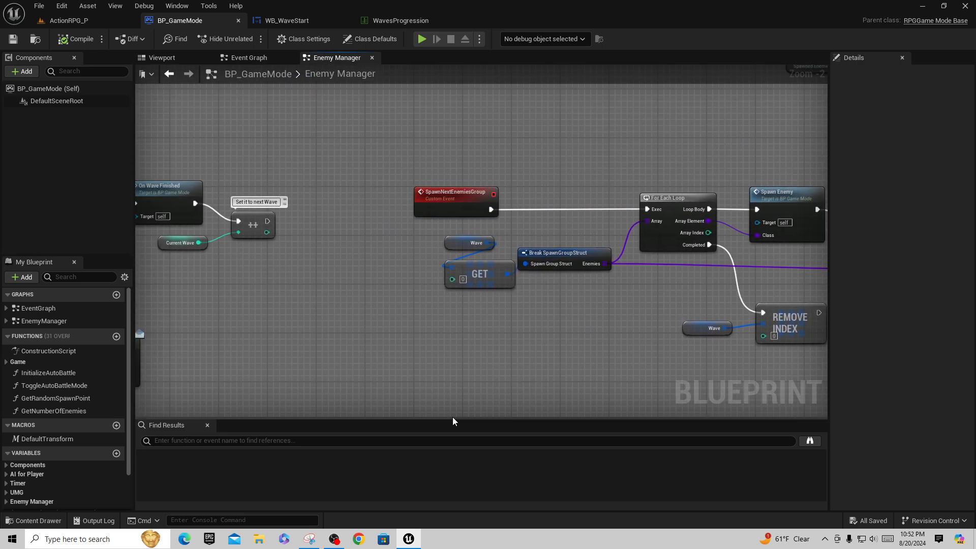
{"action": "scroll", "coordinate": [401, 351], "scroll_direction": "down", "scroll_amount": 1}
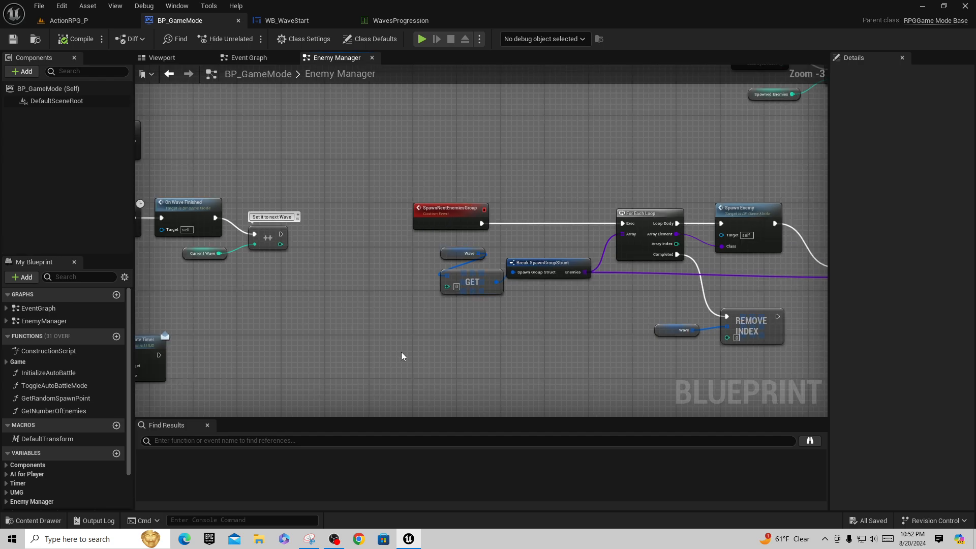
{"action": "right_click_drag", "start_coordinate": [355, 336], "coordinate": [588, 336]}
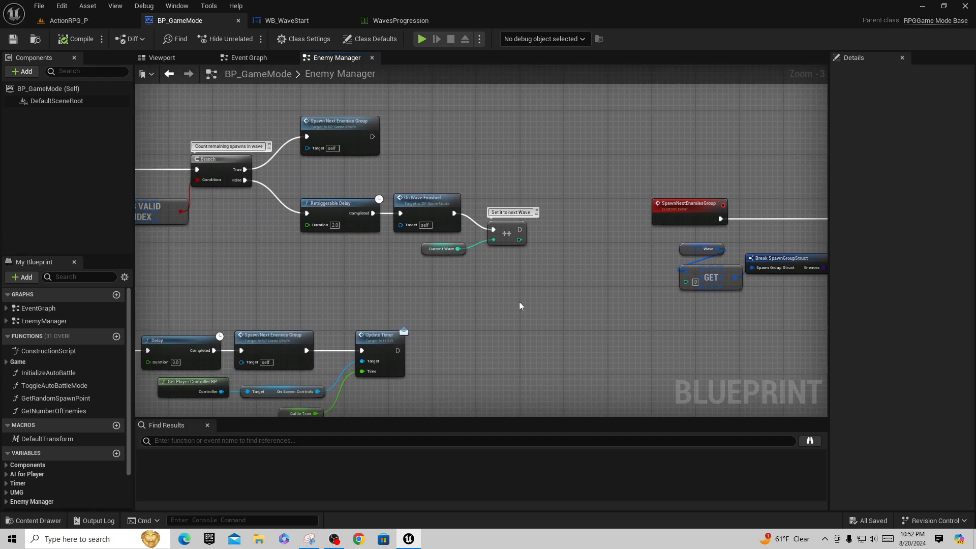
{"action": "right_click_drag", "start_coordinate": [519, 304], "coordinate": [604, 315]}
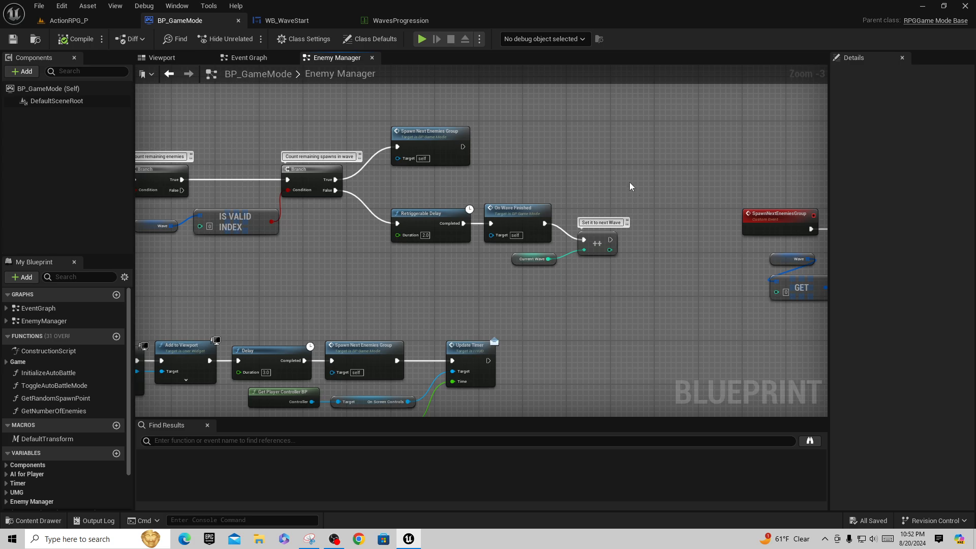
- Close the WavesProgression, WB_WaveStart and BP_GameMode editors, returning to the ActionRPG_P level
{"action": "left_click", "coordinate": [388, 21]}
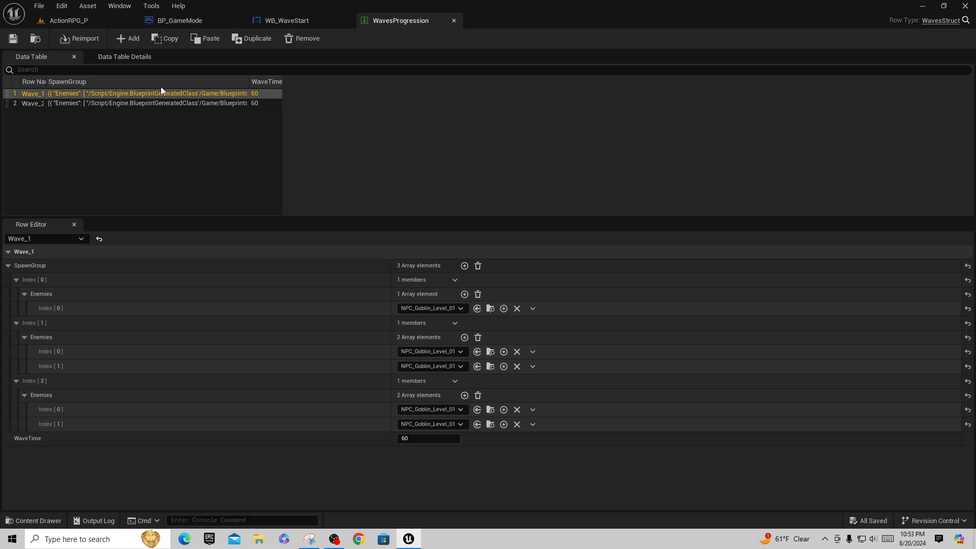
{"action": "left_click", "coordinate": [454, 21]}
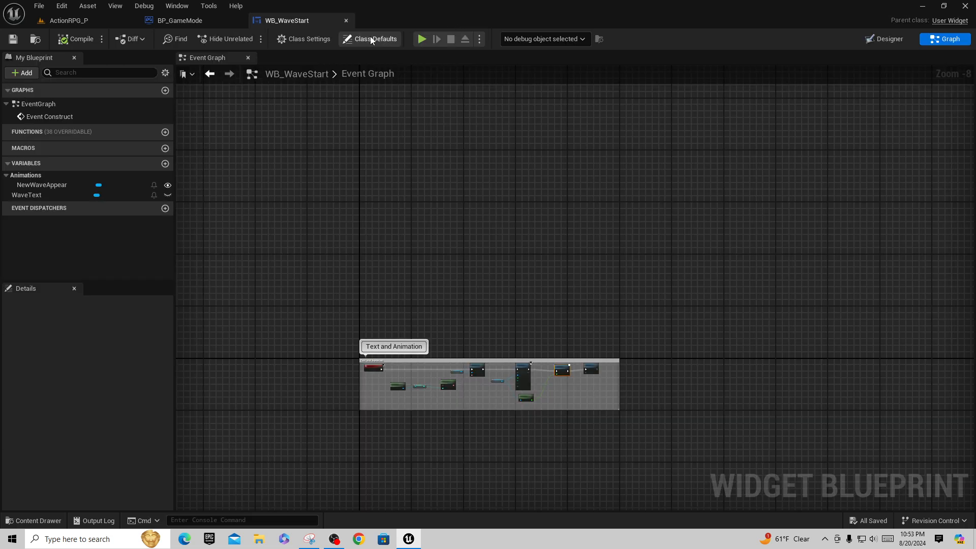
{"action": "left_click", "coordinate": [347, 21]}
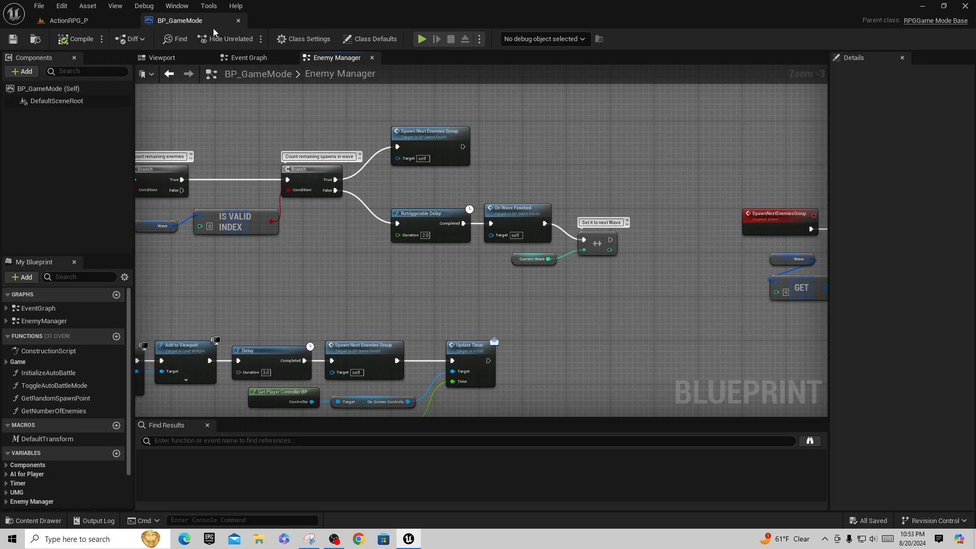
{"action": "left_click", "coordinate": [238, 21]}
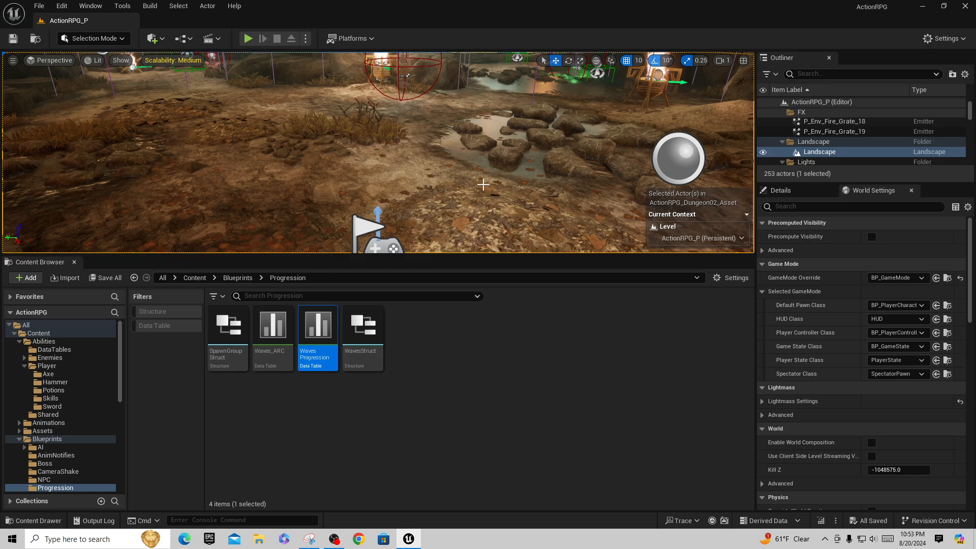